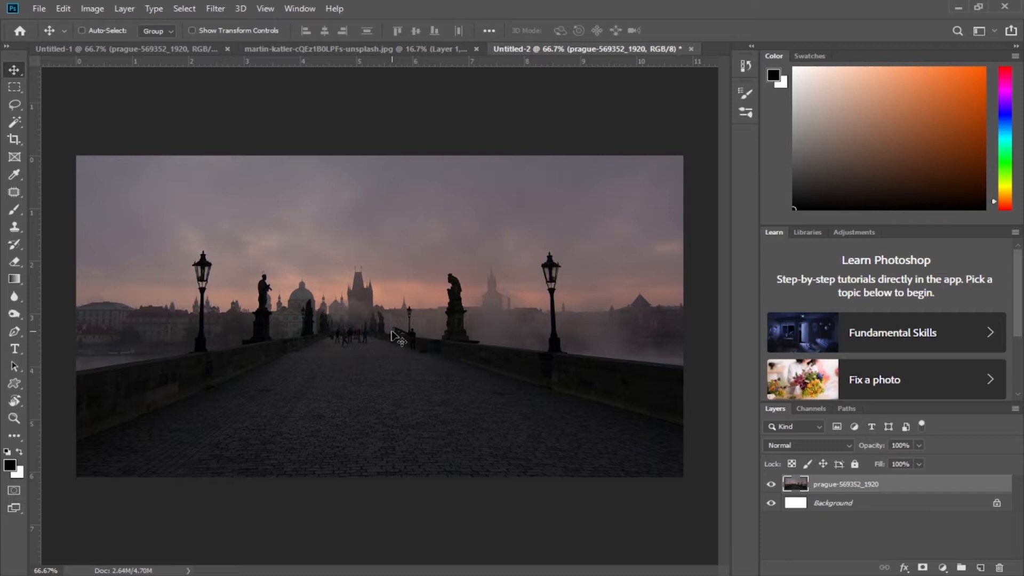
Step: Copy the cut-out car from the Unsplash car document into the Untitled-2 bridge composition as a new layer above the Prague photo
click(307, 48)
drag(495, 380, 343, 295)
click(771, 517)
click(771, 518)
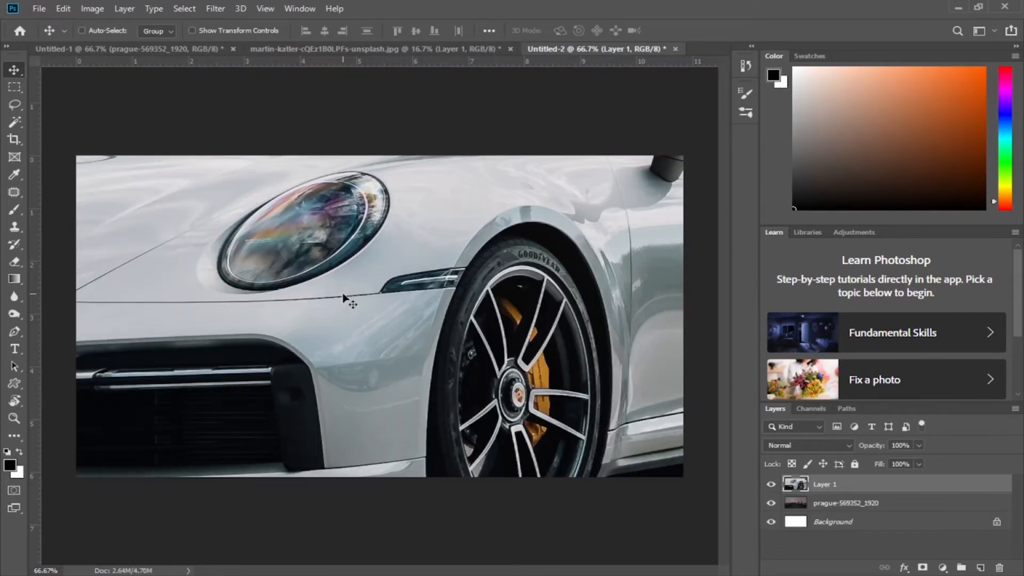
Step: Scale the car layer down to 17.67% and place it on the cobblestones near the centre of the bridge
key(ctrl+t)
drag(242, 32, 199, 40)
drag(601, 185, 455, 296)
drag(499, 225, 377, 276)
drag(320, 341, 431, 365)
drag(482, 302, 440, 320)
drag(366, 369, 405, 365)
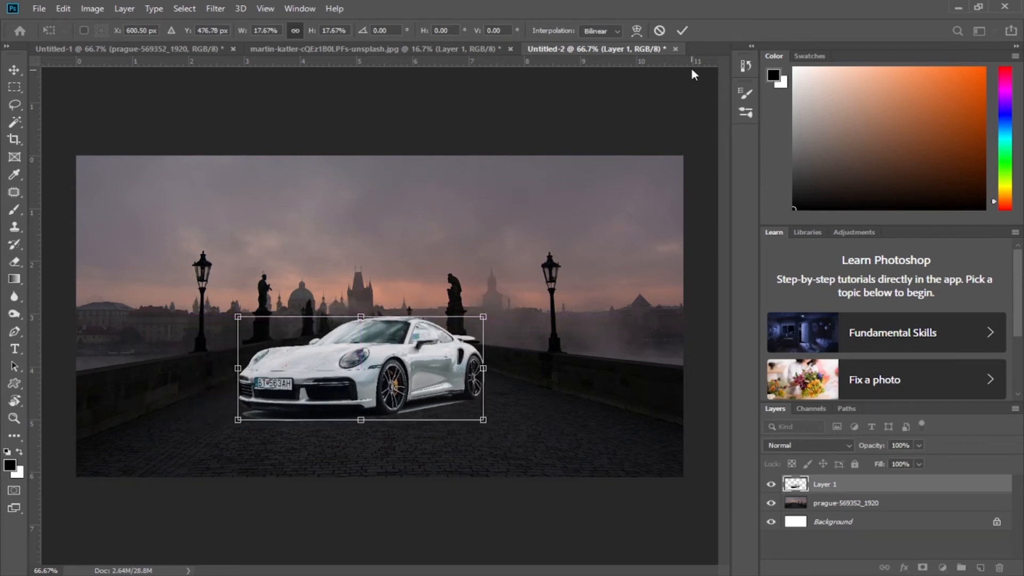
click(682, 31)
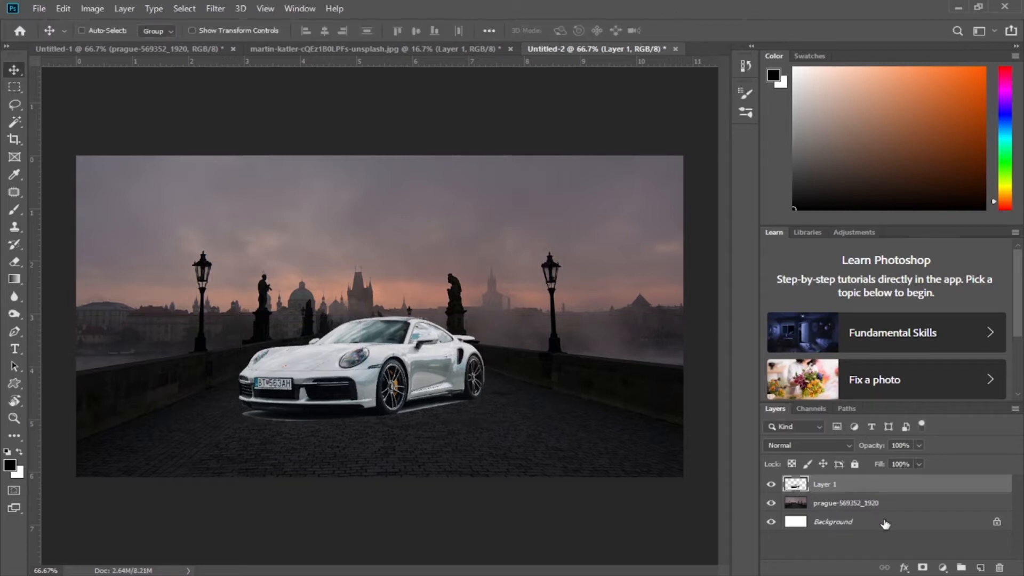
Step: Add a layer mask to the car layer and set up a black 18 px brush with 100% opacity and 100% flow
click(924, 566)
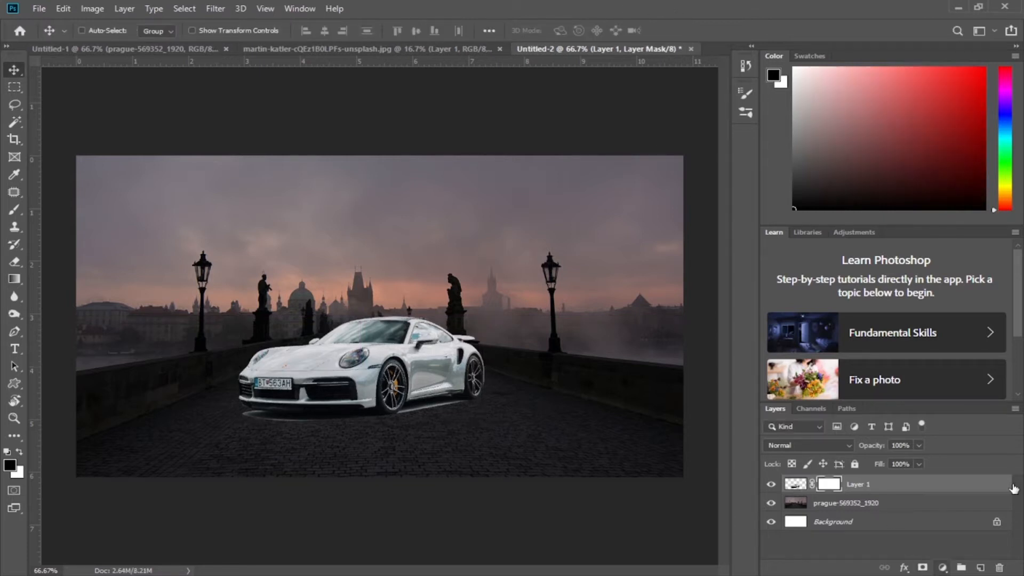
click(14, 211)
key(ctrl+1)
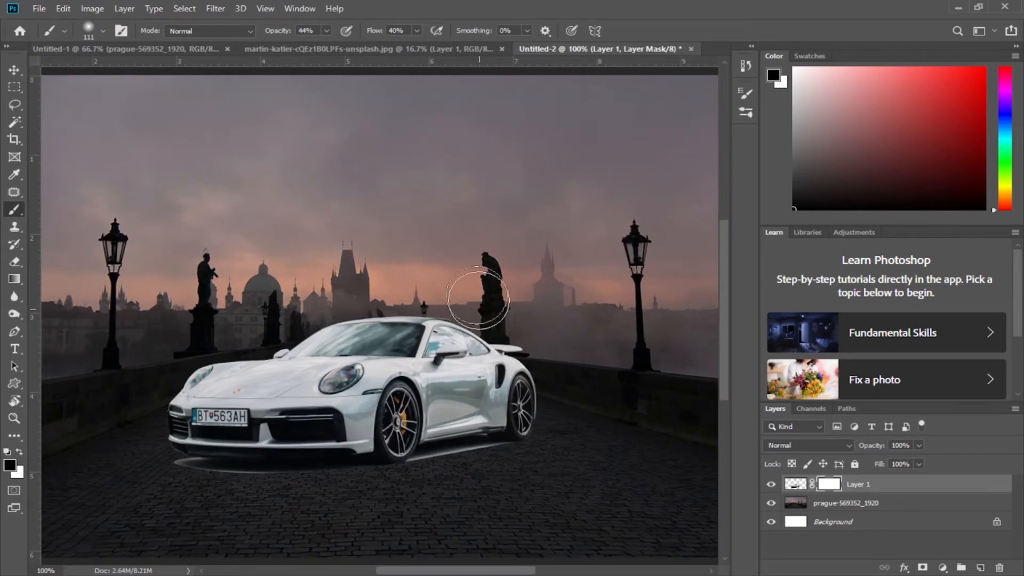
drag(263, 31, 448, 32)
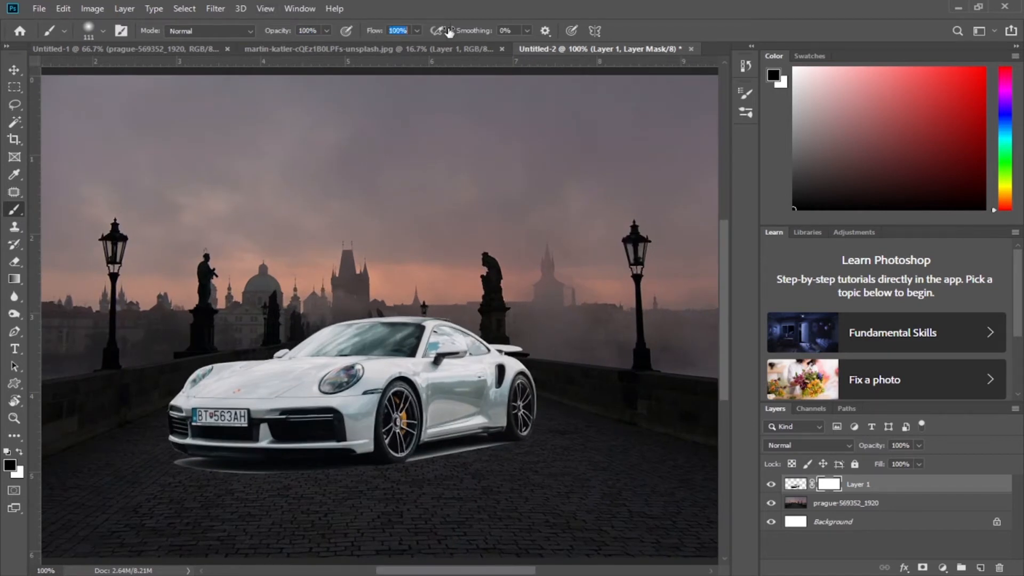
right_click(504, 356)
drag(598, 392, 583, 395)
key(Return)
Step: Paint on the mask to hide the light ground streaks beneath the car's side, front wheel and front bumper
key(ctrl+plus)
drag(430, 472, 405, 224)
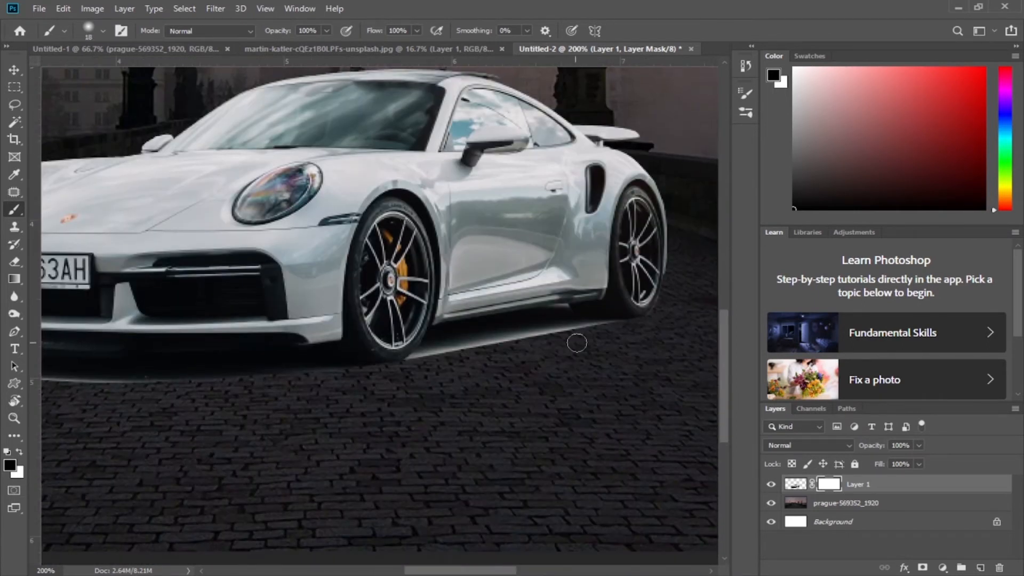
mouse_move(532, 338)
mouse_down()
mouse_move(617, 330)
mouse_move(486, 352)
mouse_move(526, 336)
mouse_move(414, 365)
mouse_move(504, 342)
mouse_move(463, 348)
mouse_move(480, 344)
mouse_up()
drag(369, 349, 465, 309)
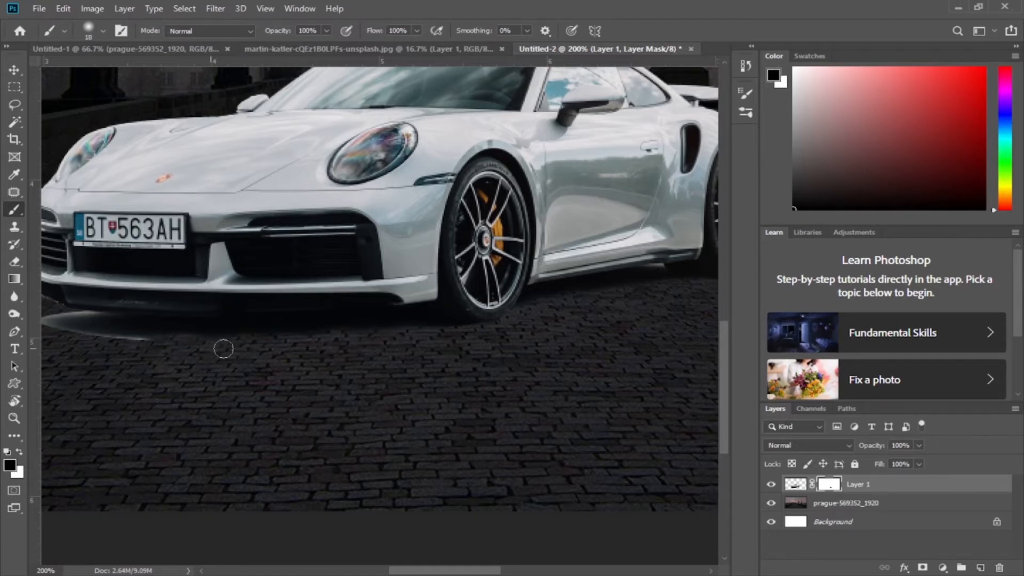
drag(333, 284, 498, 270)
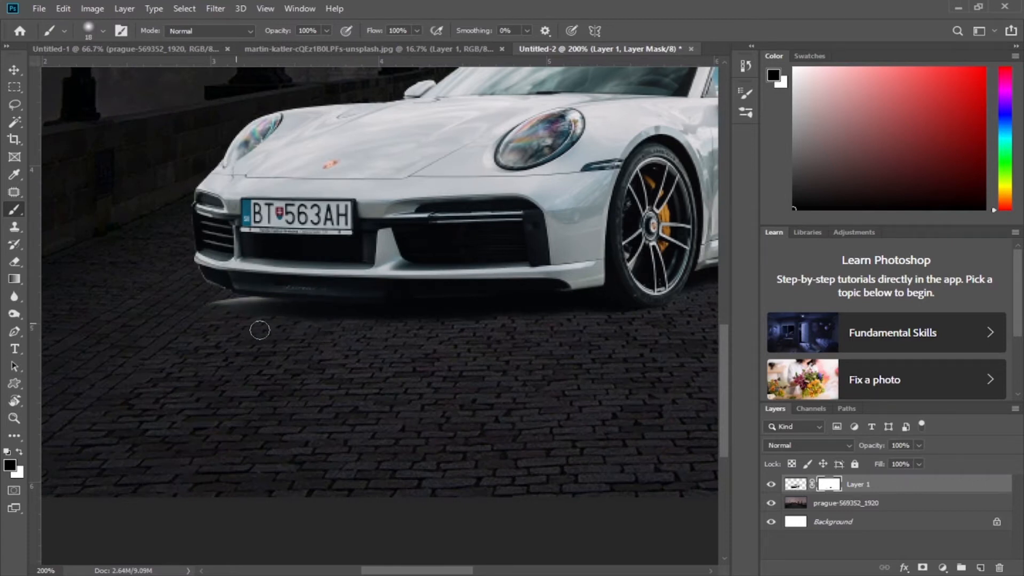
Step: Reduce the brush to 3 px and mask out the remaining light streak under the outer corner of the front bumper
right_click(292, 337)
drag(353, 366, 348, 365)
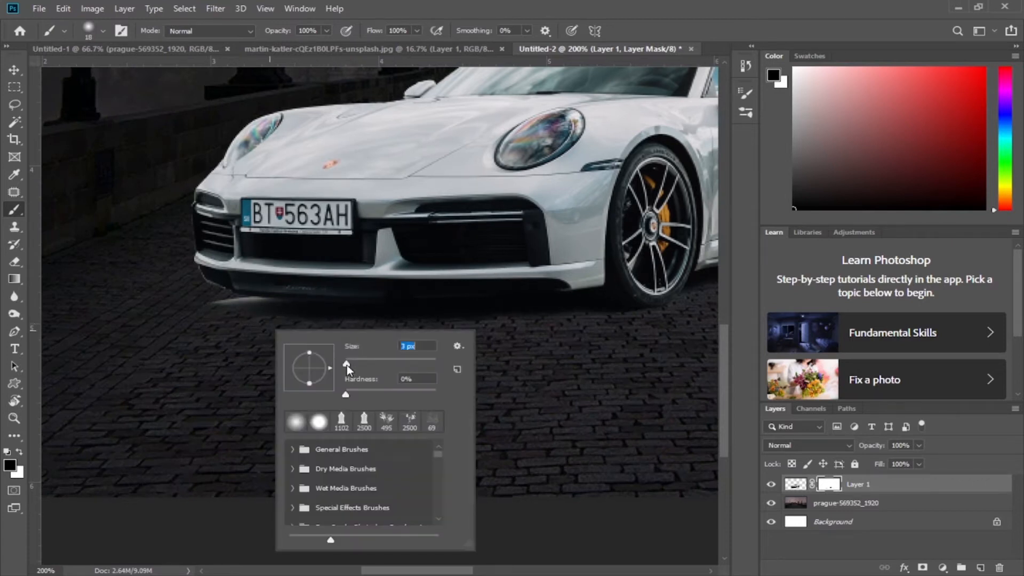
drag(216, 308, 233, 304)
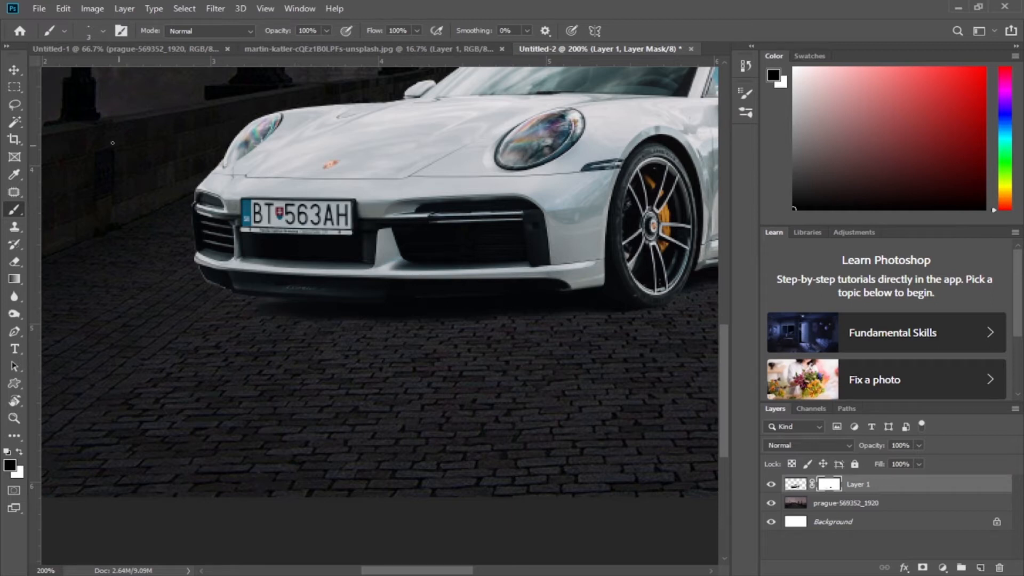
Step: Apply the car layer's mask permanently to its pixels
click(14, 69)
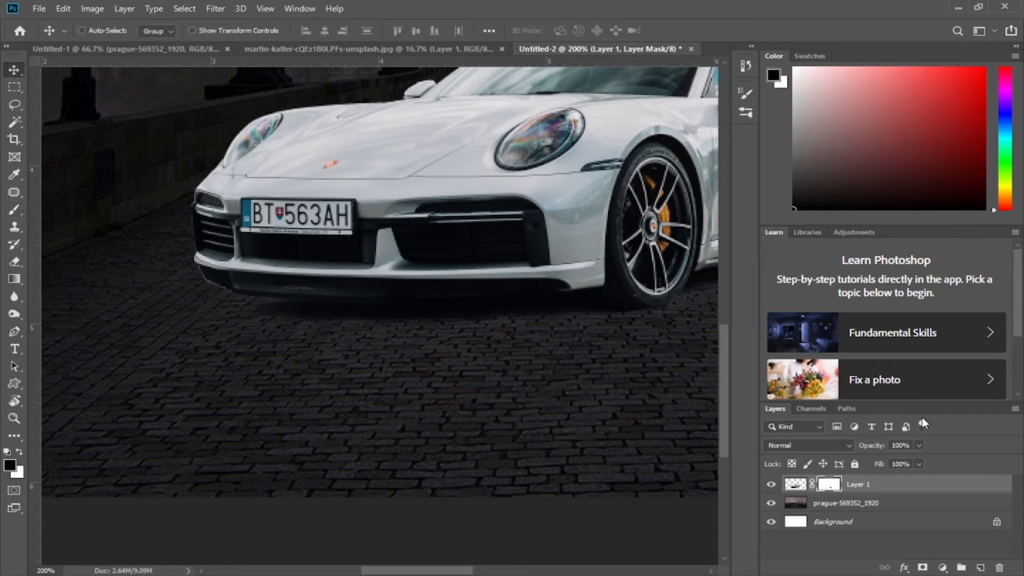
right_click(830, 484)
click(891, 398)
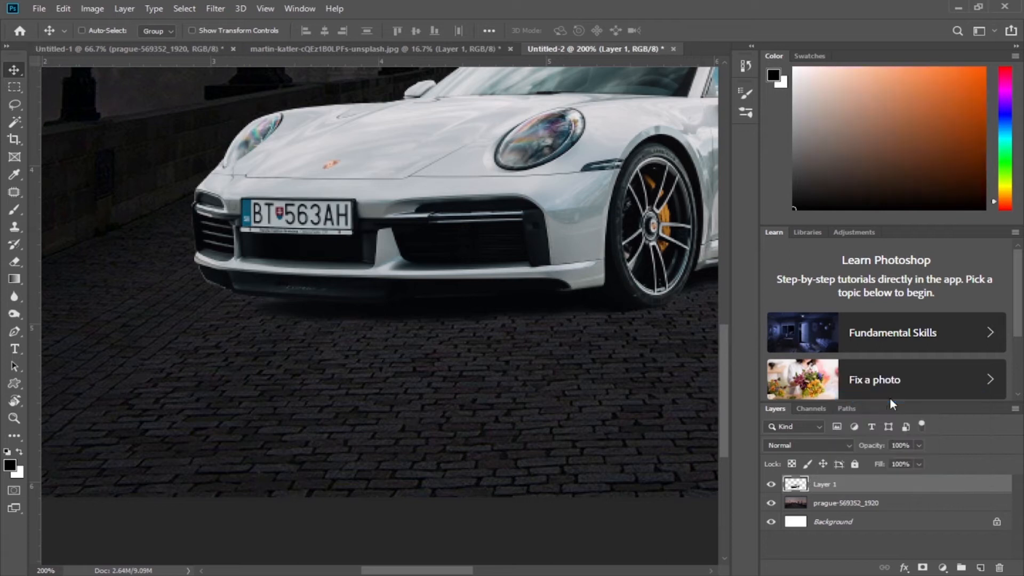
Step: Add a Hue/Saturation adjustment clipped to the Prague background layer with Saturation at -27
scroll(587, 391, up, 2)
scroll(585, 392, down, 3)
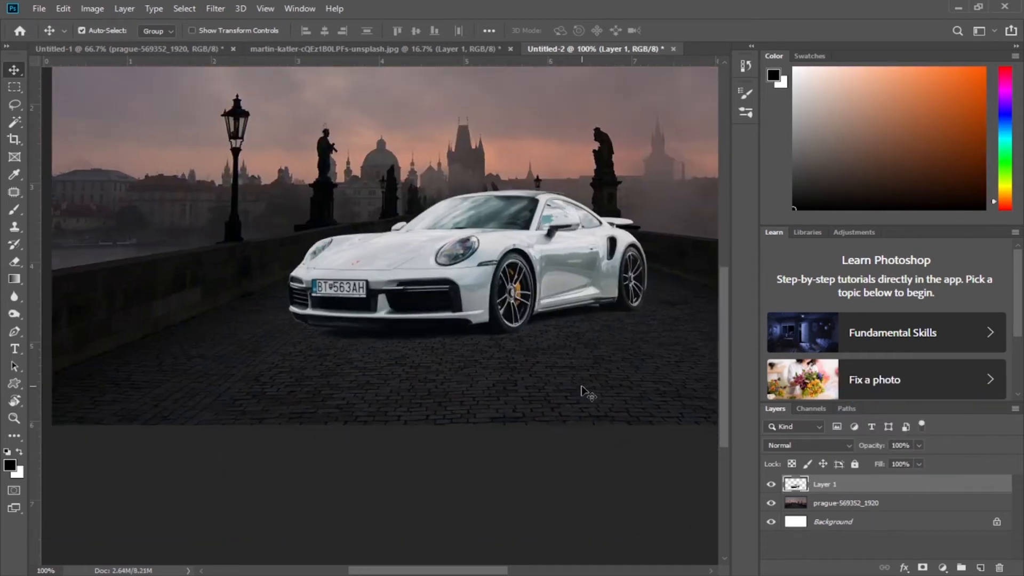
click(864, 504)
click(942, 567)
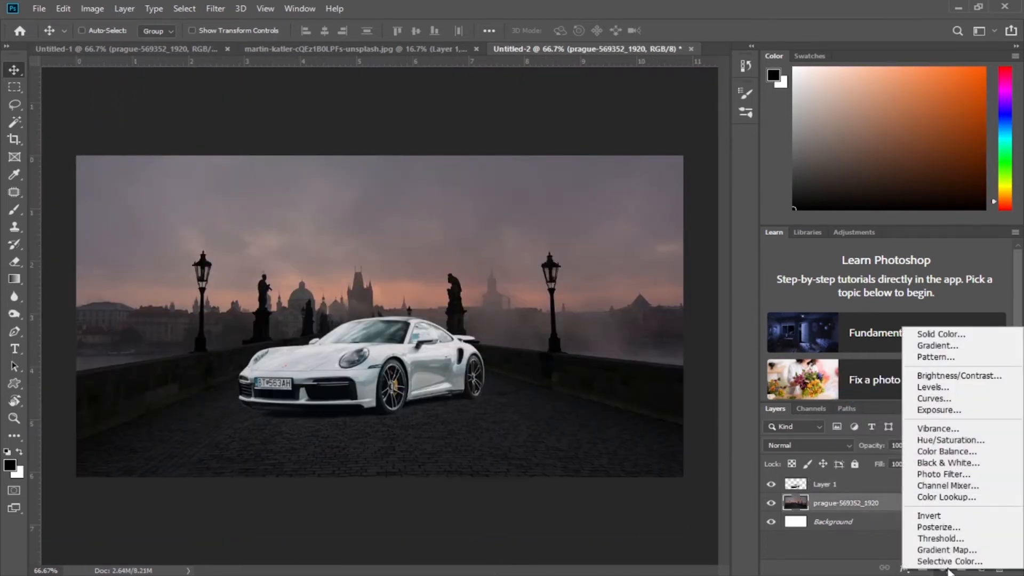
click(930, 444)
drag(410, 215, 592, 213)
click(544, 432)
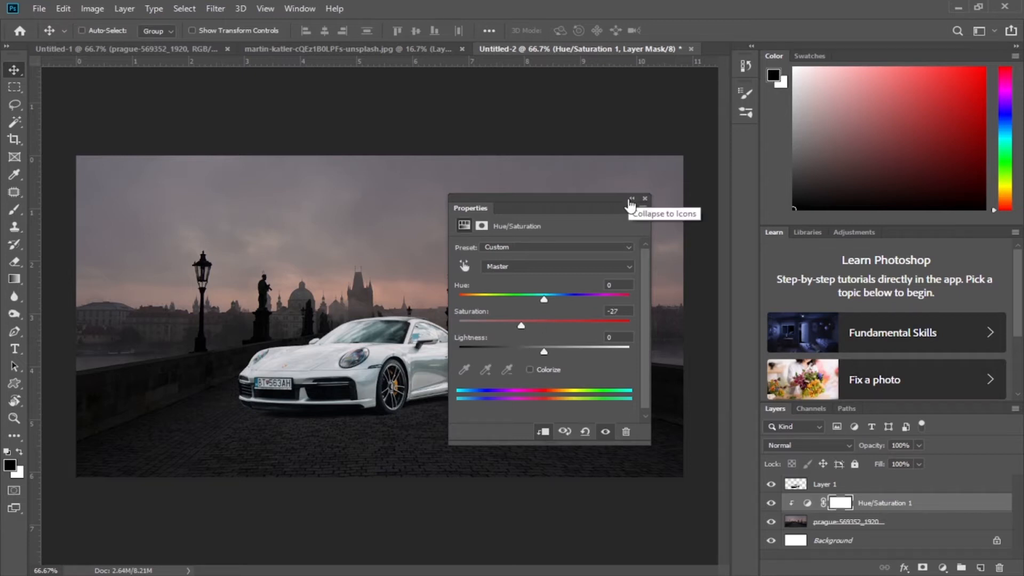
click(631, 199)
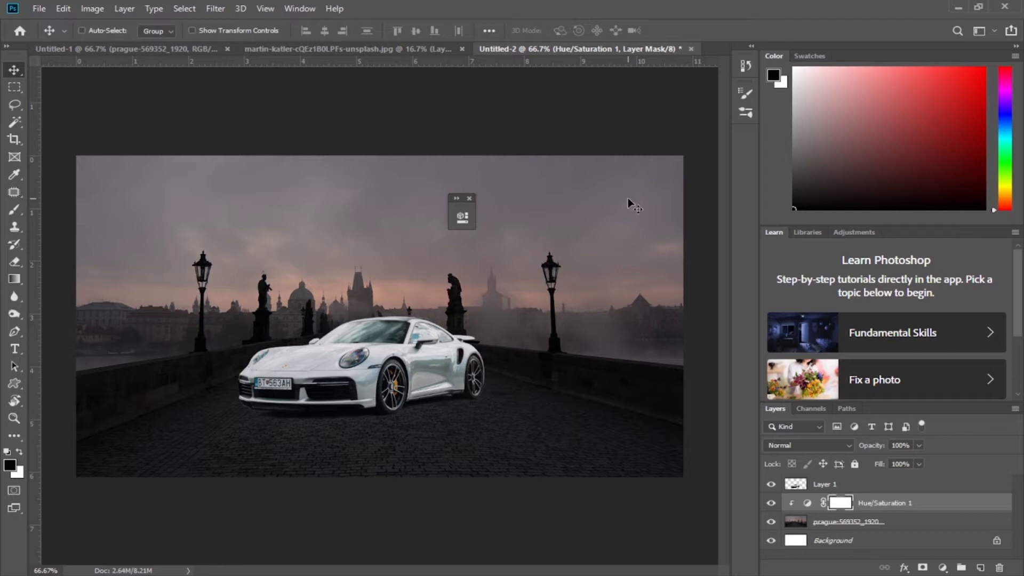
Step: Add a Curves adjustment above the background's Hue/Saturation layer and lower the curve's highlight endpoint to darken the bridge scene
click(942, 568)
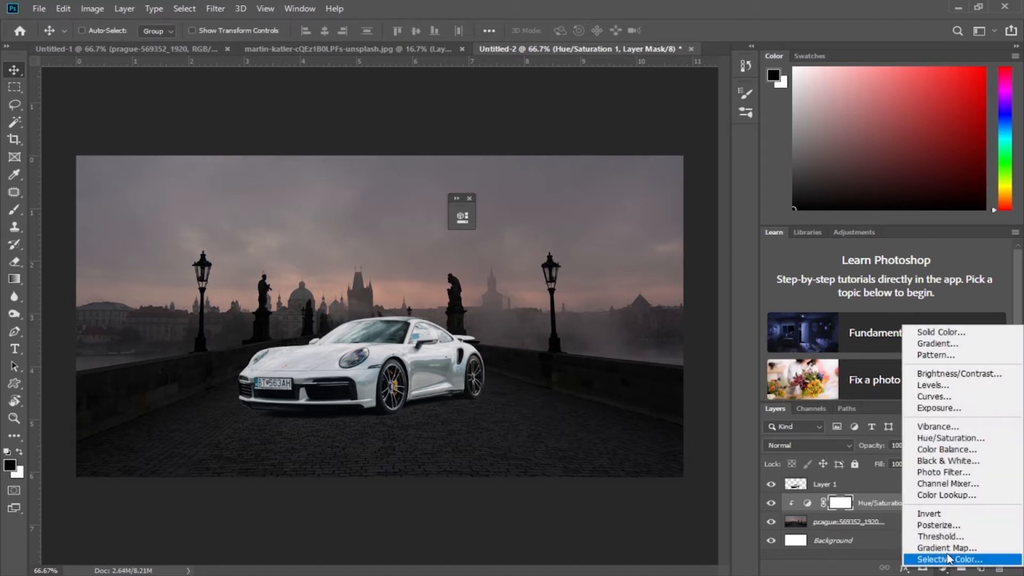
click(934, 396)
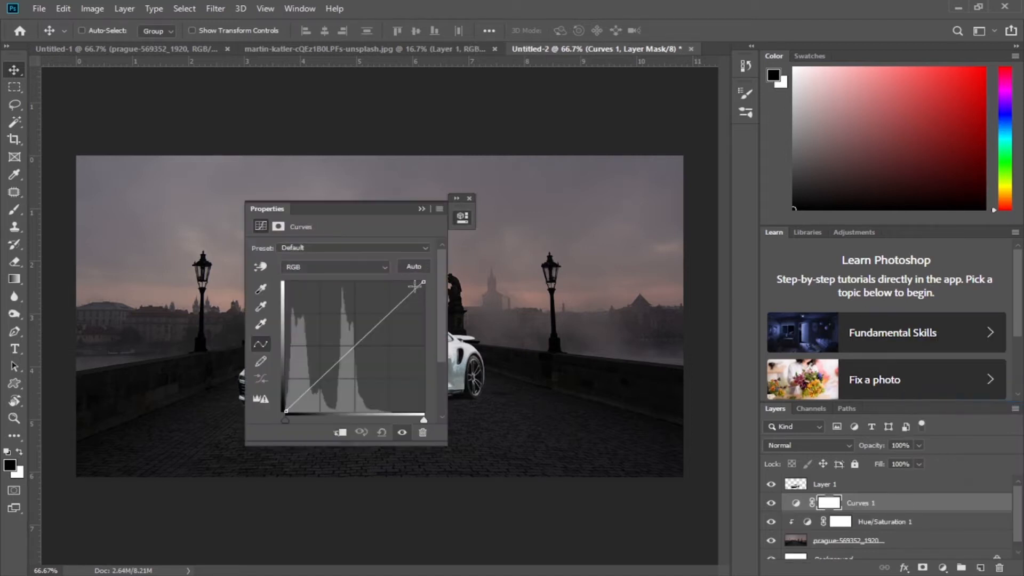
drag(425, 282, 464, 335)
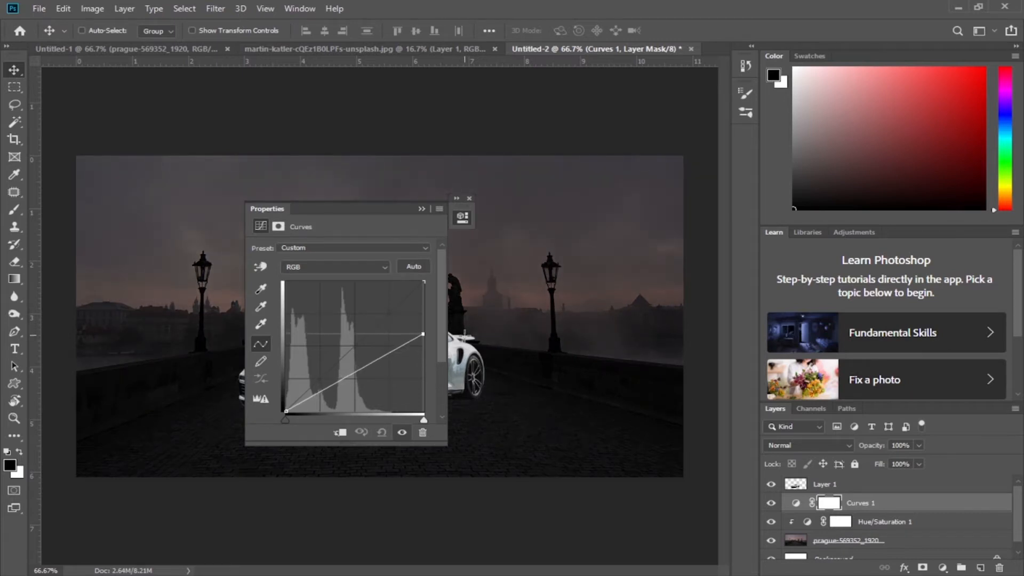
click(421, 208)
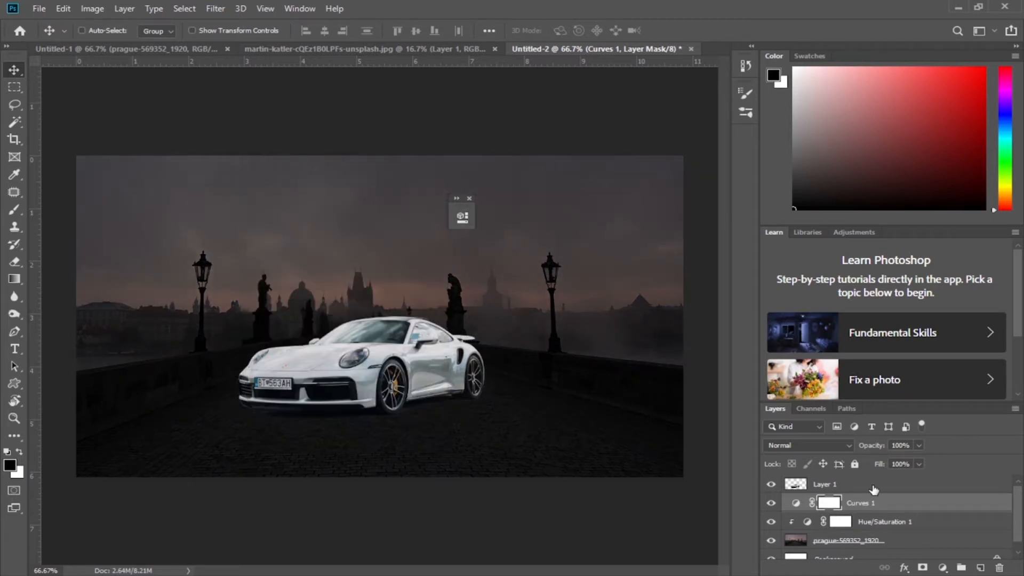
Step: Add a Curves adjustment clipped to the car layer and lower the curve's highlight endpoint by about a quarter to darken the car
click(873, 488)
click(942, 567)
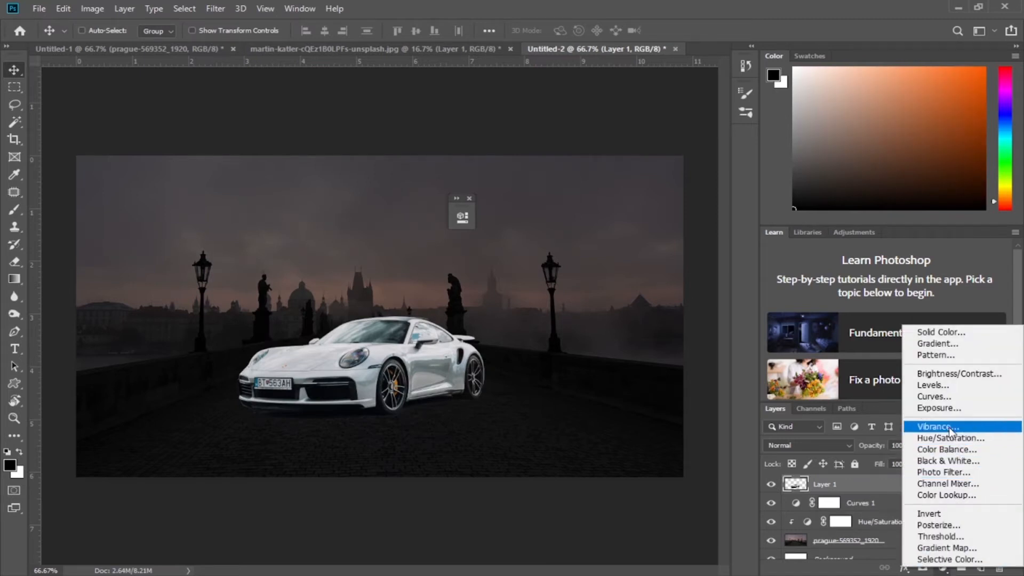
click(940, 401)
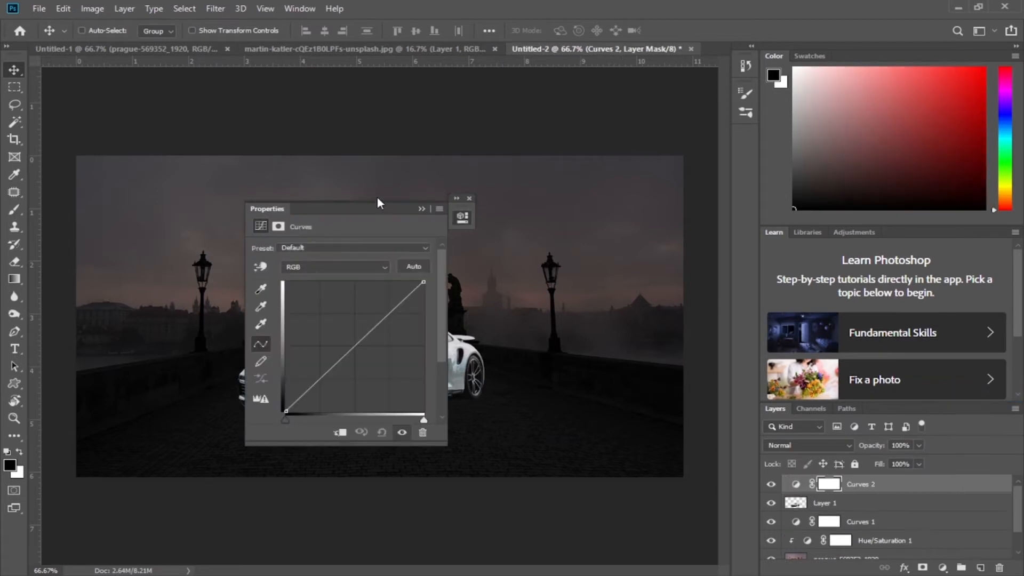
drag(376, 208, 572, 267)
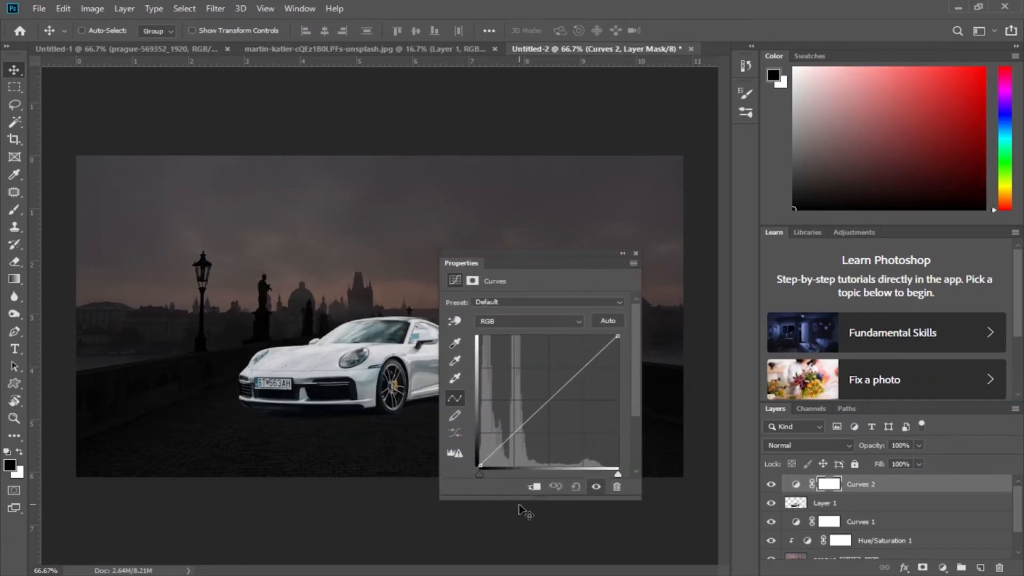
click(534, 486)
drag(618, 338, 644, 371)
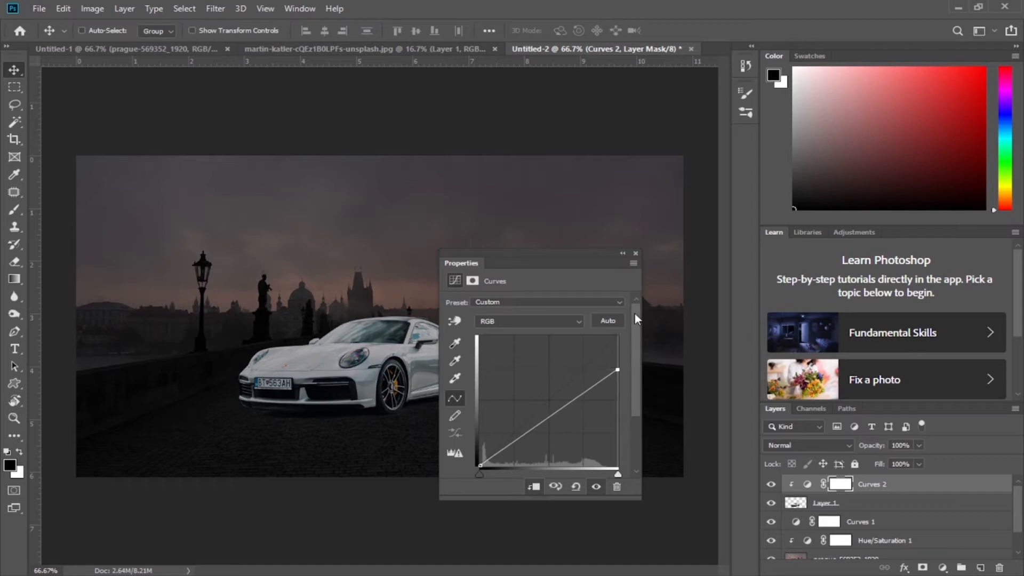
click(622, 255)
Step: Add a Brightness/Contrast adjustment clipped to the car with Brightness lowered to about -61
click(942, 568)
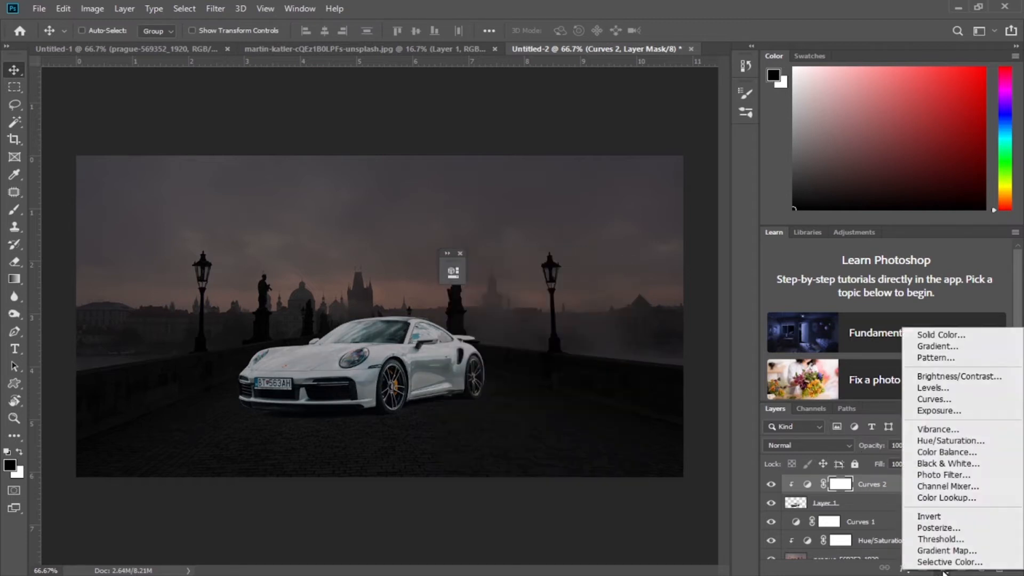
click(943, 377)
click(330, 485)
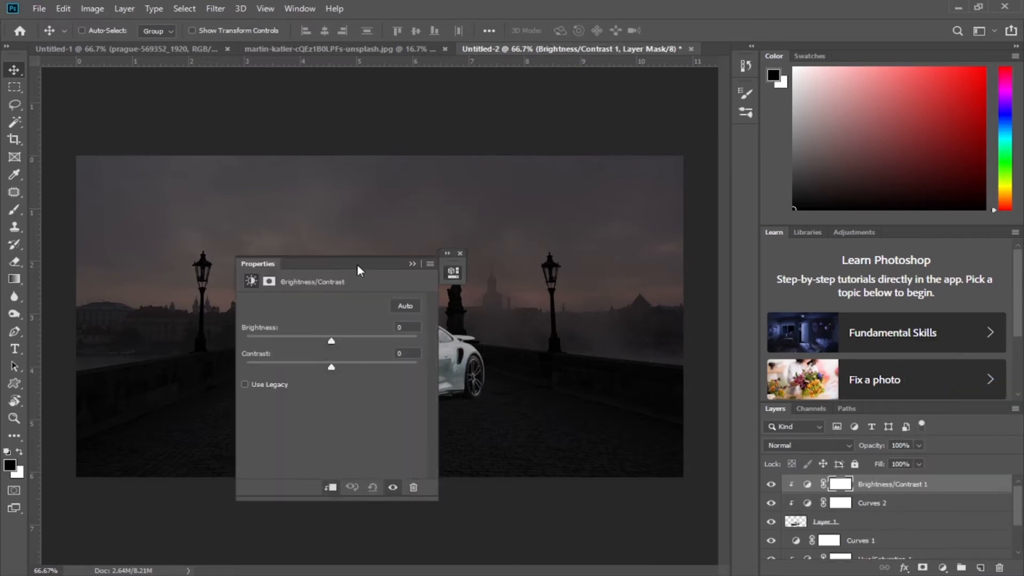
drag(356, 264, 597, 273)
drag(575, 348, 540, 360)
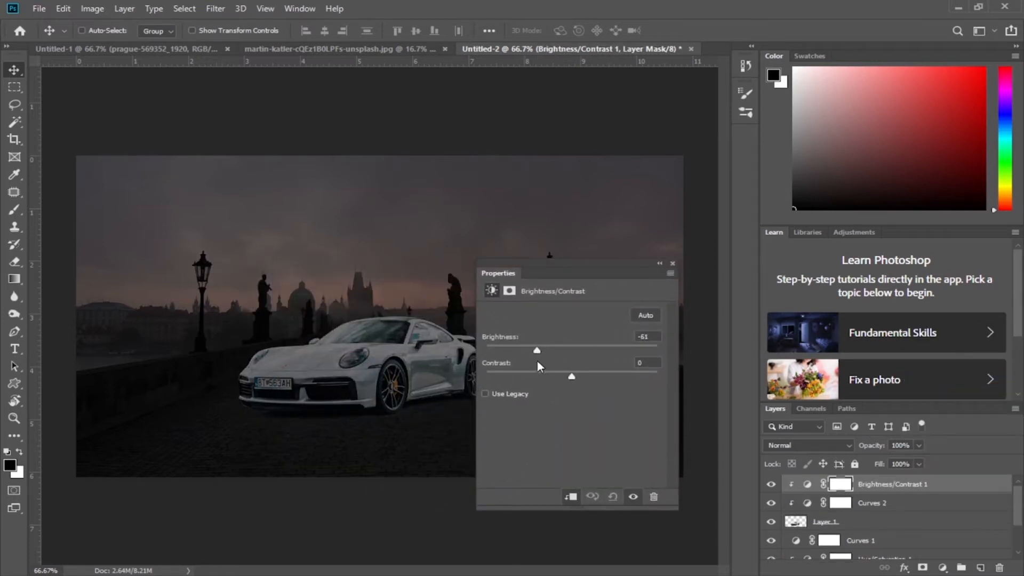
click(659, 263)
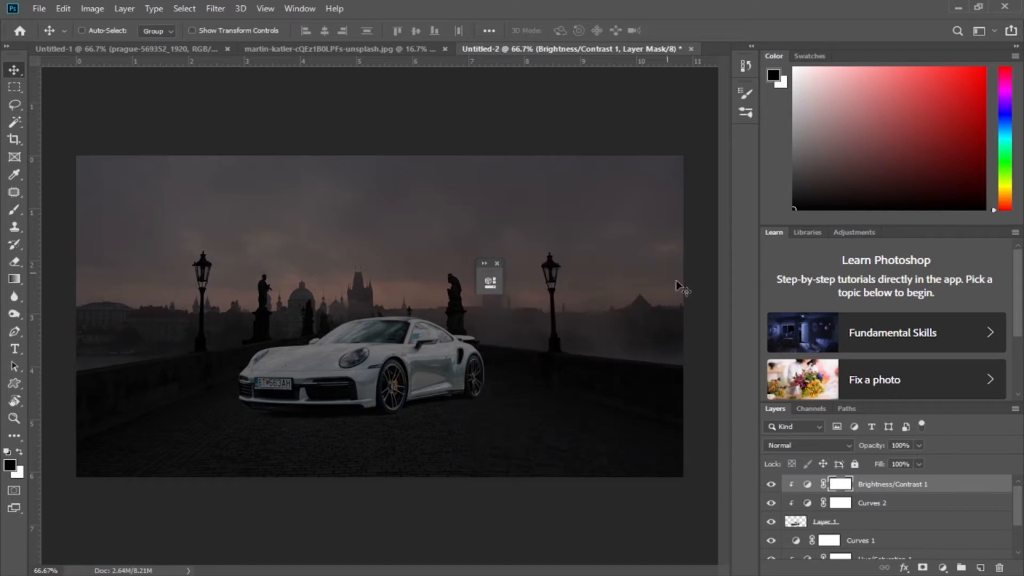
Step: Add an Exposure adjustment clipped to the car with Exposure at -2.06
click(942, 567)
click(948, 409)
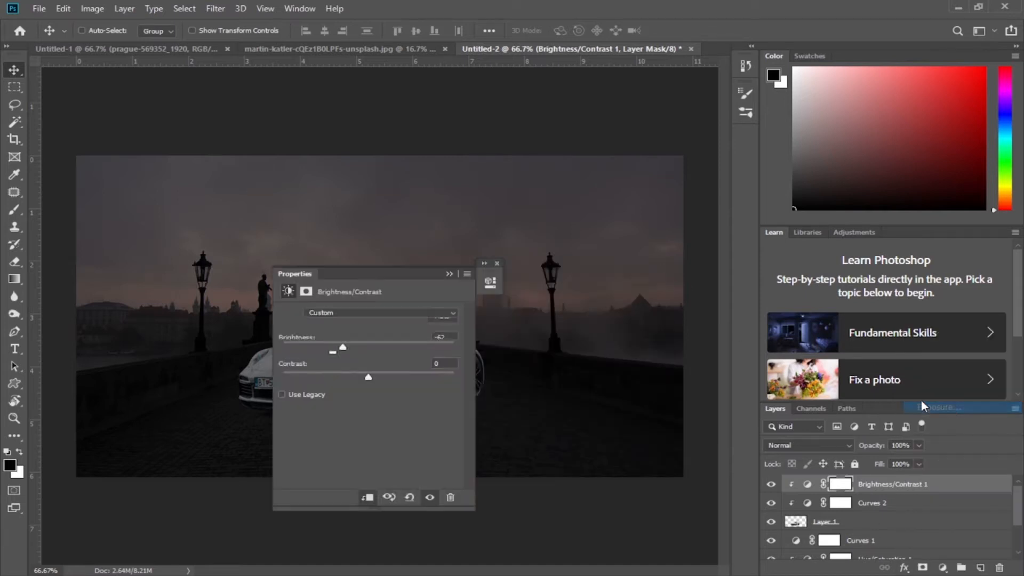
drag(415, 279, 606, 278)
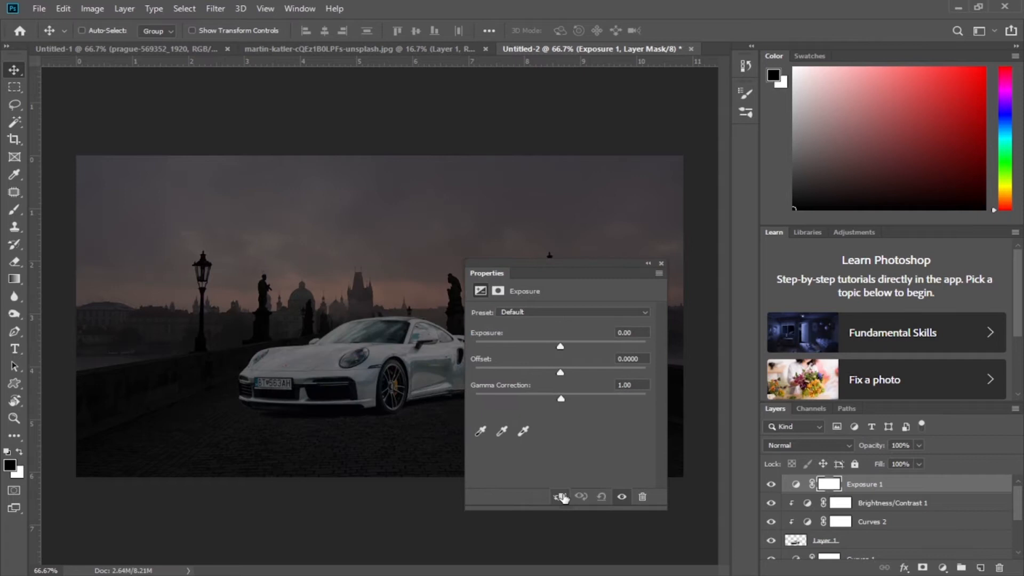
click(562, 496)
drag(559, 348, 535, 350)
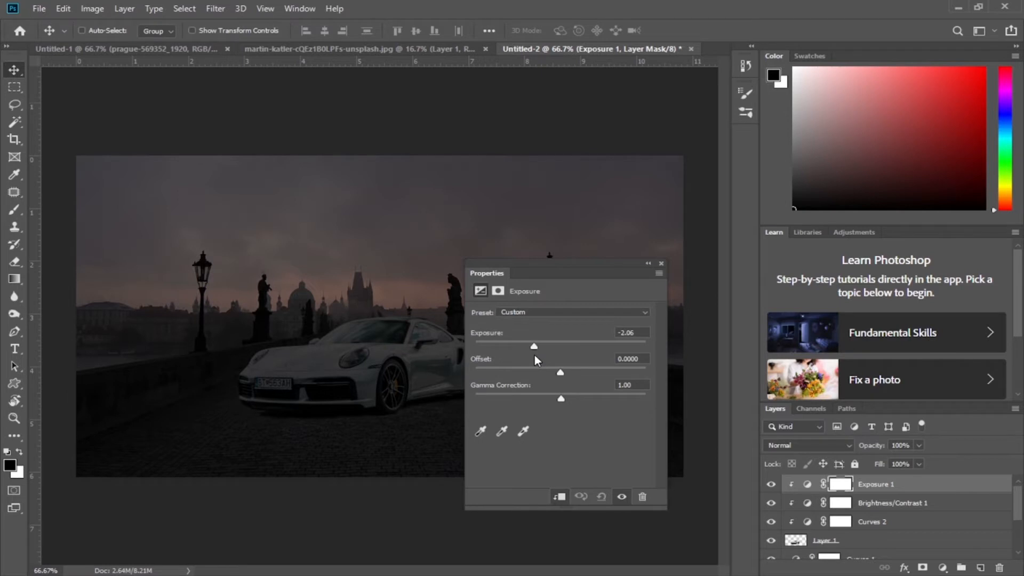
click(649, 264)
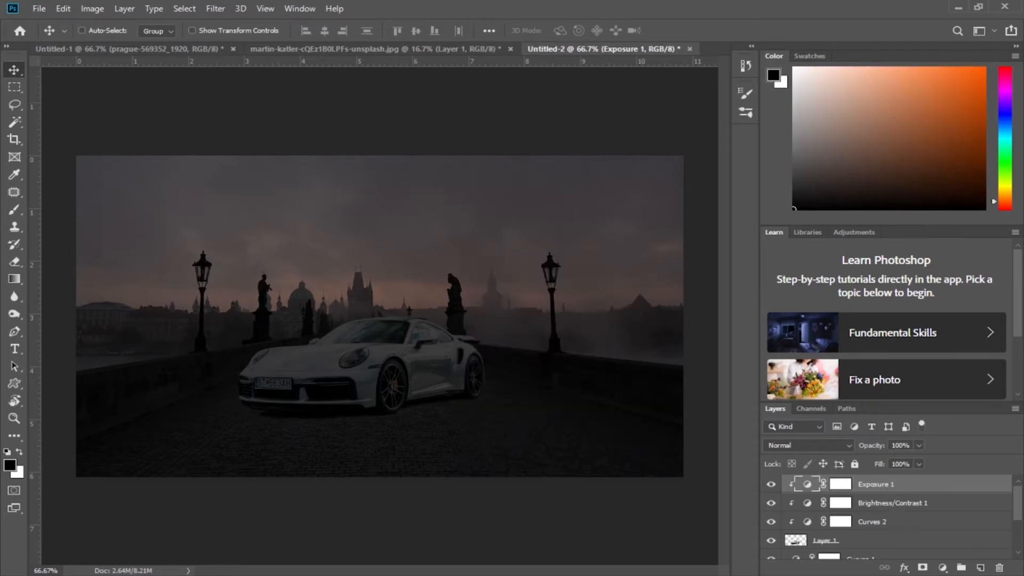
Step: Place the storm-cloud photo from the computer into the composition as the topmost layer, covering the whole canvas
click(202, 575)
drag(117, 449, 414, 315)
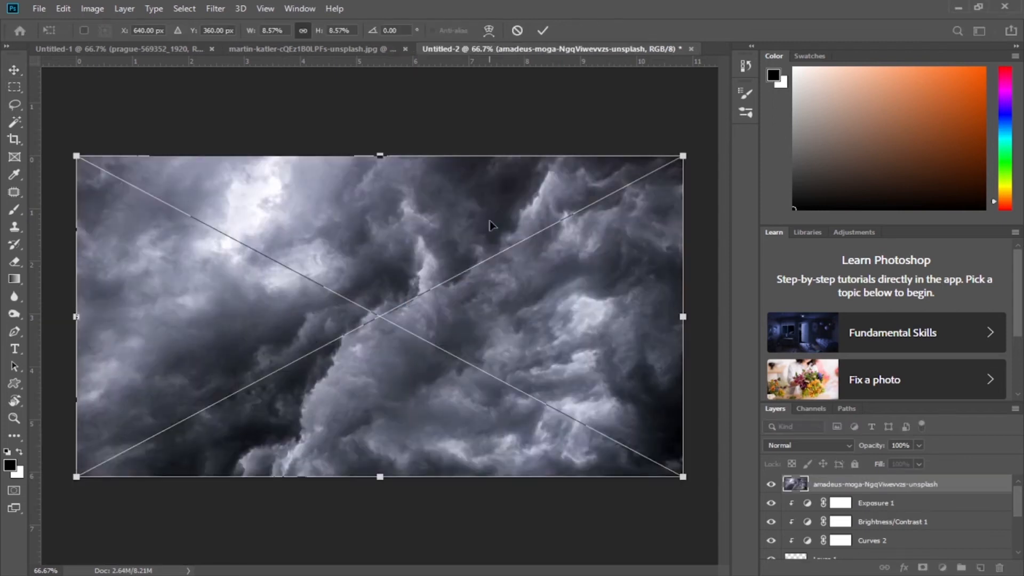
click(542, 31)
Step: Rasterize the storm-cloud layer and delete its right half, from just right of the canvas centre to the right edge
key(m)
right_click(851, 486)
click(741, 243)
drag(391, 137, 852, 565)
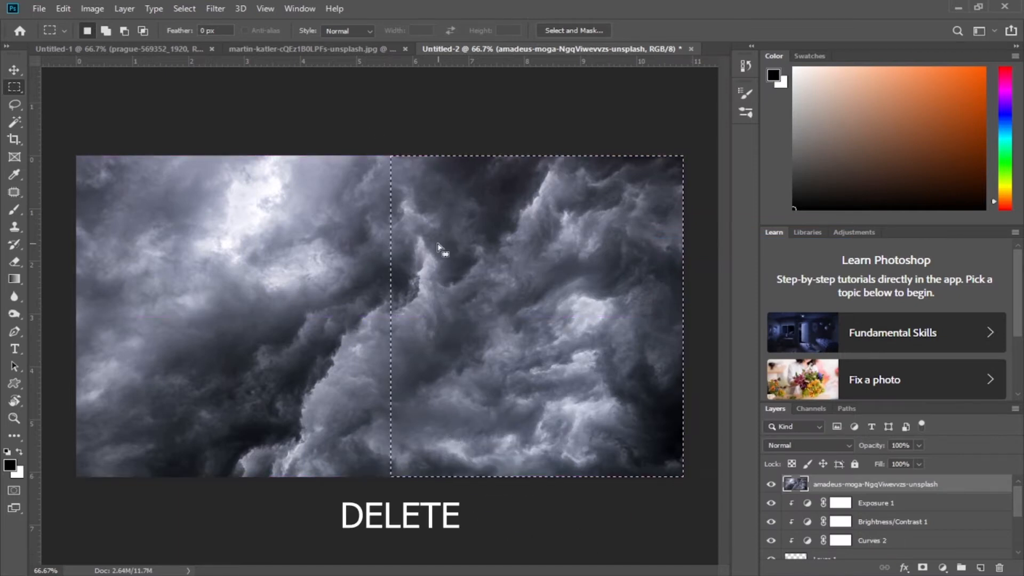
key(Delete)
key(ctrl+d)
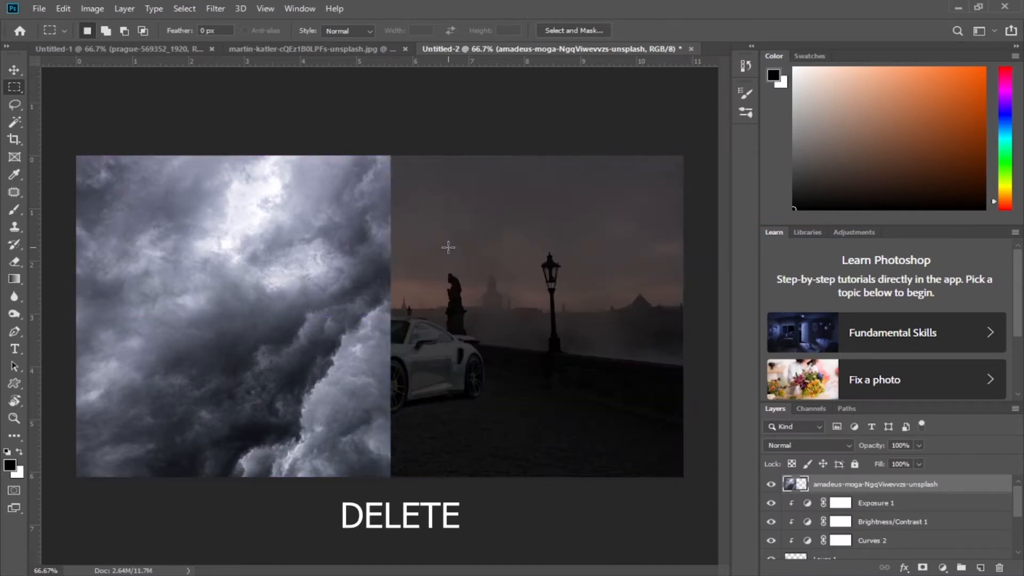
Step: Duplicate the remaining cloud half and move the copy across to cover the right side of the canvas
click(20, 69)
key(ctrl+j)
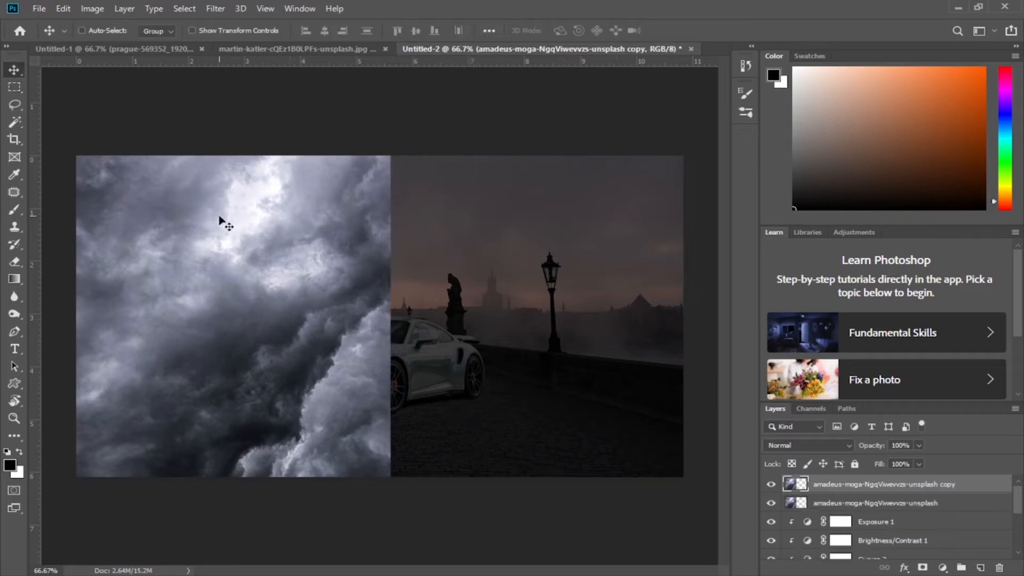
drag(261, 293, 564, 283)
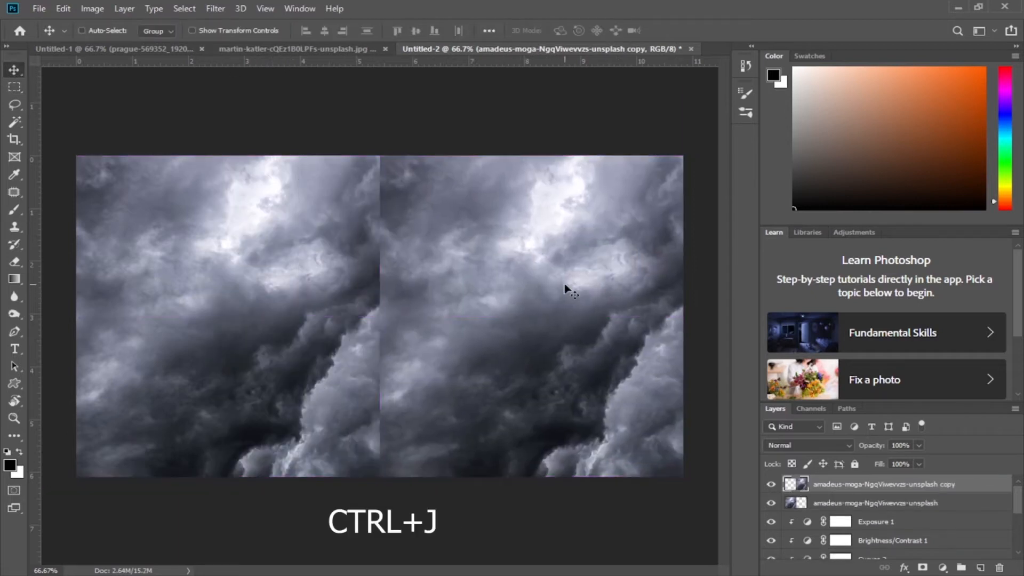
Step: Flip the cloud copy horizontally and shift it left so it overlaps the original as a mirror image
key(ctrl+t)
right_click(564, 284)
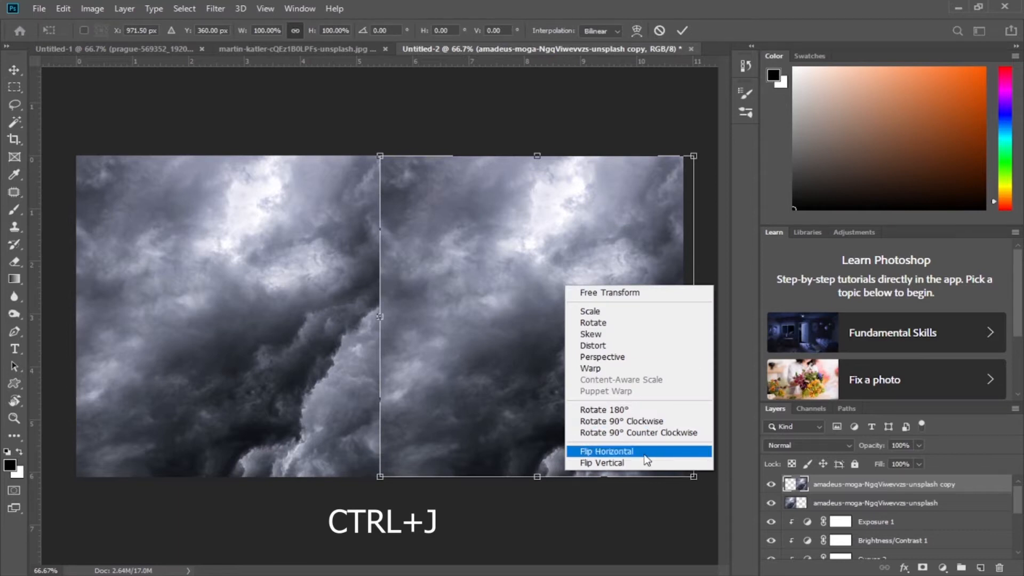
click(608, 451)
drag(601, 433, 569, 429)
click(682, 31)
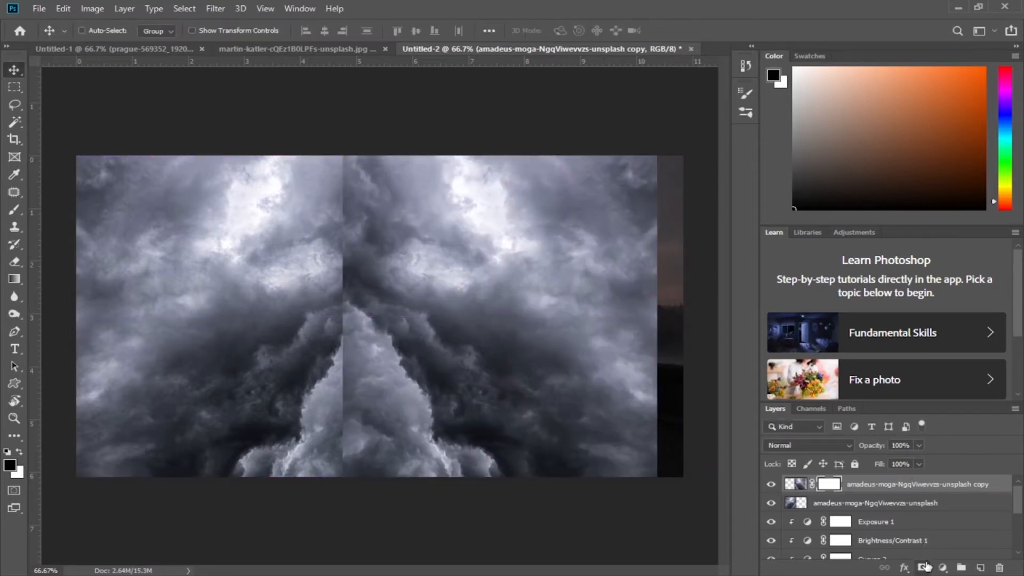
Step: Add a layer mask to the cloud copy and blend the centre seam with a short black-to-transparent gradient
click(922, 568)
click(15, 278)
drag(368, 305, 411, 305)
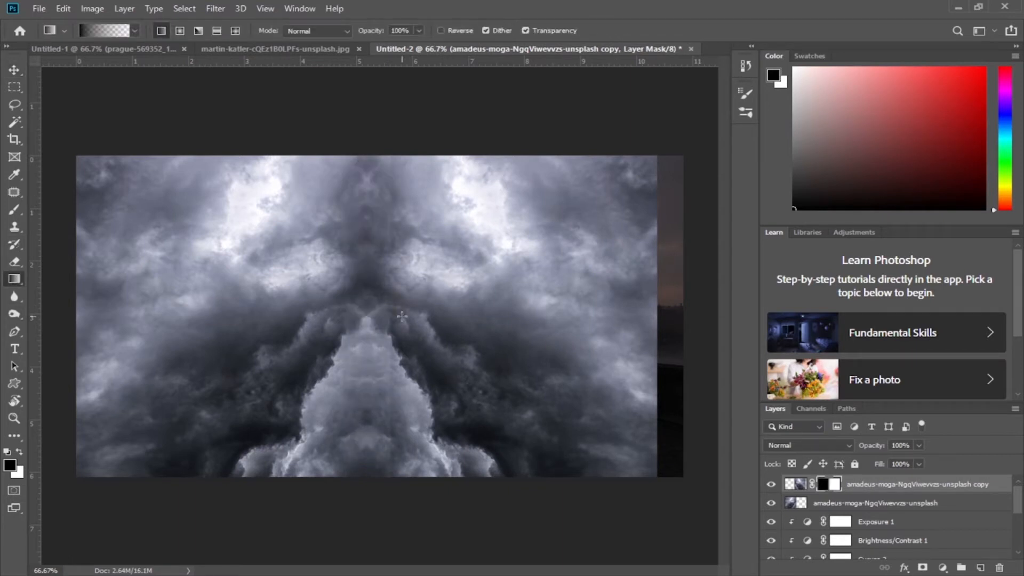
key(ctrl+z)
drag(363, 327, 374, 302)
drag(363, 242, 362, 242)
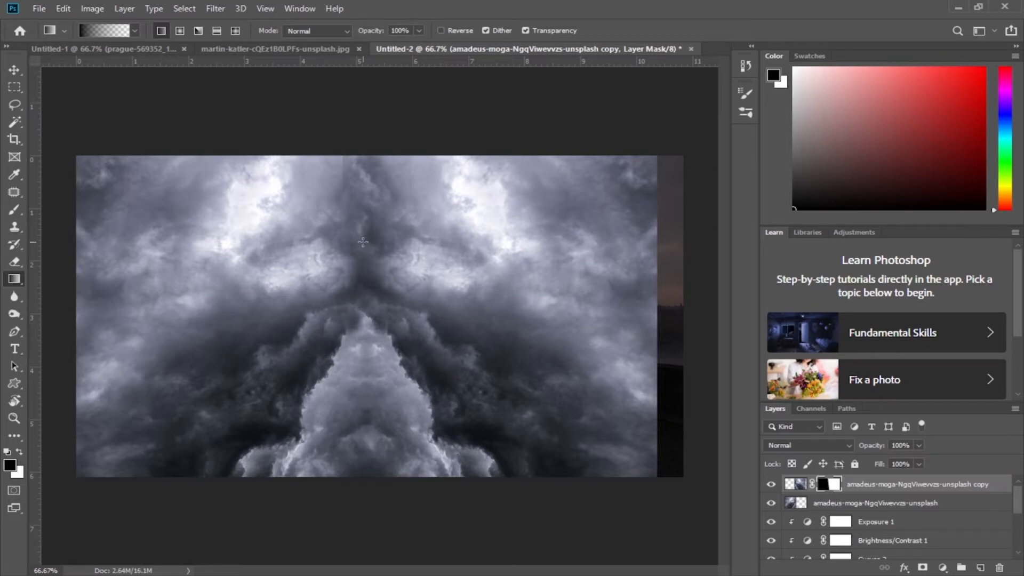
Step: Apply the cloud copy's layer mask and merge the two cloud layers into one
key(v)
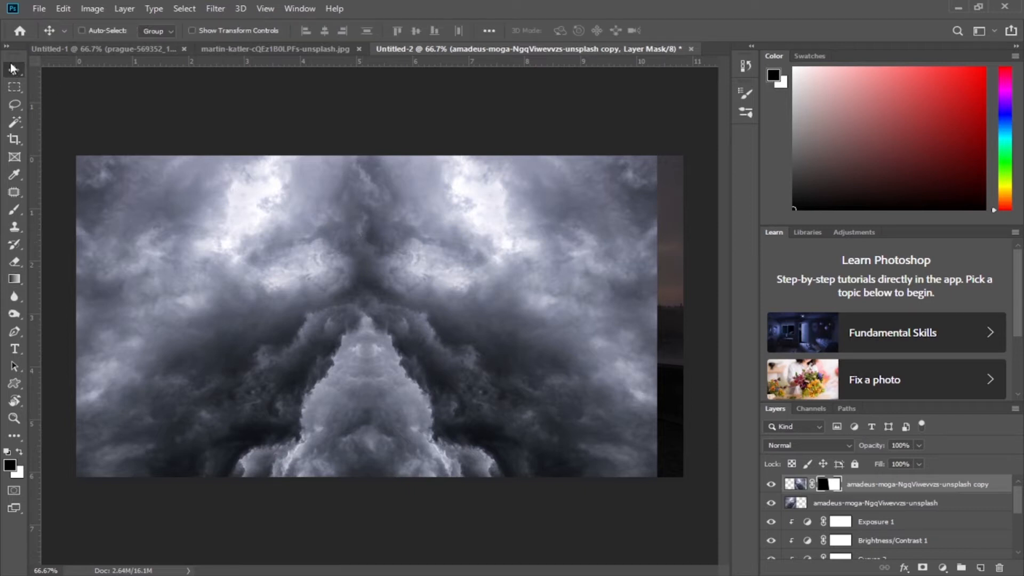
right_click(835, 486)
click(885, 397)
shift+click(846, 503)
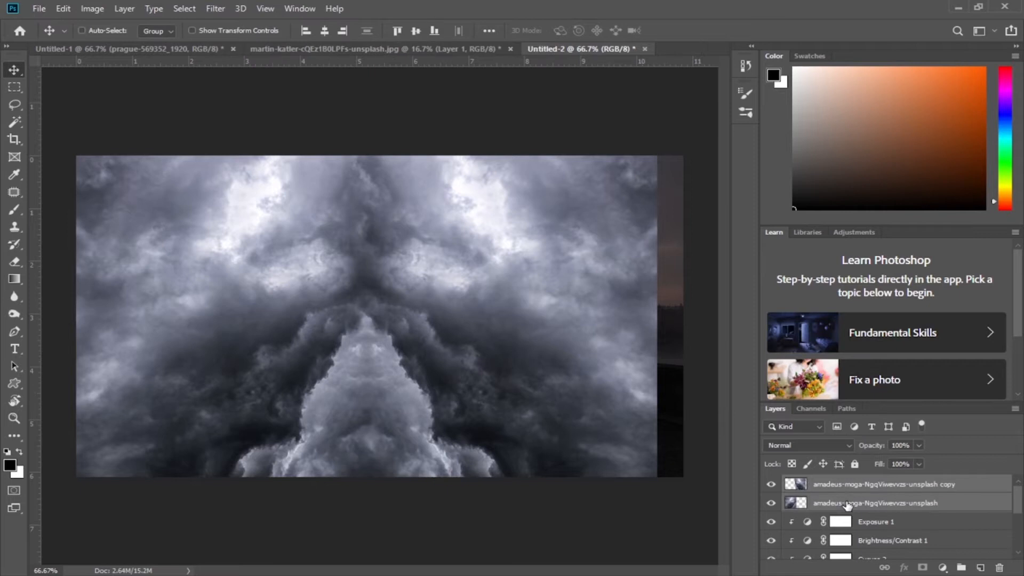
right_click(846, 503)
click(720, 406)
Step: Scale the merged cloud layer to about 107.72% and reposition it to cover the whole canvas
drag(511, 348, 524, 346)
key(ctrl+t)
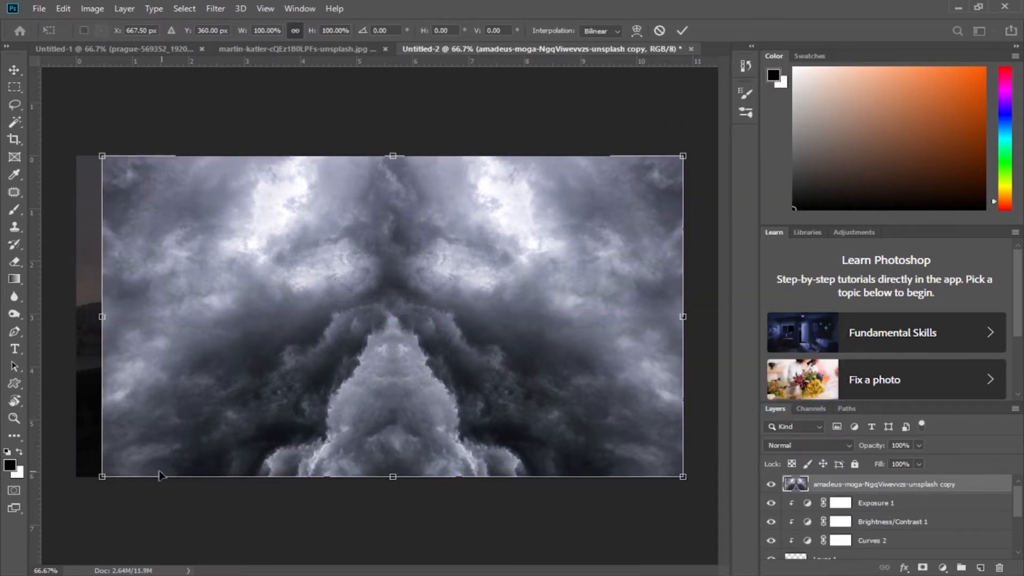
drag(100, 479, 57, 502)
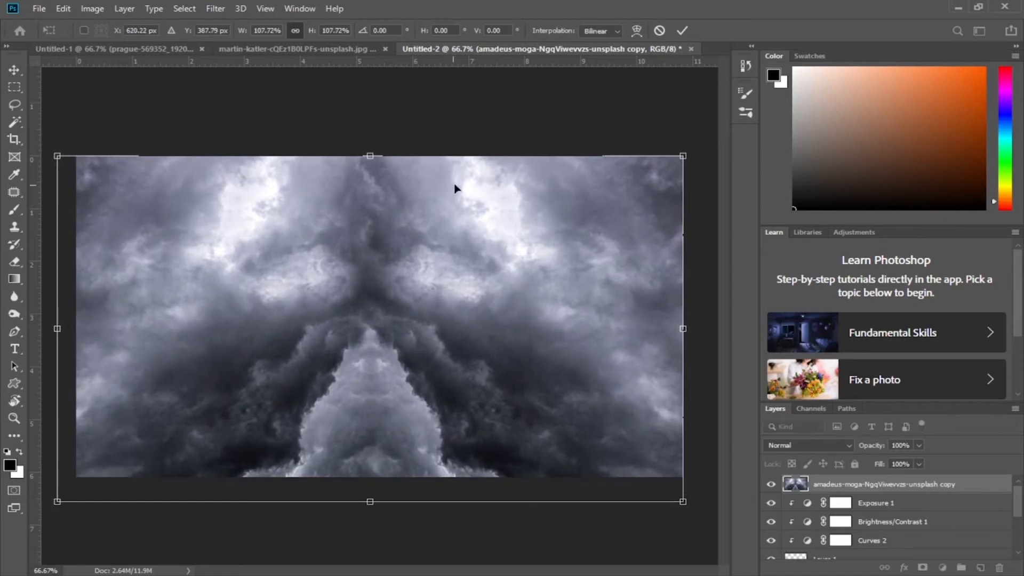
drag(599, 229, 631, 190)
click(682, 30)
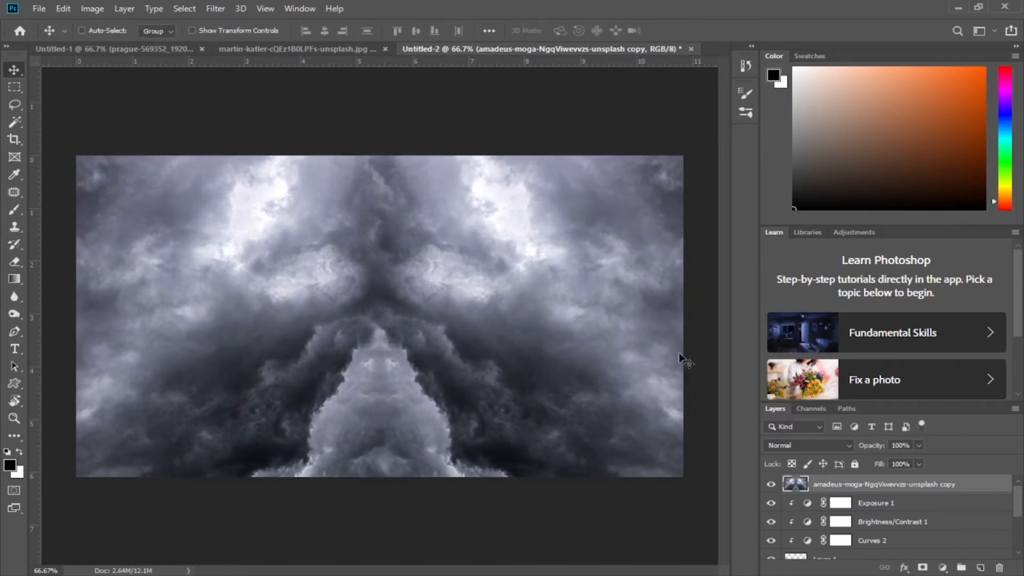
Step: Add a layer mask to the clouds and fade out their lower half with upward black-to-transparent gradients
click(923, 567)
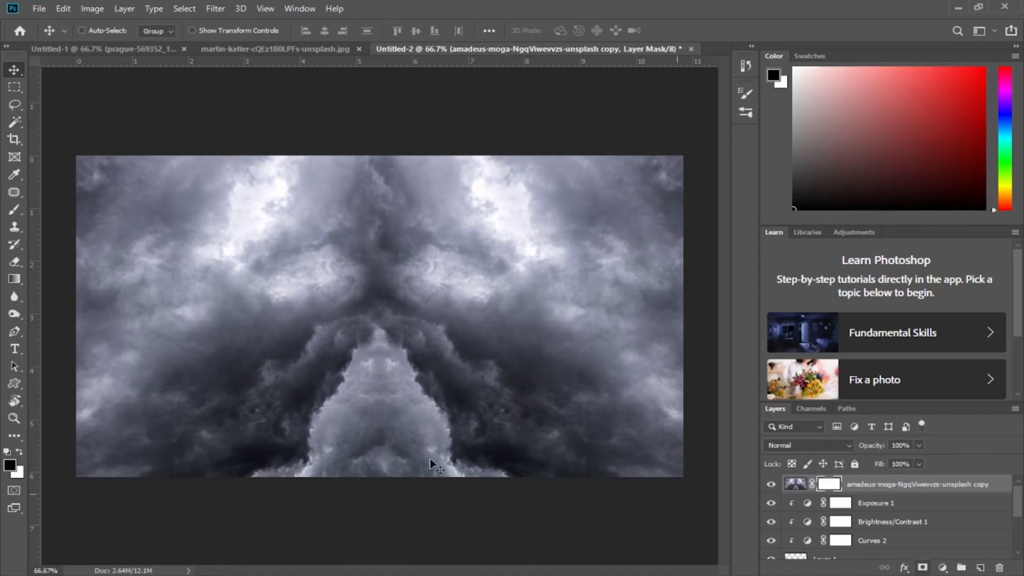
click(16, 276)
drag(365, 487, 366, 345)
drag(395, 502, 388, 315)
drag(410, 484, 400, 289)
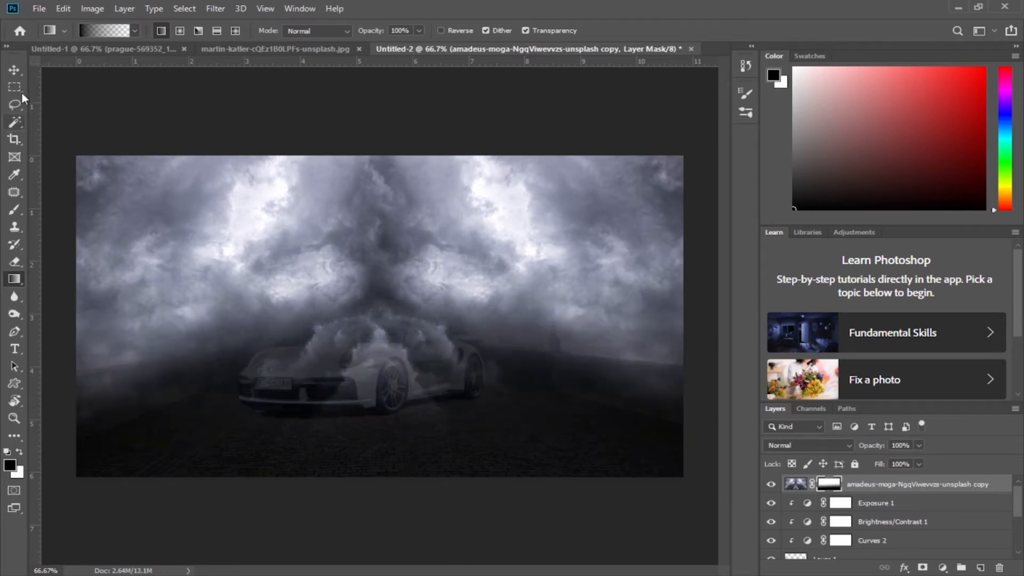
Step: Mask the clouds off the car with a soft 94 px black brush and lower the cloud layer's opacity to 56%
click(14, 71)
click(14, 208)
right_click(287, 302)
click(406, 332)
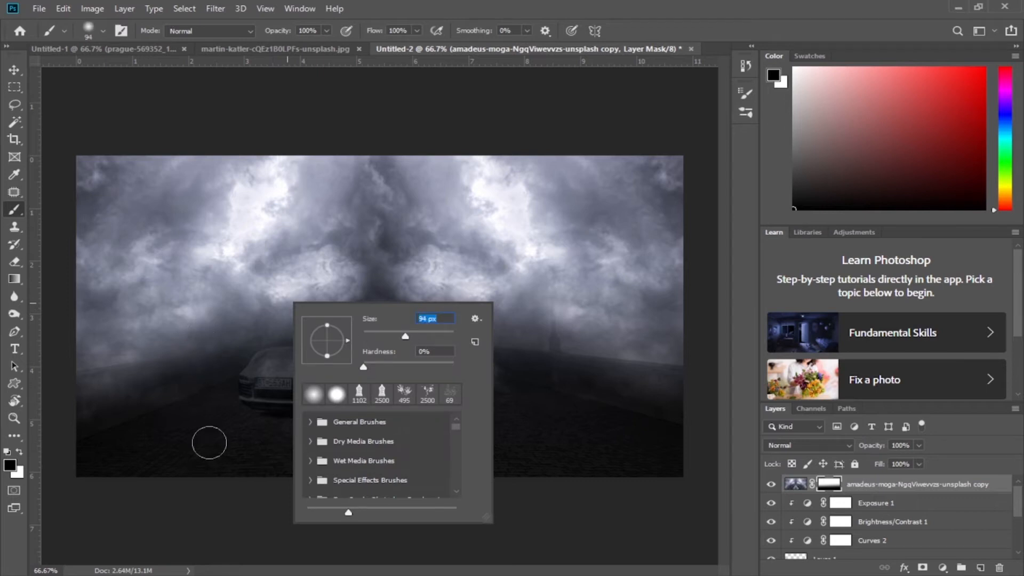
key(Return)
mouse_move(341, 368)
mouse_down()
mouse_move(322, 393)
mouse_move(413, 375)
mouse_move(346, 352)
mouse_move(360, 338)
mouse_move(322, 335)
mouse_up()
drag(860, 450, 841, 452)
mouse_move(436, 370)
mouse_down()
mouse_move(398, 339)
mouse_move(474, 377)
mouse_move(432, 357)
mouse_move(464, 369)
mouse_up()
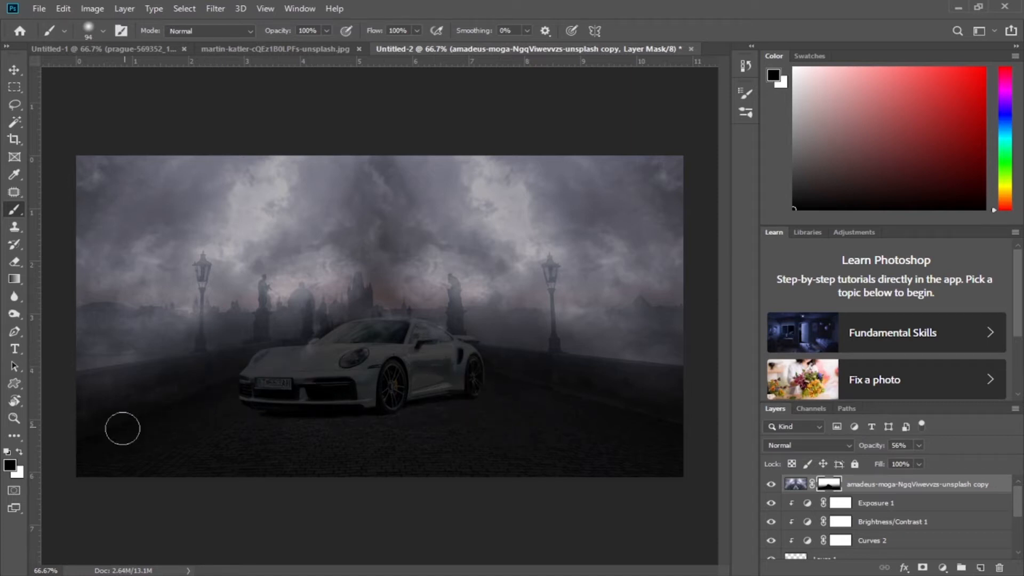
Step: Mask the clouds off the bridge walls and lamp posts, reducing the brush to 26% opacity and 31% flow
drag(231, 384, 299, 366)
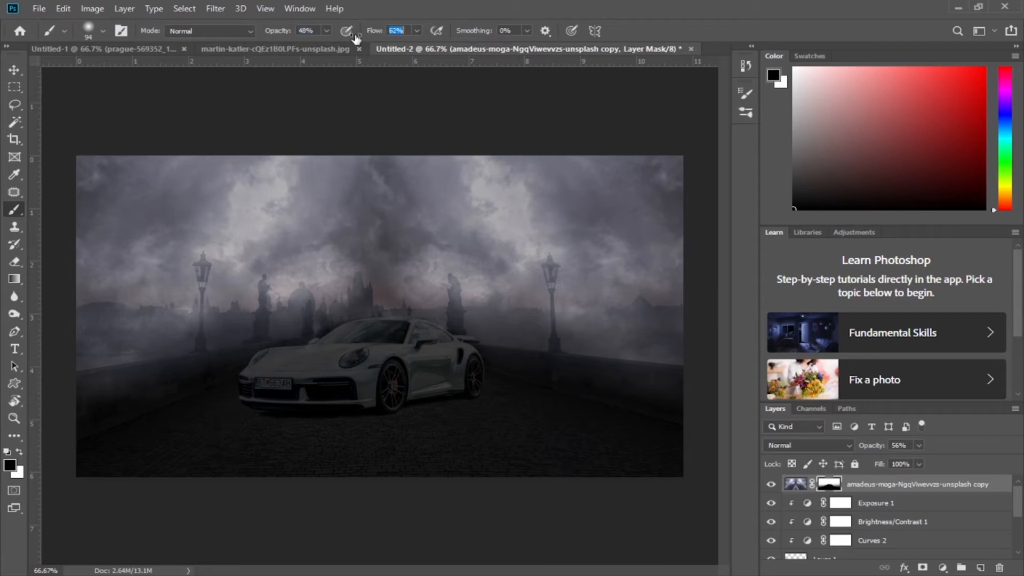
drag(347, 39, 347, 38)
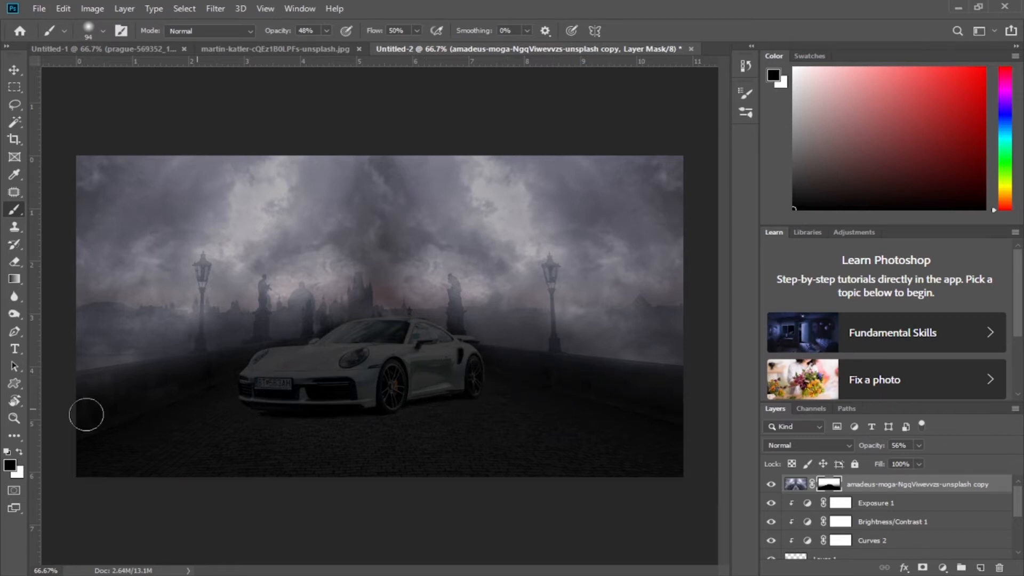
right_click(258, 252)
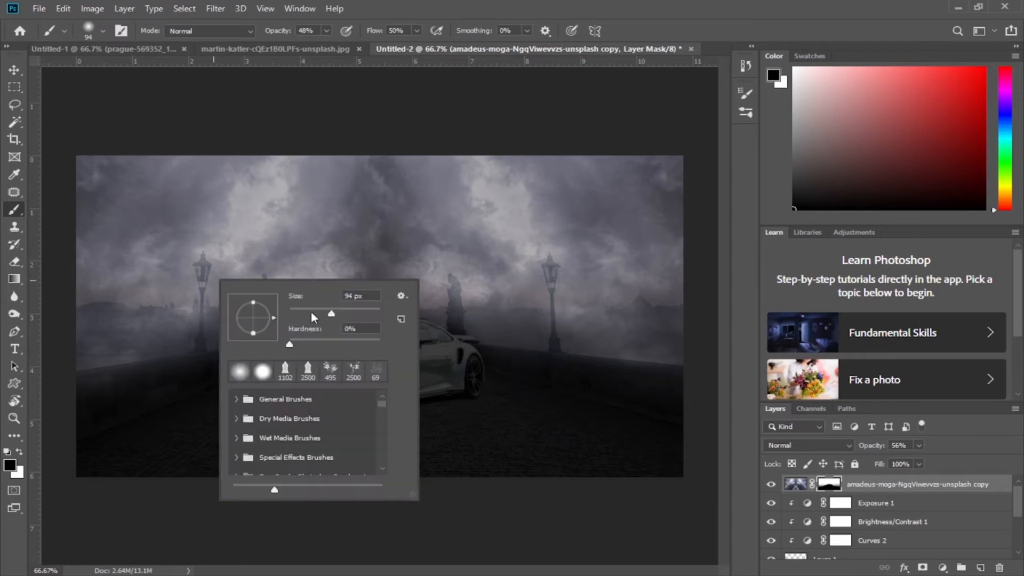
click(201, 349)
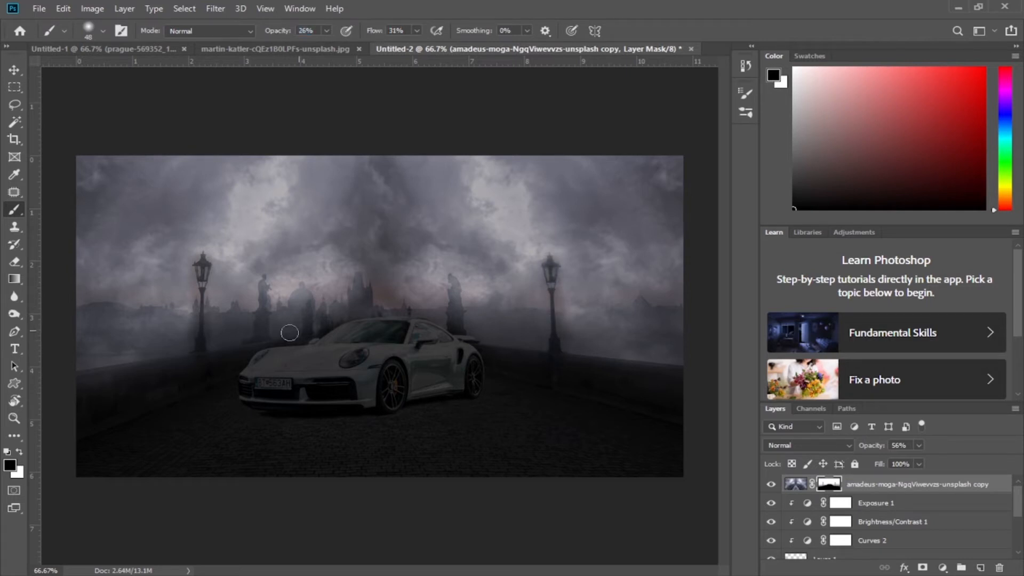
Step: Enlarge the brush to 120 px and partly mask the clouds along the skyline between the lamp posts
right_click(258, 334)
click(383, 366)
click(133, 352)
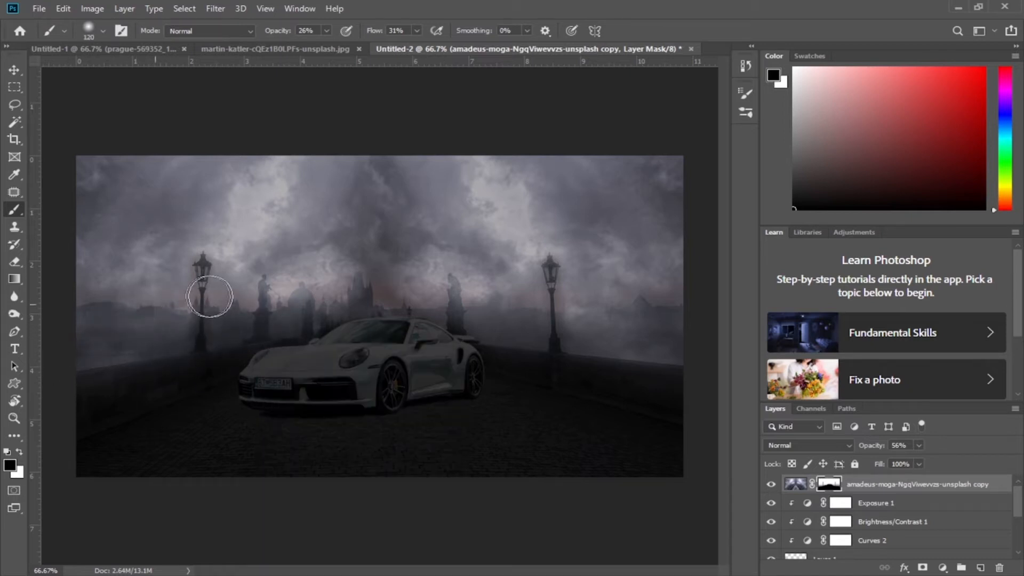
mouse_move(185, 296)
mouse_down()
mouse_move(143, 294)
mouse_move(294, 286)
mouse_move(216, 319)
mouse_move(348, 306)
mouse_move(340, 317)
mouse_move(468, 311)
mouse_move(449, 300)
mouse_move(555, 313)
mouse_move(543, 320)
mouse_move(563, 294)
mouse_move(593, 335)
mouse_up()
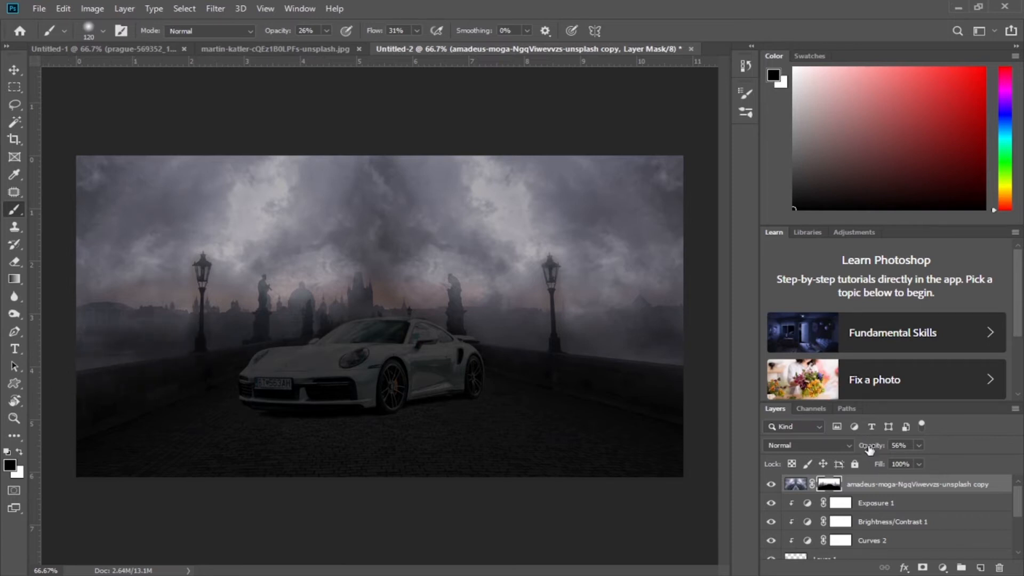
Step: Restore the cloud layer's opacity to 100% and mask the clouds off both street lamps
drag(869, 448, 973, 445)
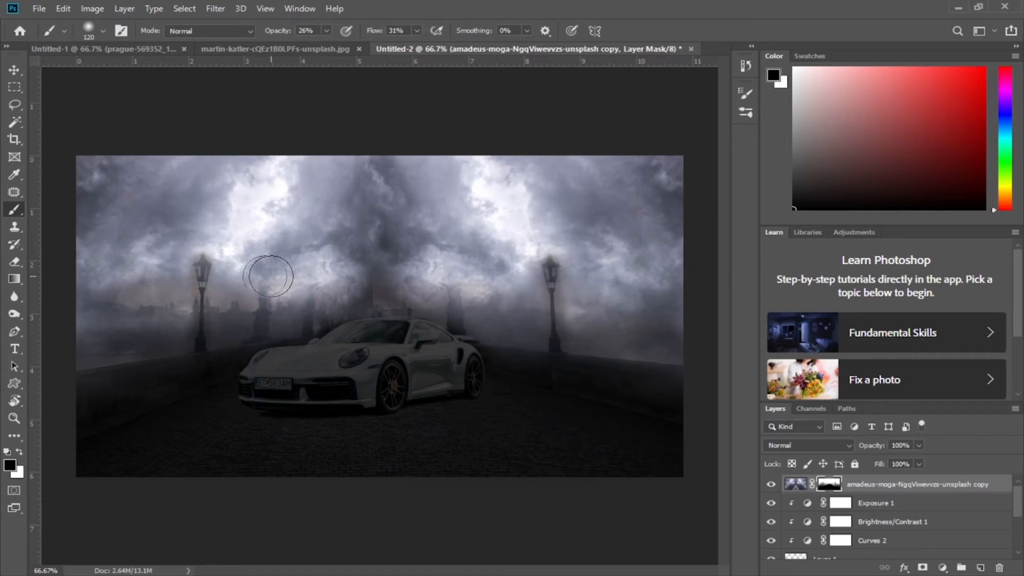
mouse_move(199, 278)
mouse_down()
mouse_move(224, 310)
mouse_move(209, 278)
mouse_move(202, 350)
mouse_up()
drag(557, 354, 554, 267)
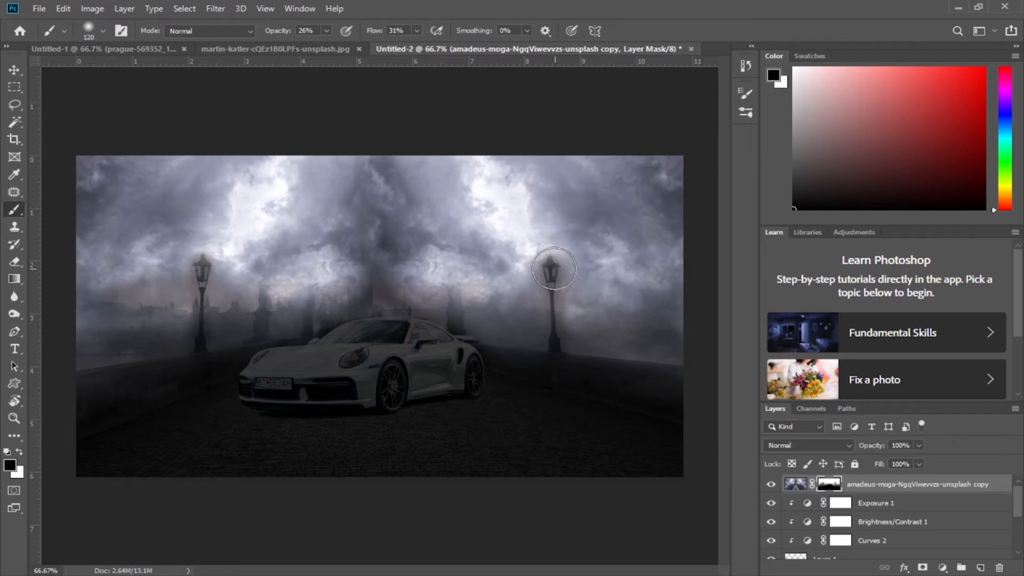
drag(196, 269, 209, 274)
click(11, 72)
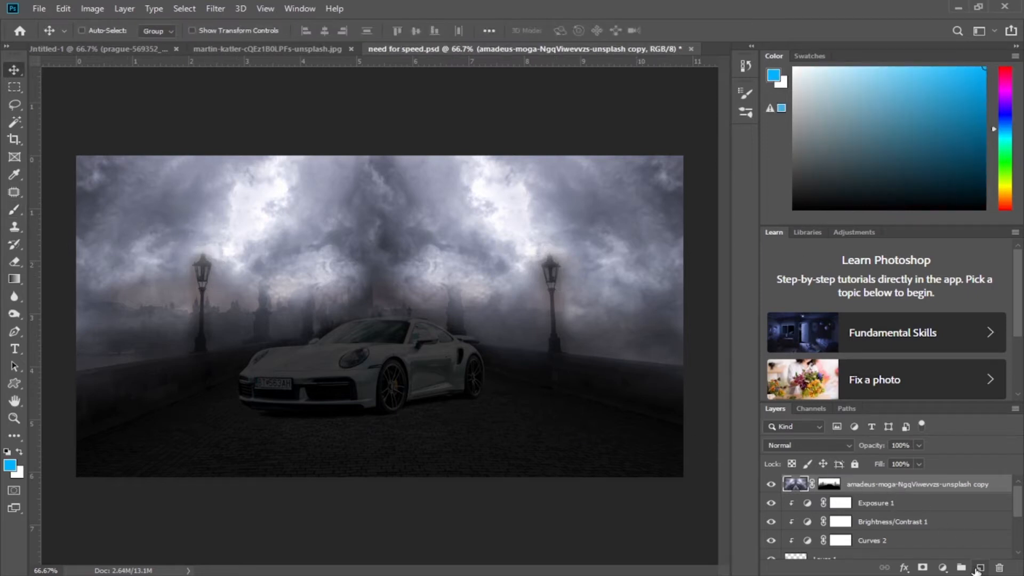
Step: Create a new top layer and paint one soft white spot near the left lamp post at 100% brush opacity and flow
click(980, 567)
key(b)
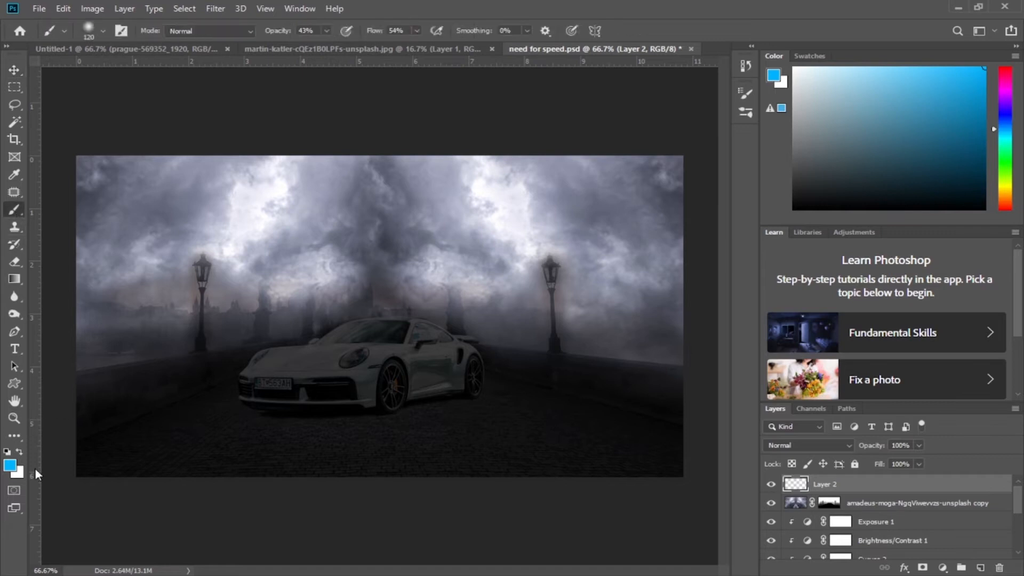
click(19, 452)
drag(205, 338, 207, 334)
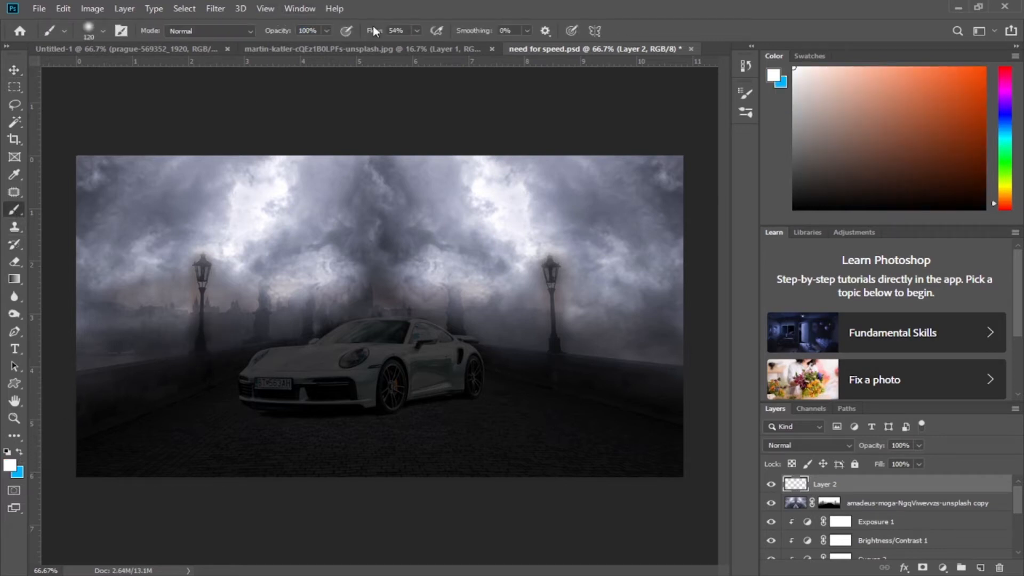
click(190, 359)
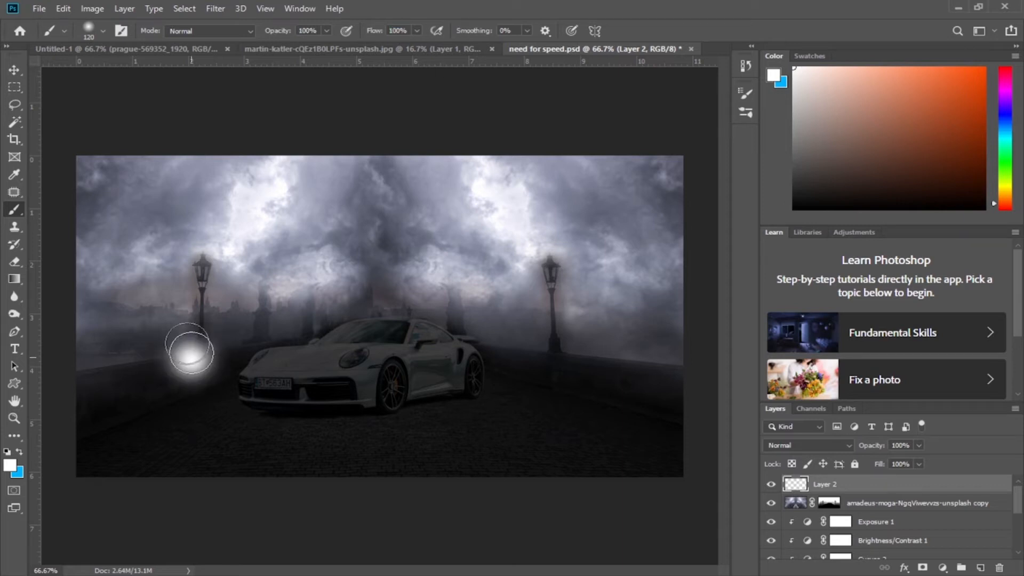
Step: Move the white glow onto the left street lamp's head and scale it down to 74.74%
click(14, 70)
drag(188, 362, 197, 277)
key(ctrl+t)
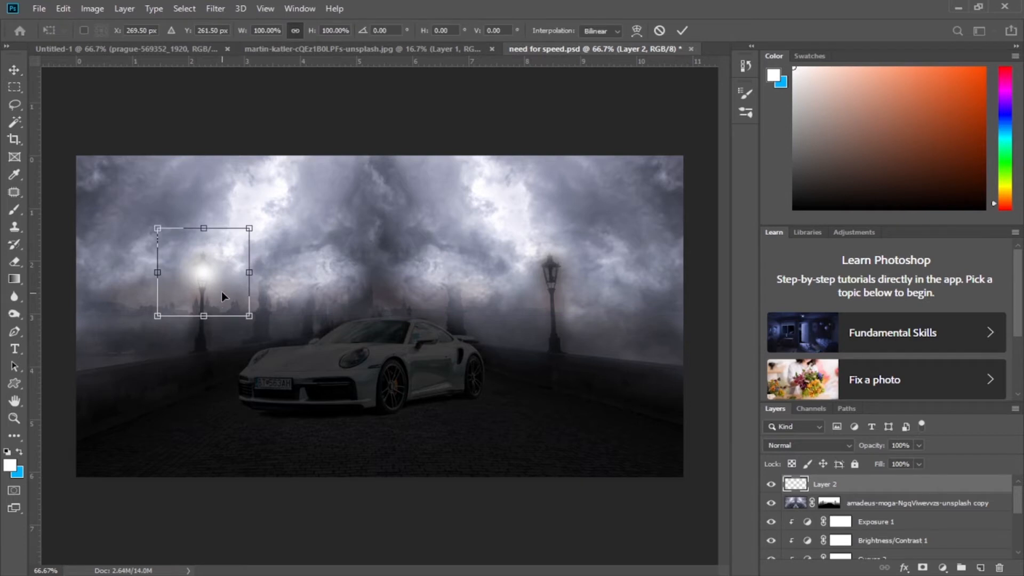
drag(243, 233, 207, 277)
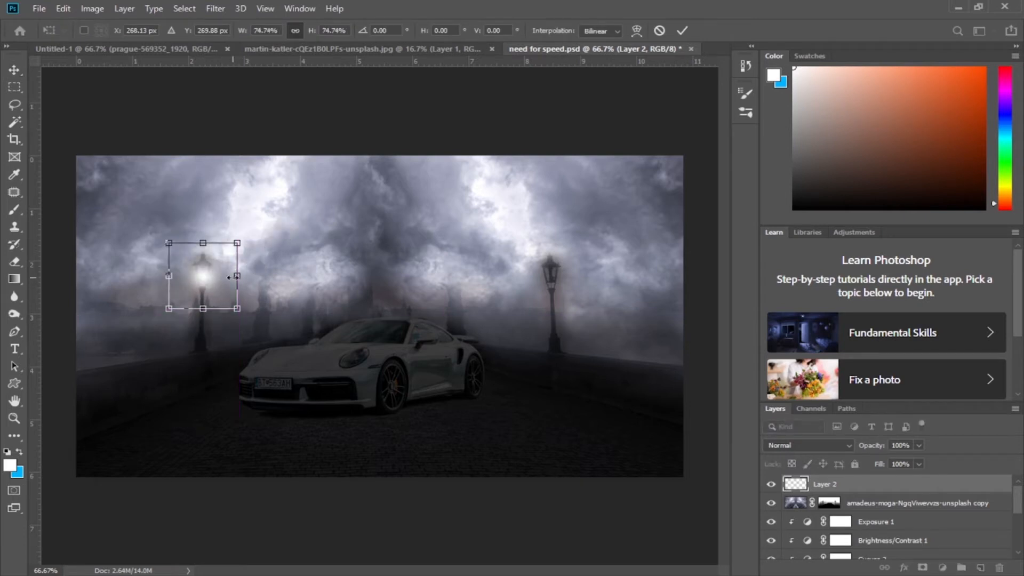
key(Return)
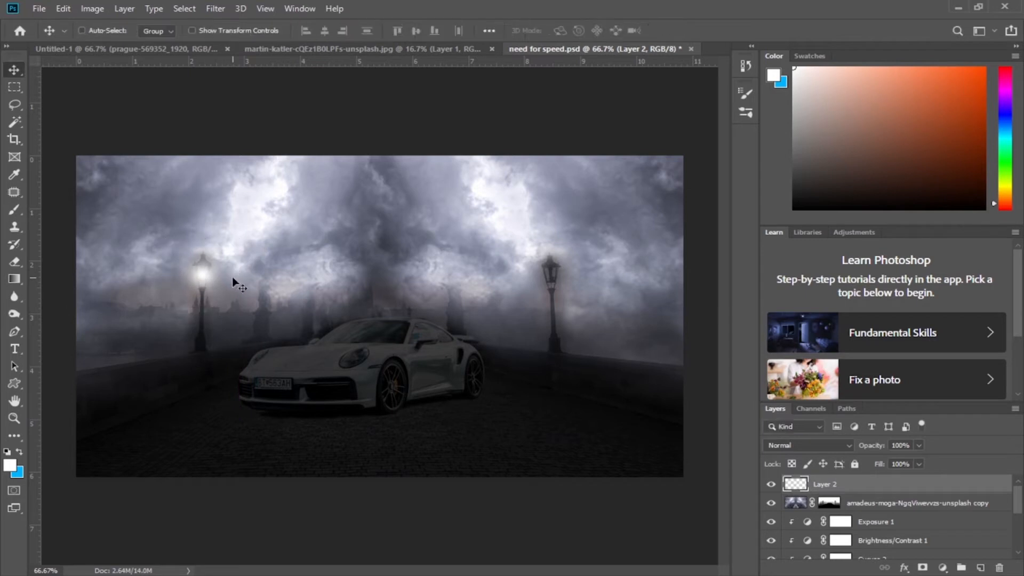
Step: Paint one soft blue (#00b4ff) spot above the front of the car on the glow layer
click(20, 451)
click(9, 466)
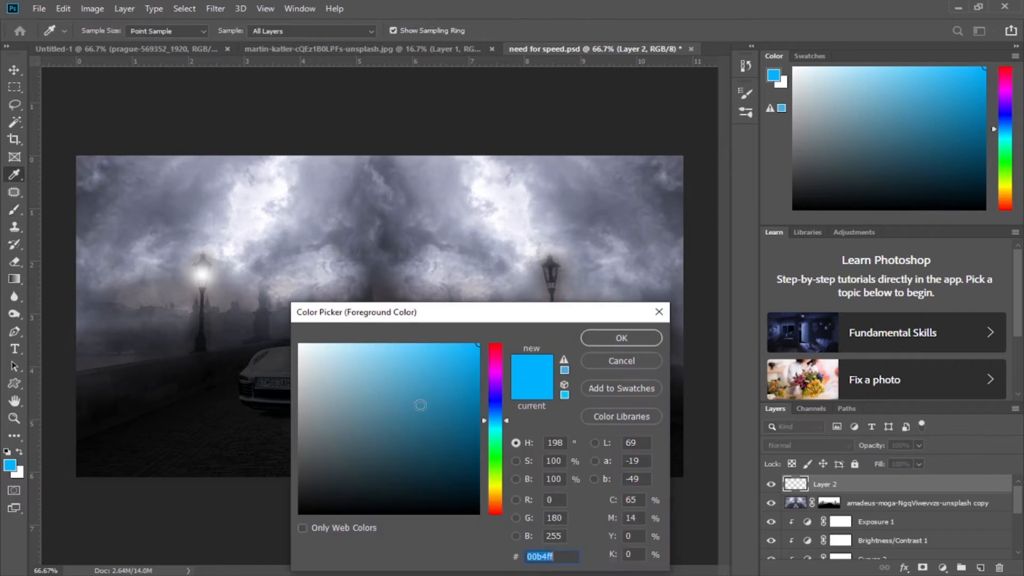
click(621, 338)
key(b)
click(270, 339)
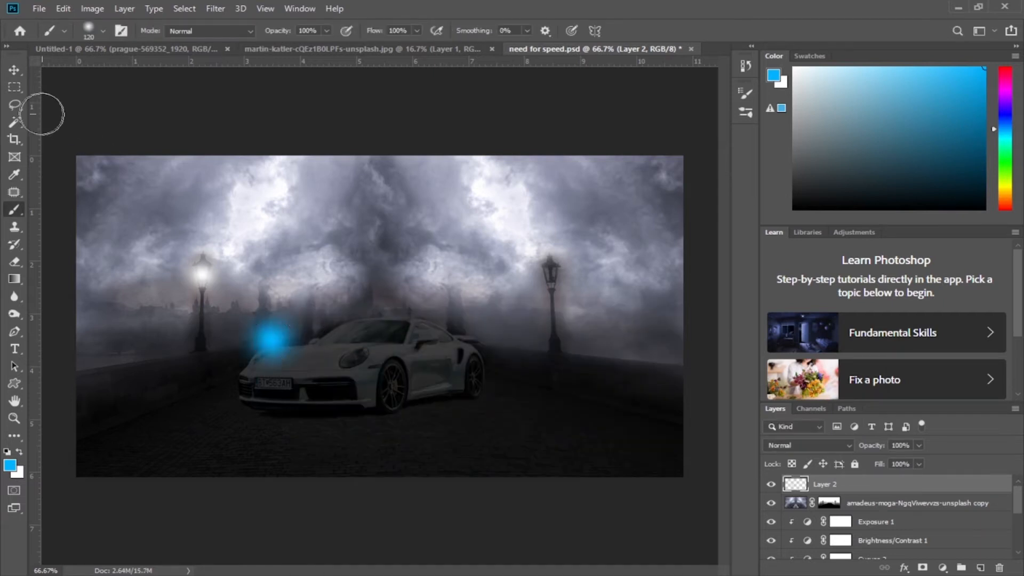
click(14, 70)
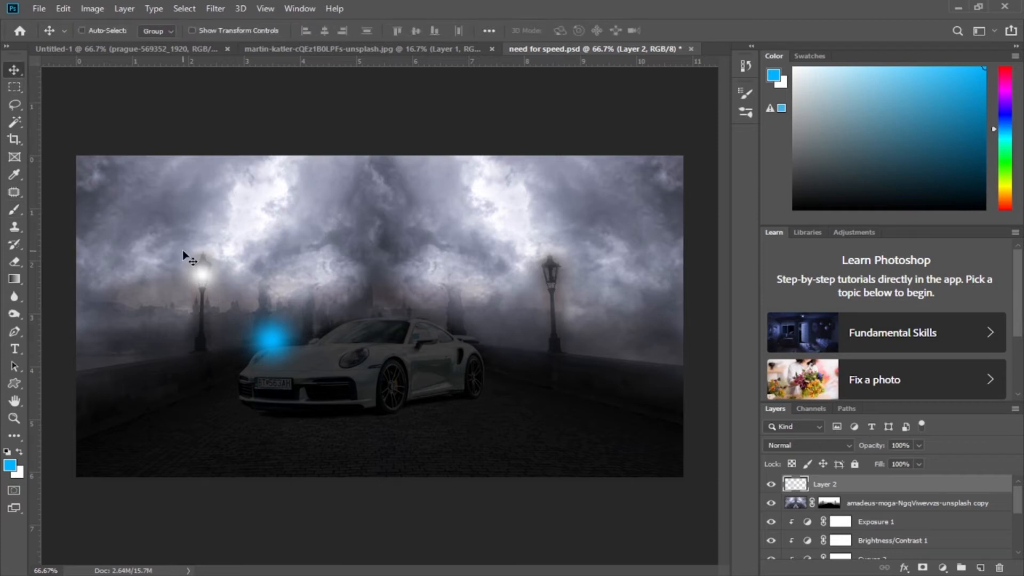
Step: Undo the blue spot and paint a new soft blue spot over the car's front on a new top layer
key(ctrl+z)
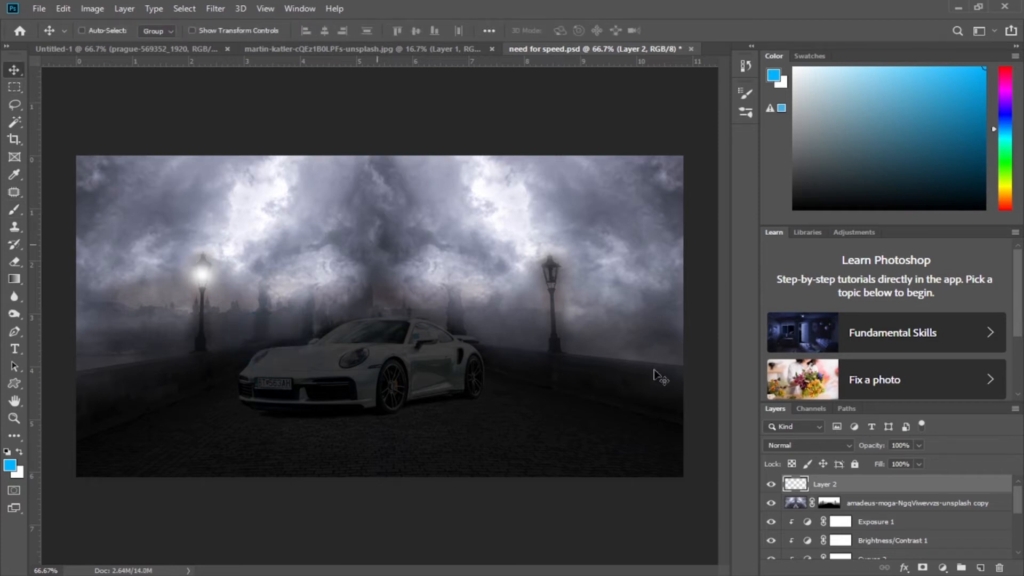
click(980, 567)
key(b)
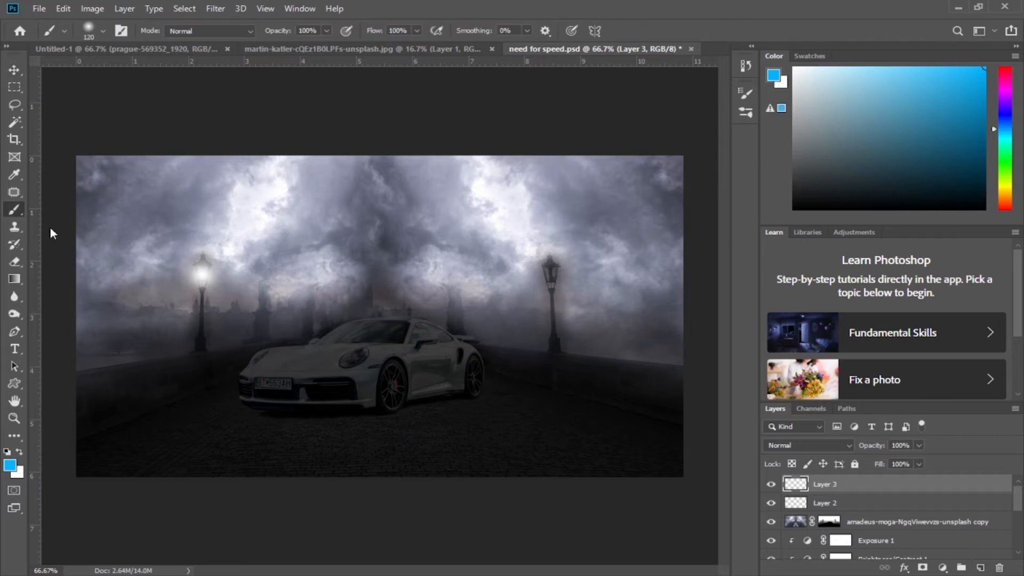
click(318, 368)
Step: Scale the blue spot to 48.72%, place it on the left street lamp's head and set its layer to Overlay
key(ctrl+t)
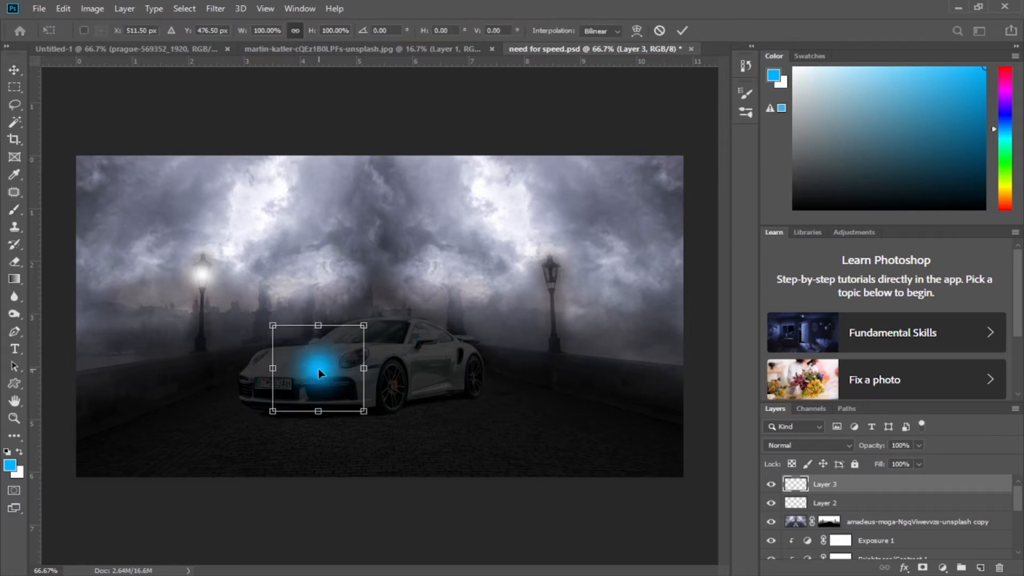
mouse_move(355, 332)
mouse_down()
mouse_move(317, 369)
mouse_move(210, 293)
mouse_move(204, 276)
mouse_up()
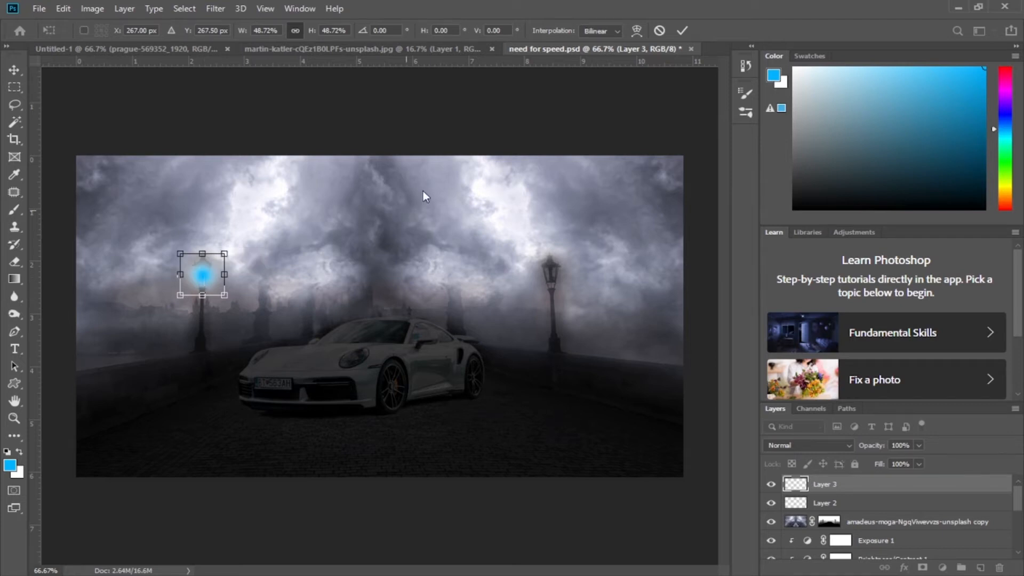
click(680, 30)
click(829, 445)
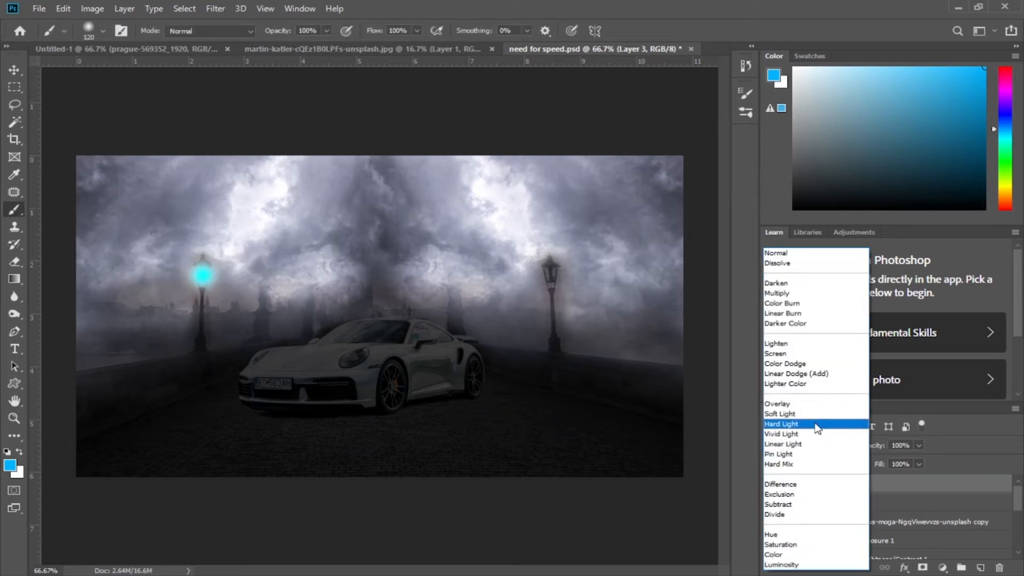
click(798, 404)
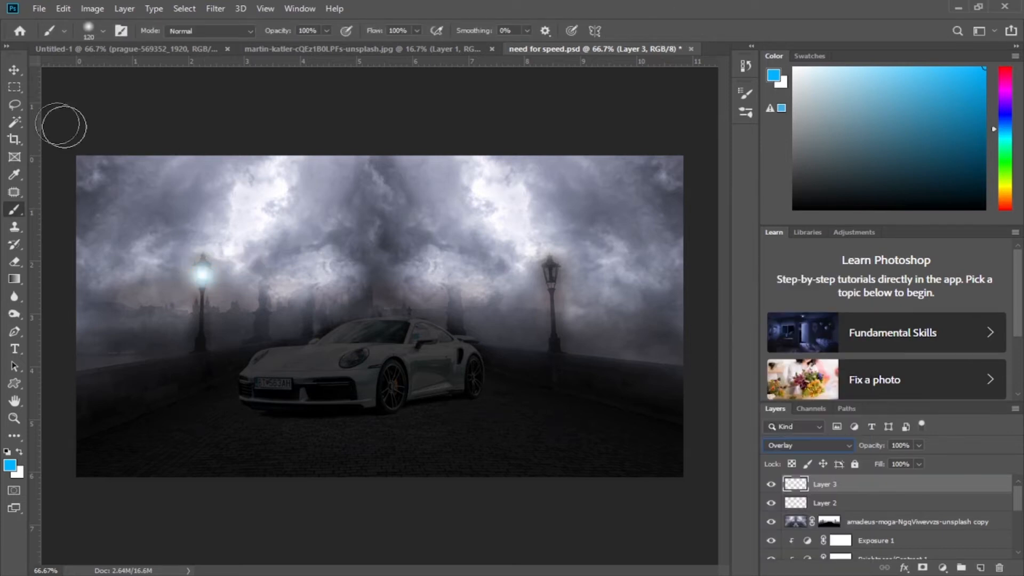
Step: Add an Outer Glow effect to the blue spot's layer at 46% opacity with a reduced glow size
click(15, 69)
right_click(845, 491)
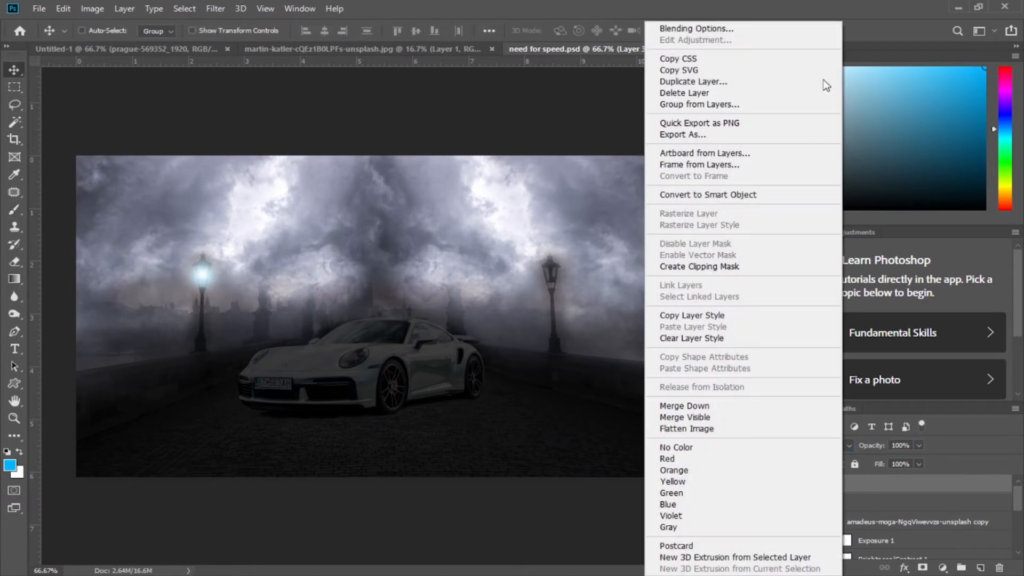
click(734, 32)
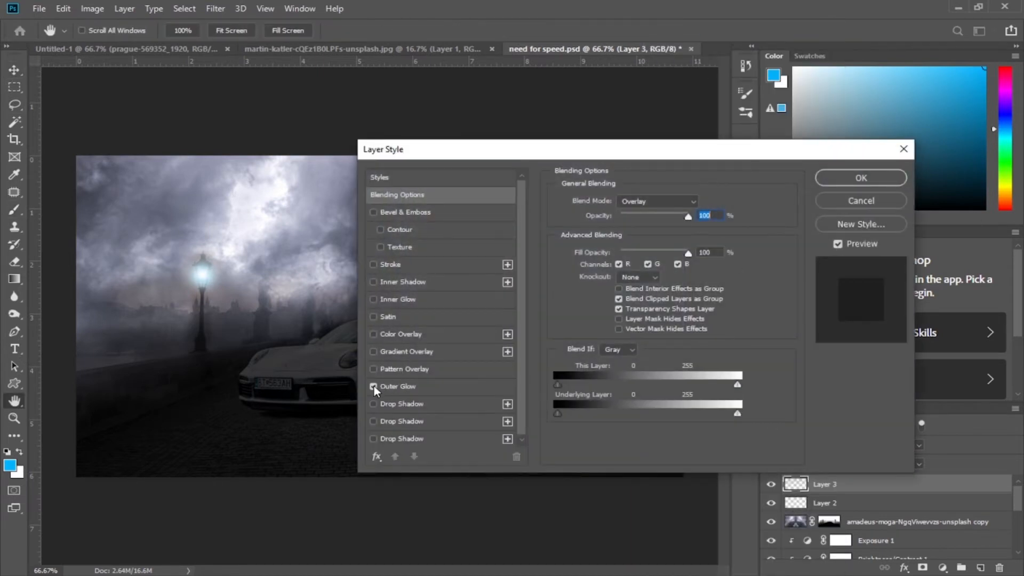
click(376, 384)
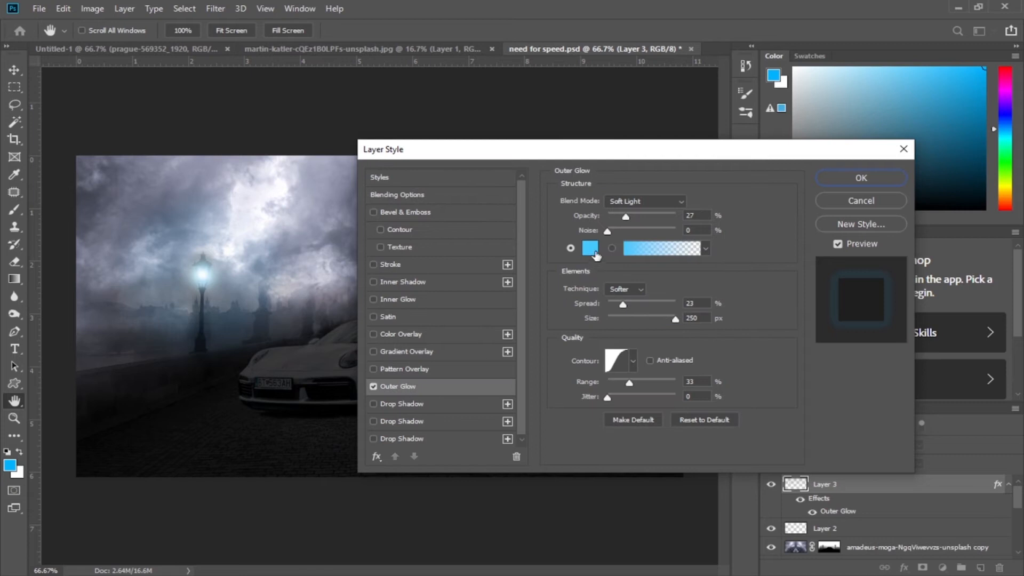
click(636, 216)
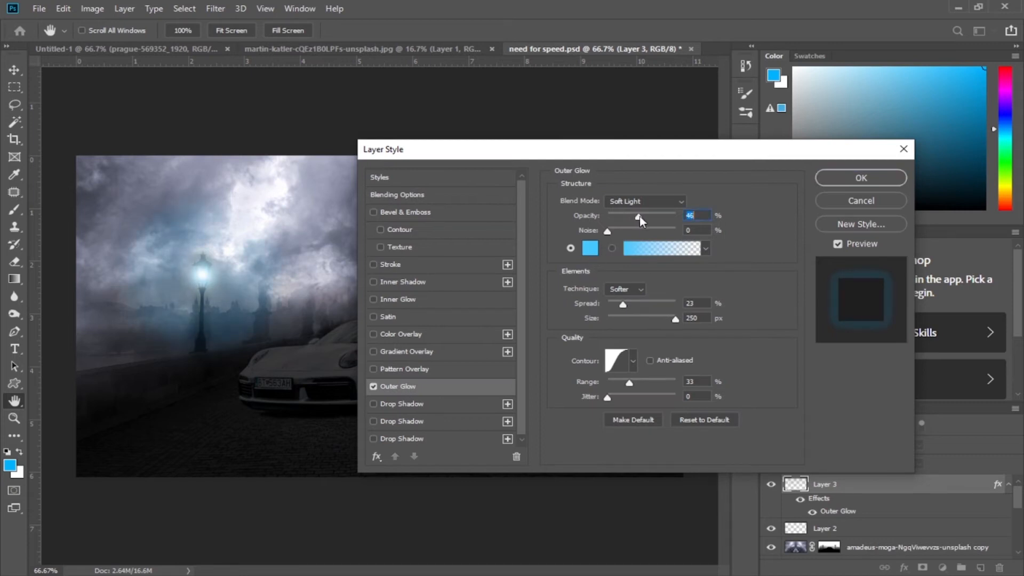
click(661, 319)
click(844, 179)
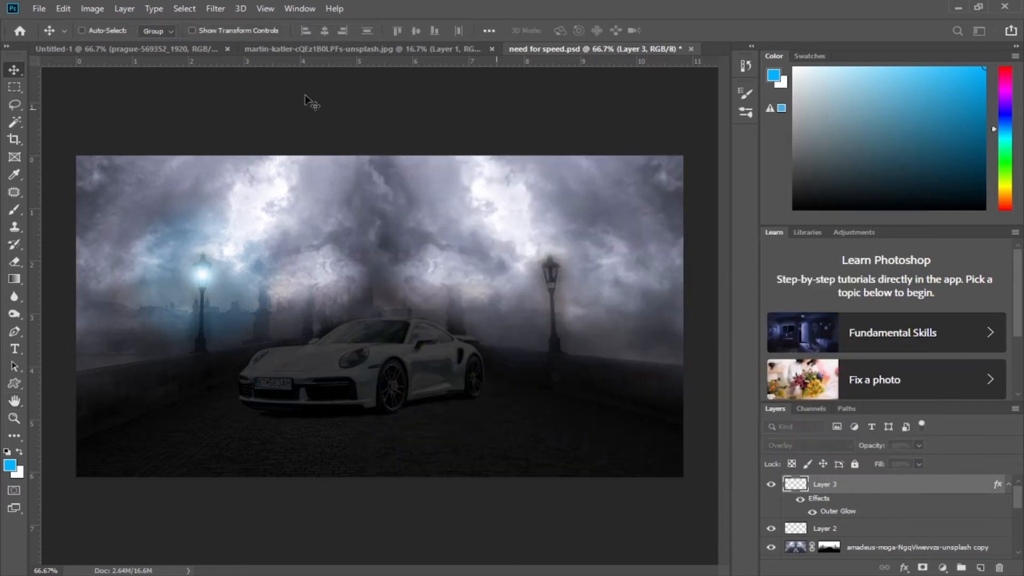
Step: Convert the Outer Glow effect into its own layer, check it by toggling its visibility, and select it
right_click(1001, 492)
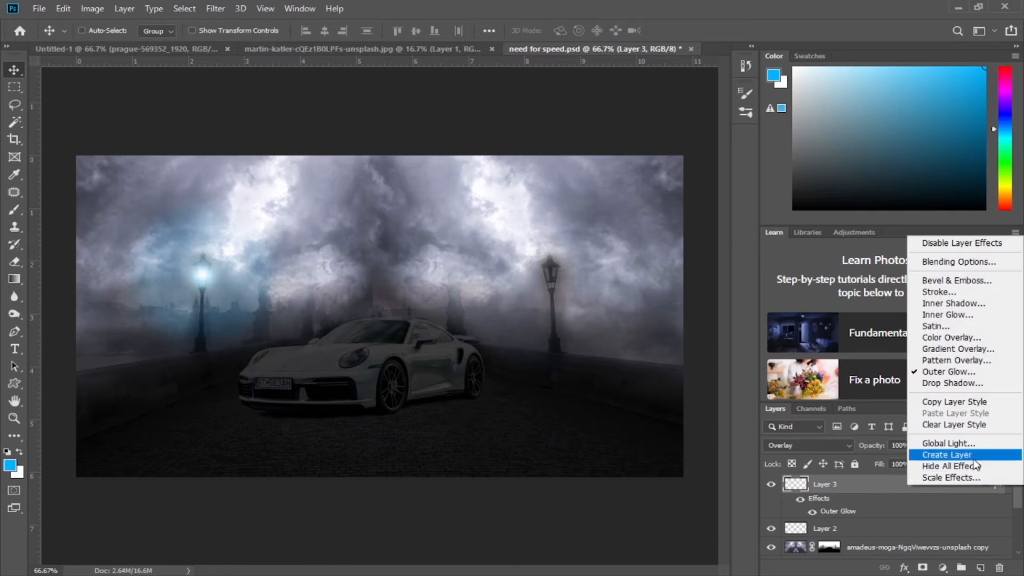
click(934, 457)
click(772, 504)
click(772, 504)
click(830, 503)
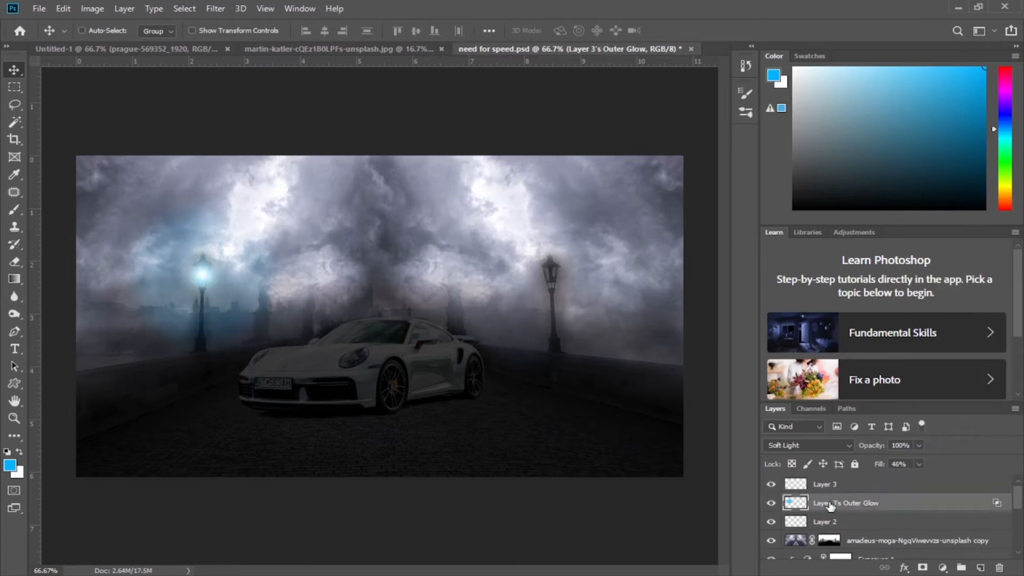
Step: Mask the outer glow layer and fade the glow around the left lamp using a soft black brush at 41% opacity and 53% flow
click(922, 567)
key(b)
drag(274, 37, 265, 37)
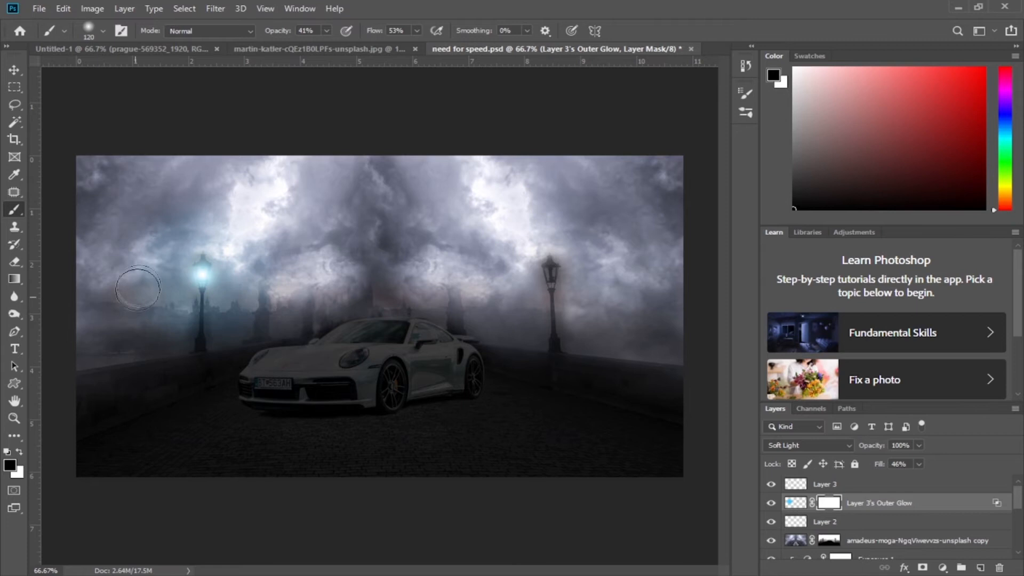
mouse_move(213, 310)
mouse_down()
mouse_move(154, 280)
mouse_move(218, 227)
mouse_move(184, 325)
mouse_move(273, 290)
mouse_move(150, 230)
mouse_move(212, 293)
mouse_up()
Step: Group the blue spot, outer glow and white glow layers together
click(870, 484)
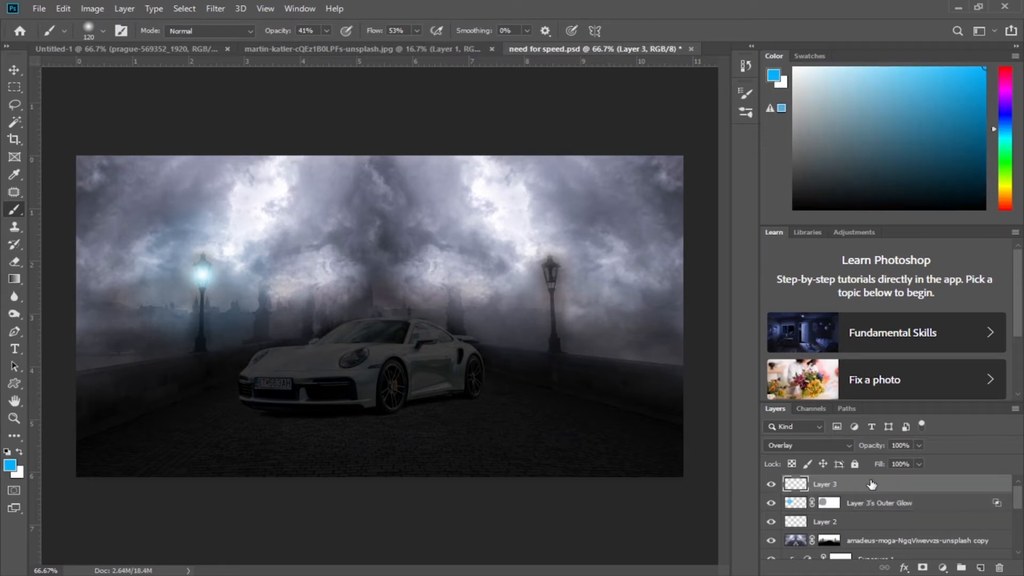
shift+click(872, 504)
shift+click(872, 521)
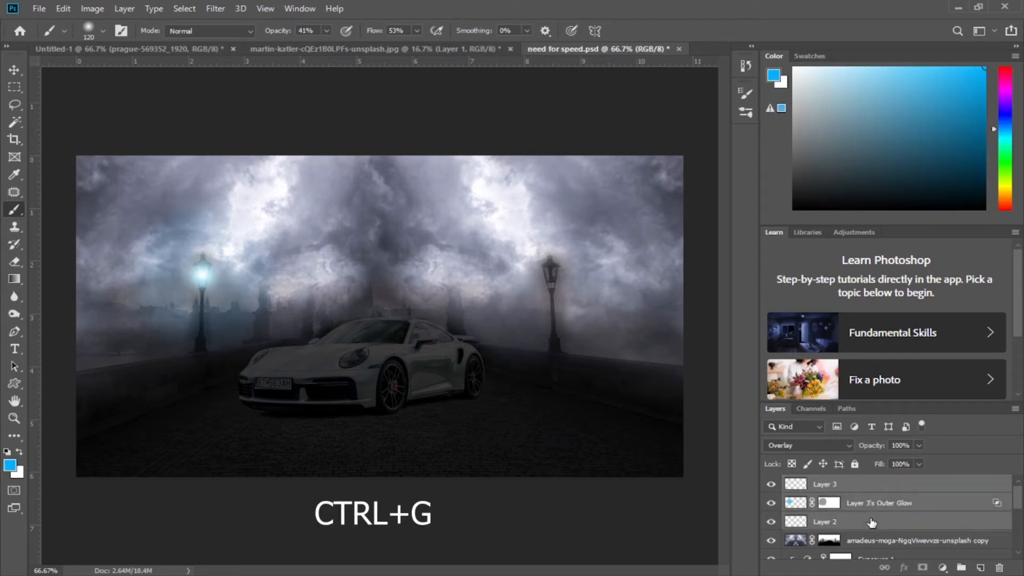
key(ctrl+g)
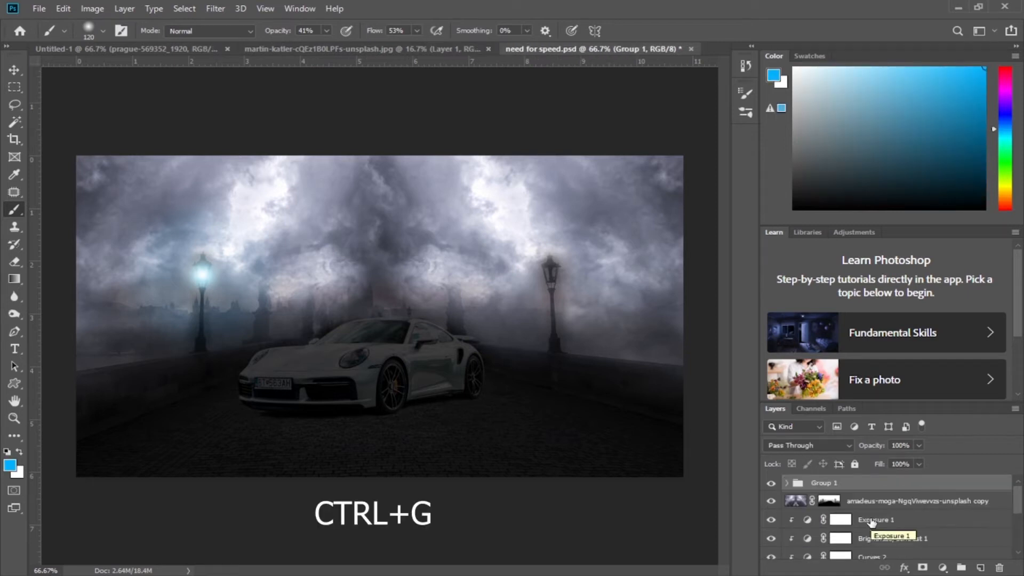
Step: Duplicate the lamp glow group and move the copy onto the right street lamp's head
click(13, 73)
key(ctrl+j)
drag(213, 277, 555, 276)
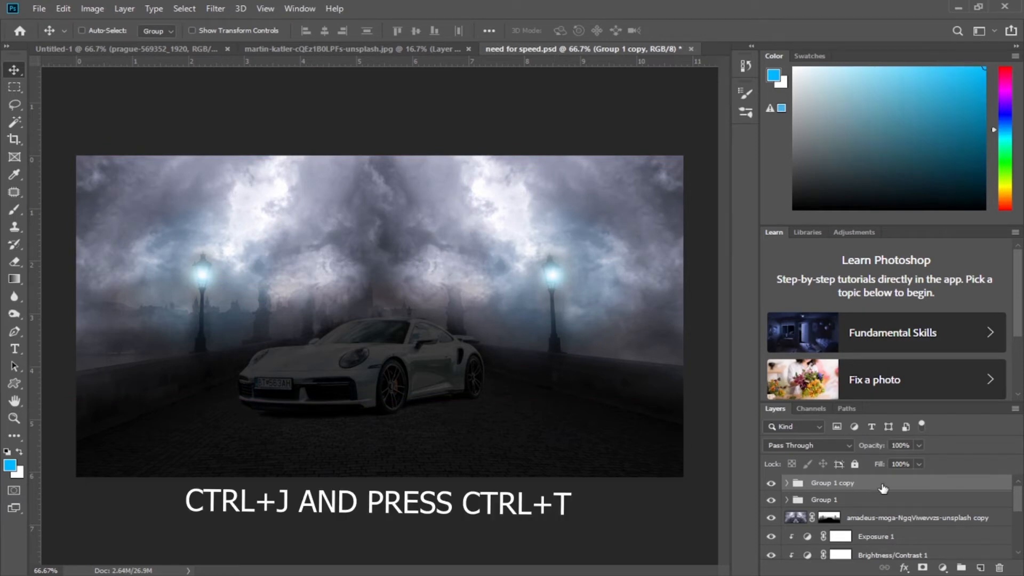
Step: Duplicate the glow group twice and place one copy on each of the car's headlights
key(ctrl+j)
drag(558, 277, 358, 363)
key(Up)
key(Up)
key(ctrl+j)
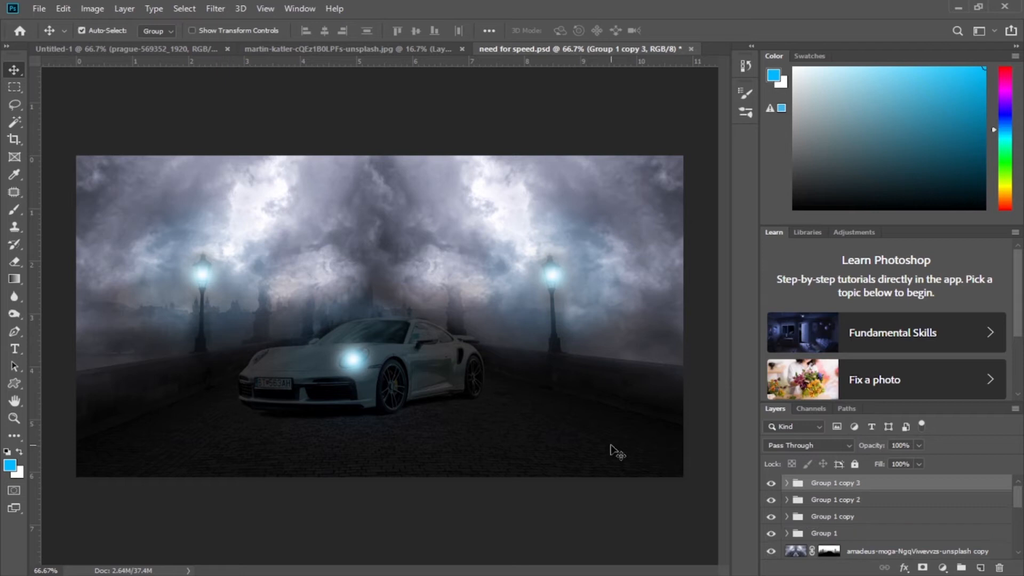
drag(362, 364, 265, 363)
Step: Shrink, narrow and tilt the glow on the car's left headlight so it fits the lamp's shape
key(ctrl+t)
key(ctrl+plus)
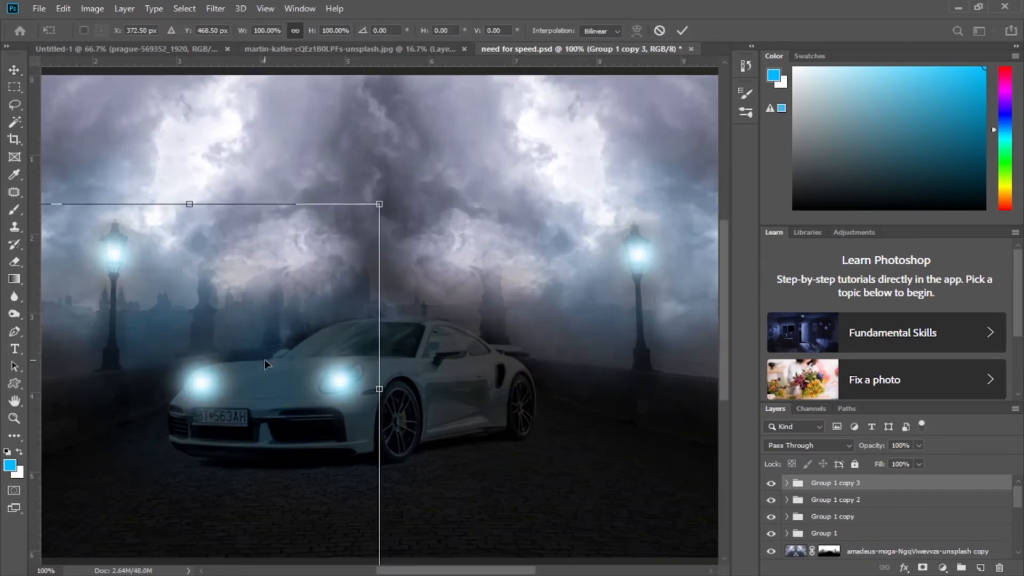
drag(377, 206, 224, 301)
drag(134, 445, 196, 379)
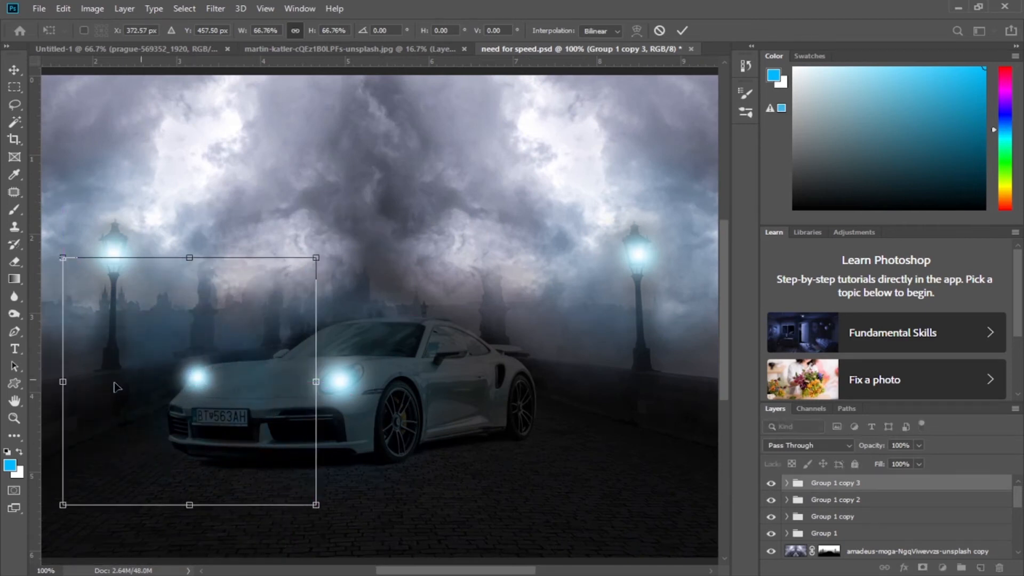
drag(64, 381, 128, 380)
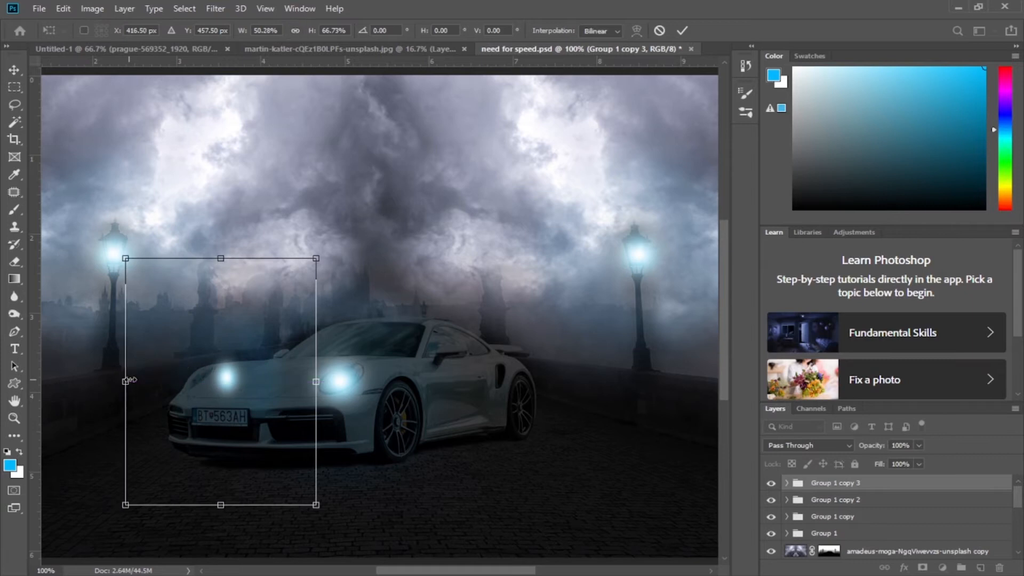
drag(371, 339, 306, 414)
drag(227, 382, 200, 379)
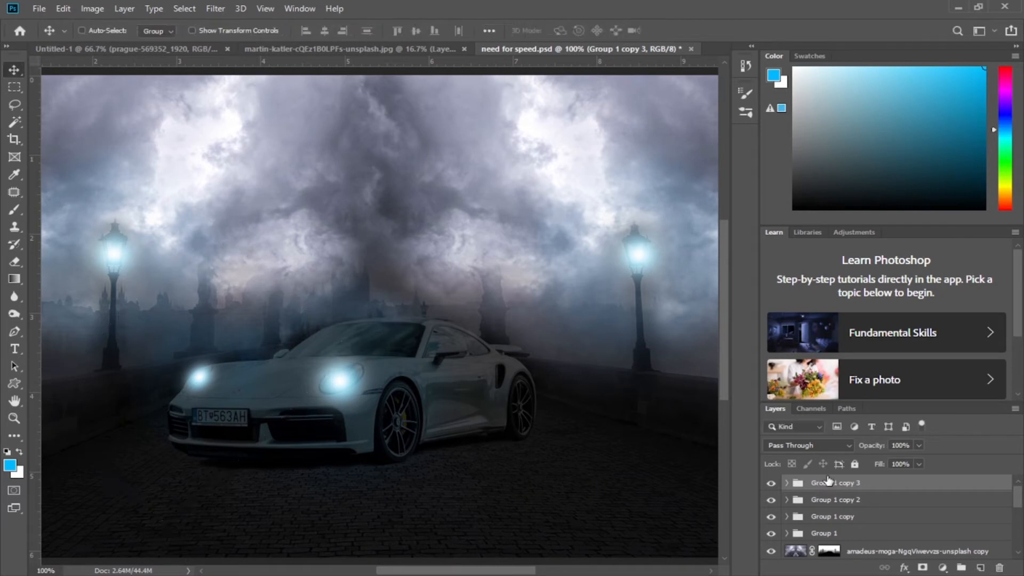
Step: Nudge the glow on the car's right headlight slightly upward
click(835, 500)
key(Up)
key(Up)
key(Up)
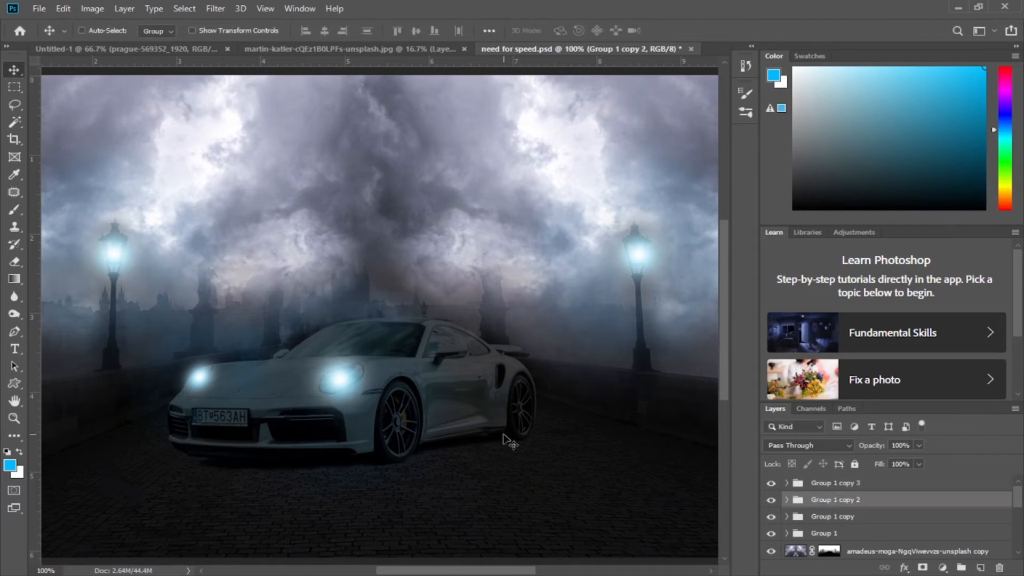
key(ctrl+minus)
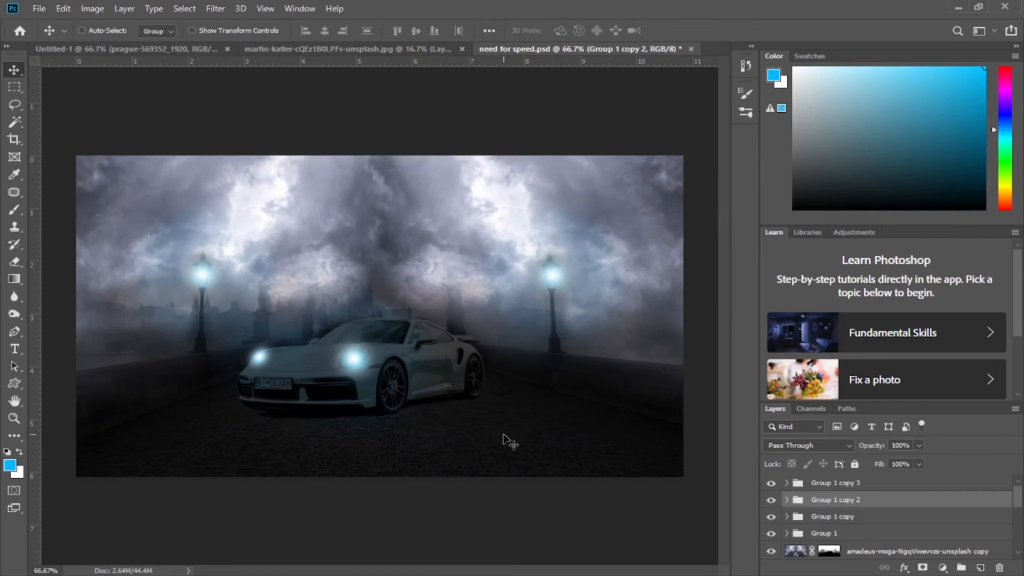
Step: Identify the car layer by toggling its visibility and add a clipped Exposure adjustment directly above it
click(879, 486)
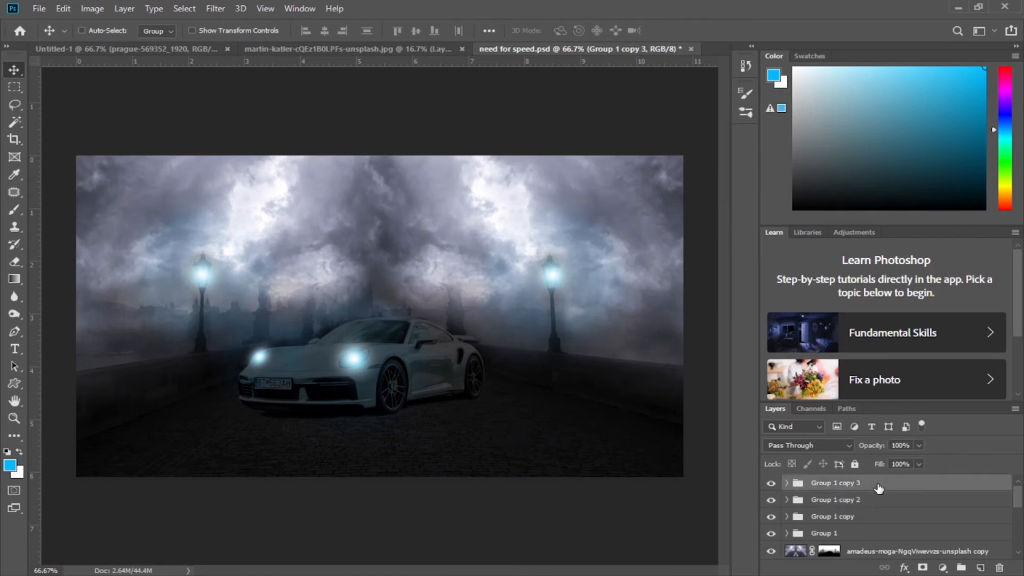
scroll(951, 516, down, 5)
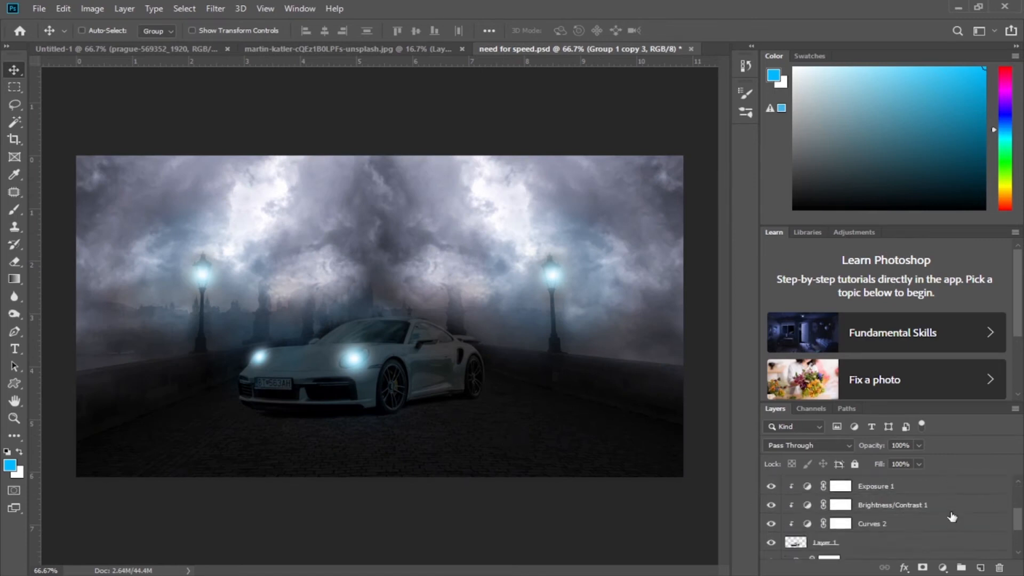
click(771, 542)
click(771, 543)
click(770, 542)
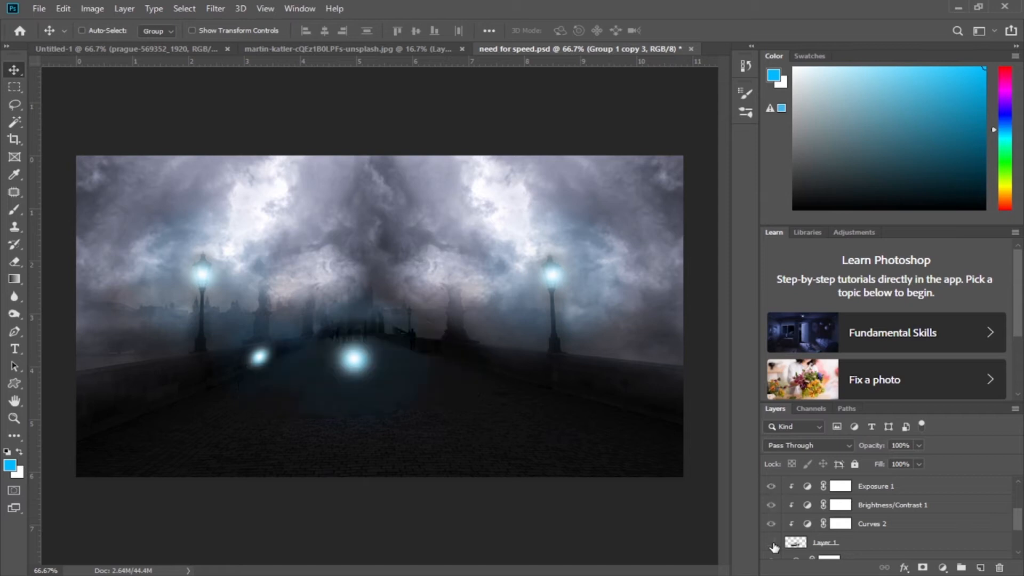
click(771, 543)
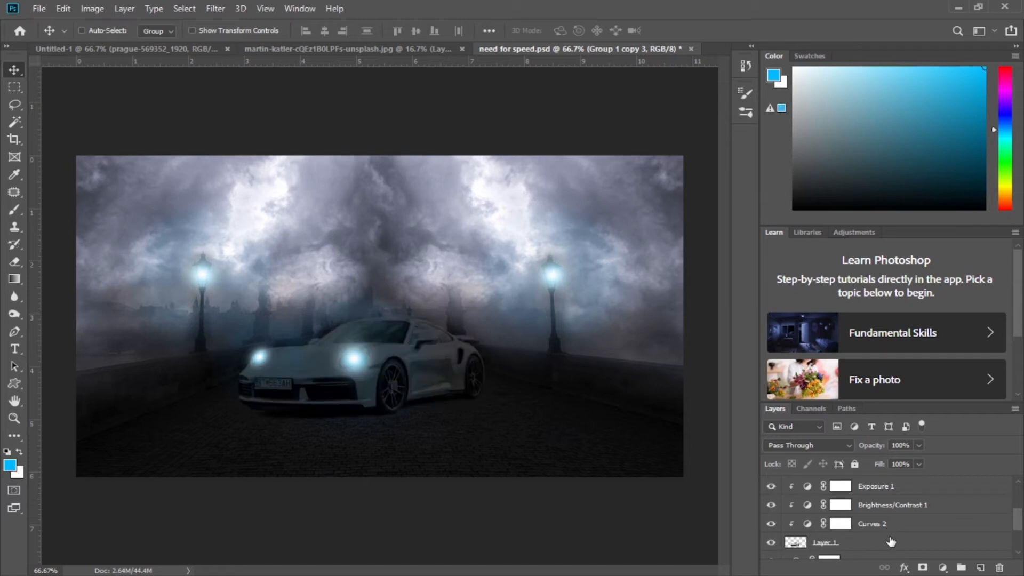
click(890, 542)
click(942, 567)
click(934, 411)
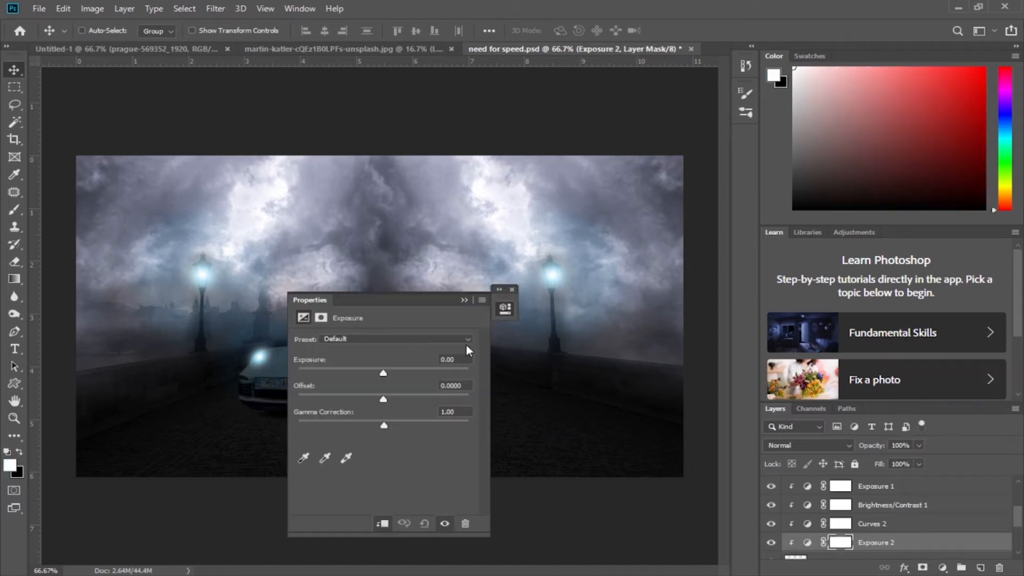
drag(423, 301, 626, 284)
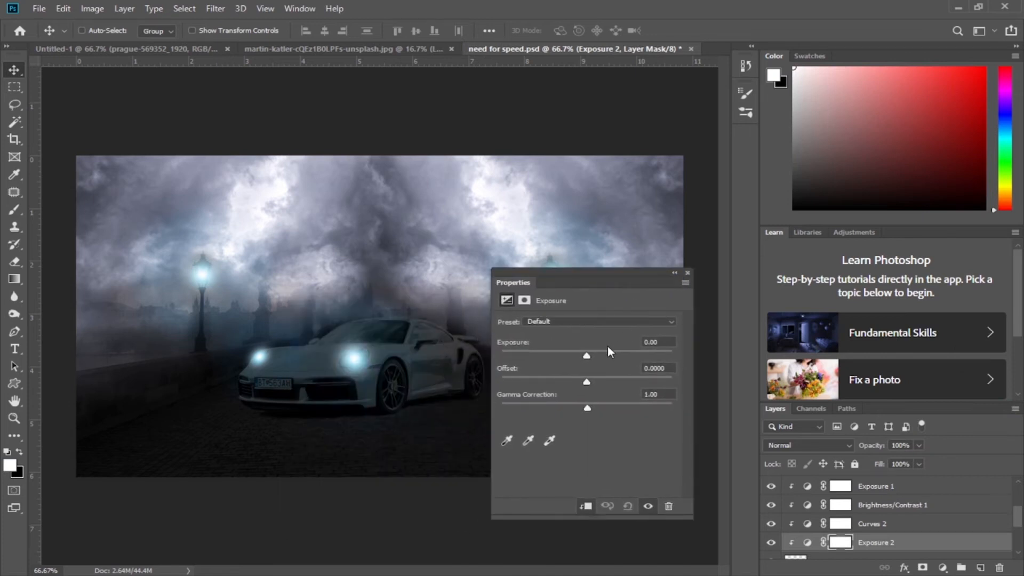
Step: Set the new Exposure adjustment to +0.89 and hide the car's Curves 2 adjustment
drag(586, 355, 597, 355)
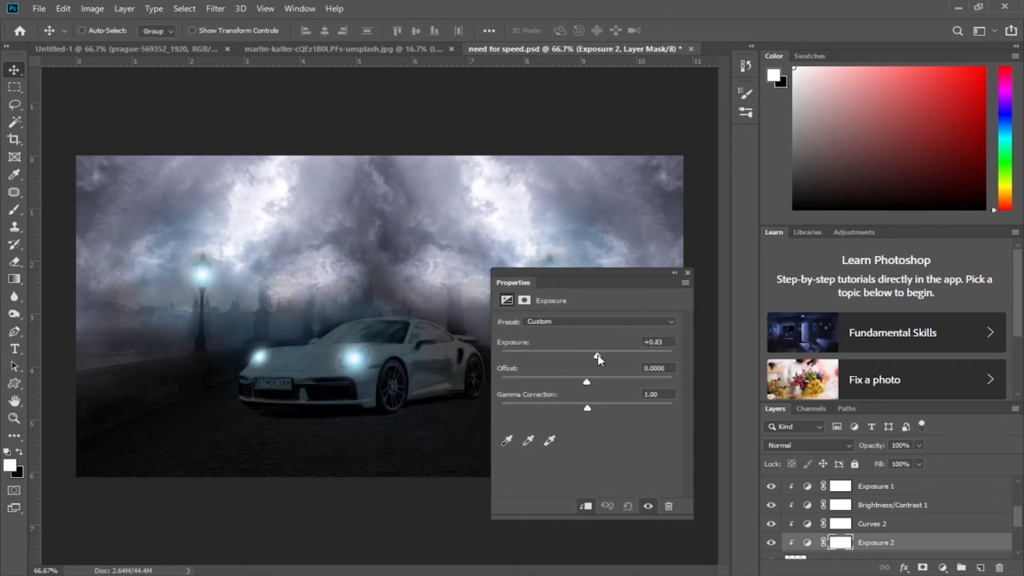
click(771, 525)
drag(596, 355, 599, 356)
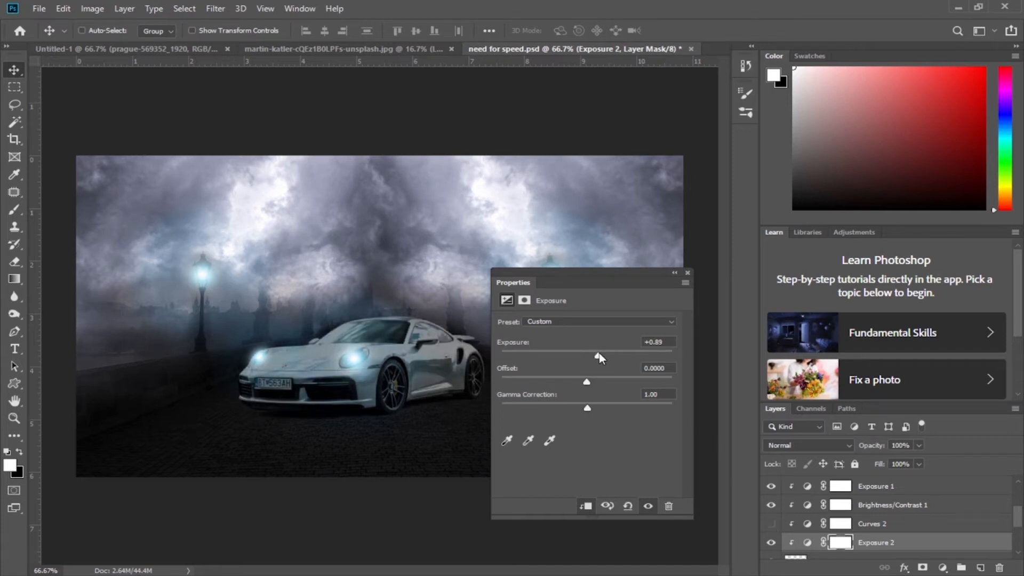
click(674, 274)
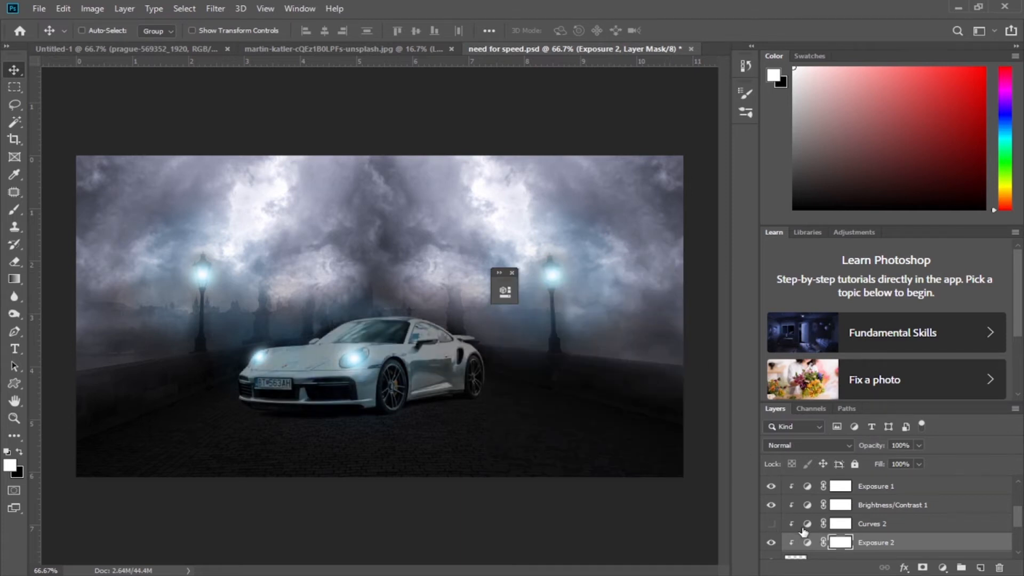
click(873, 546)
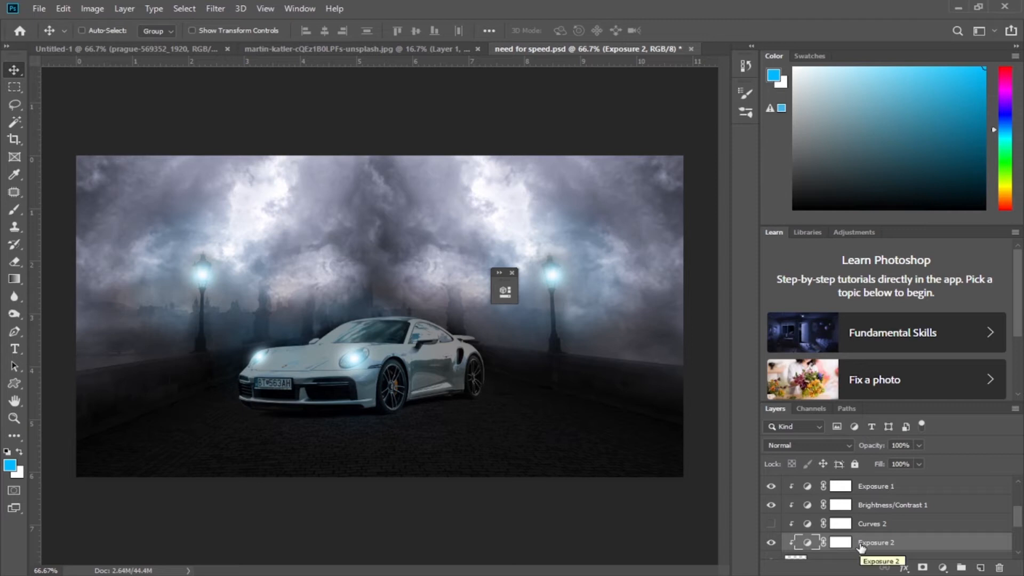
Step: Invert the Exposure 2 layer mask to black to hide the adjustment's brightening on the car
click(512, 272)
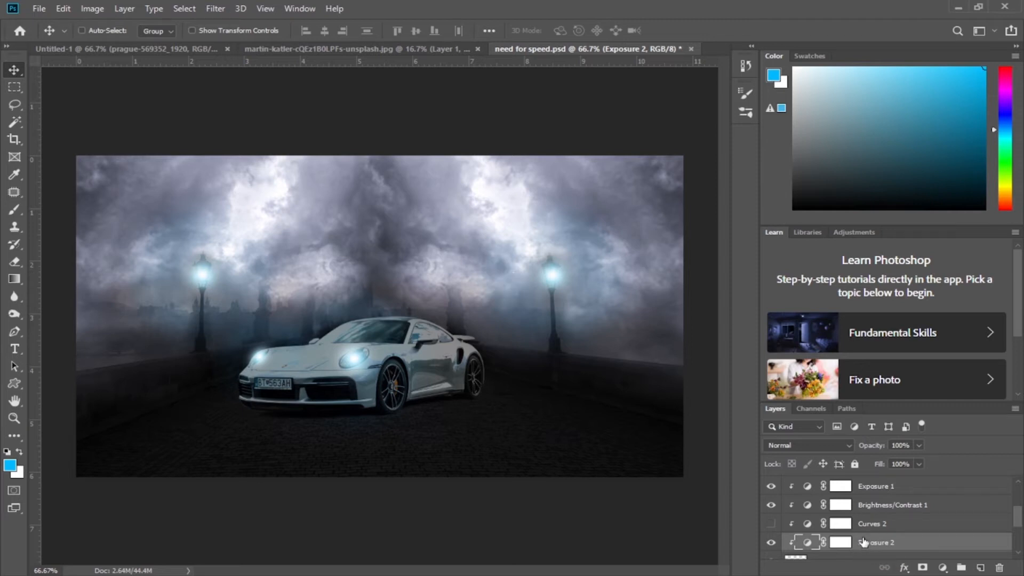
click(840, 542)
key(ctrl+i)
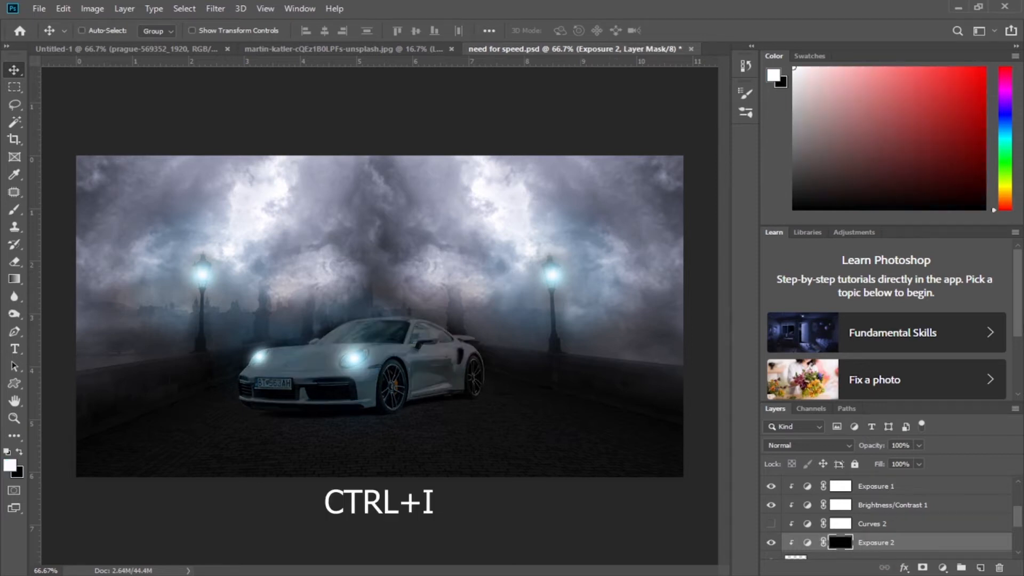
Step: Paint white on the Exposure 2 mask along the car's outer edges with a soft 36 px brush
key(ctrl+plus)
key(b)
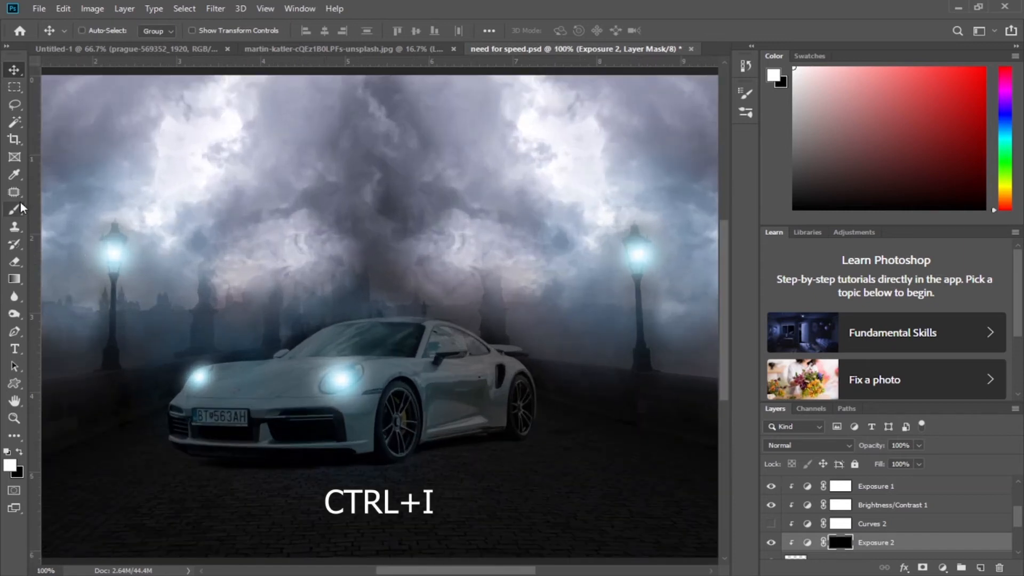
right_click(440, 265)
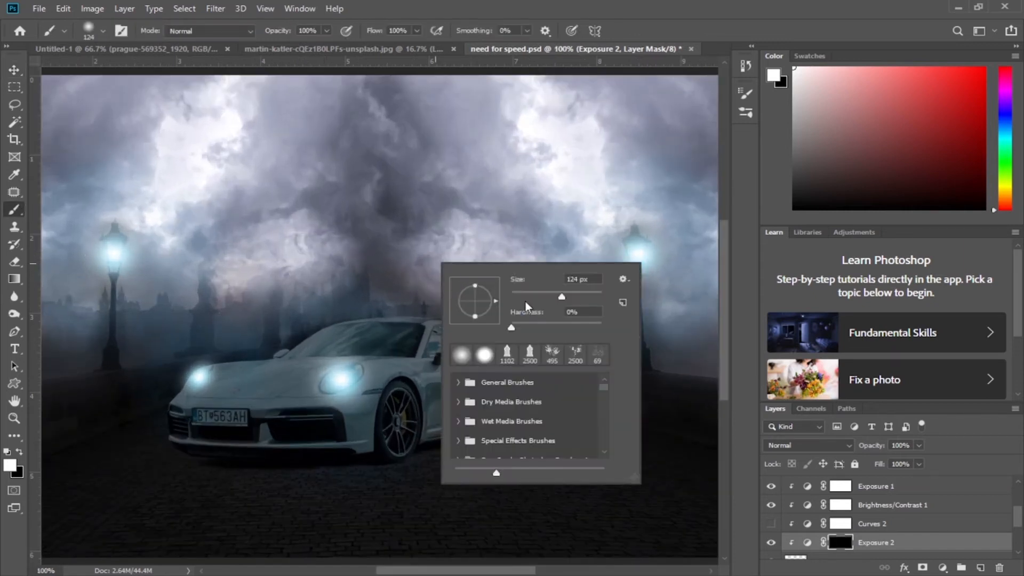
key(Return)
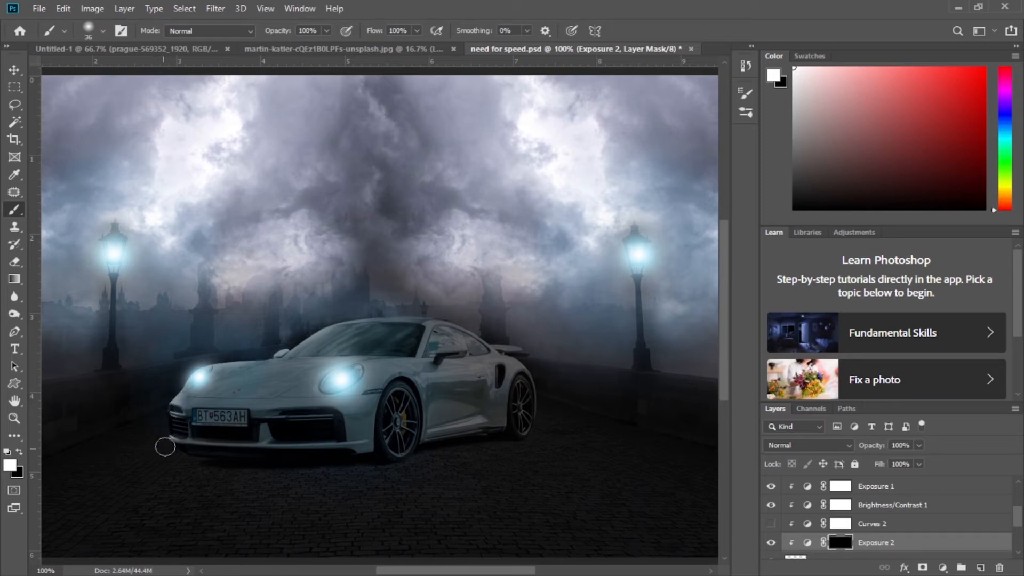
drag(176, 410, 164, 440)
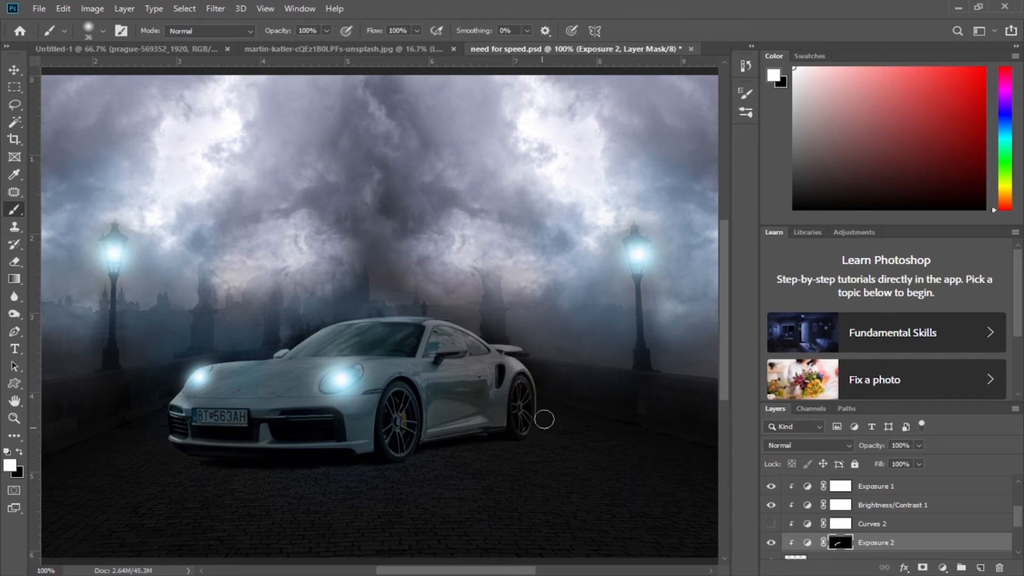
Step: Add a clipped Hue/Saturation adjustment above Exposure 2 with Colorize on, hue 201 and saturation raised above 25
click(940, 565)
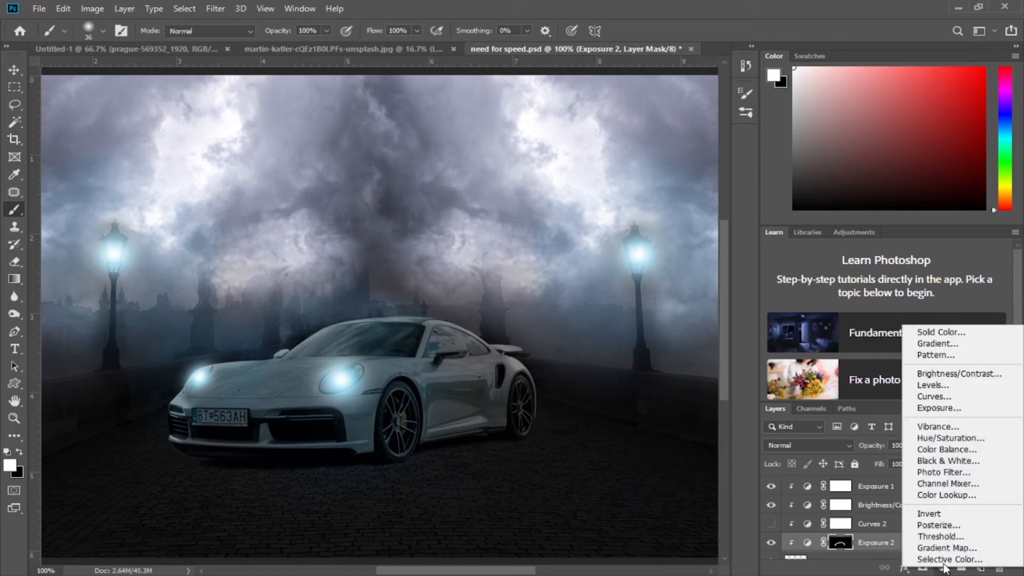
click(858, 421)
drag(587, 255, 631, 239)
click(573, 404)
drag(501, 335, 595, 335)
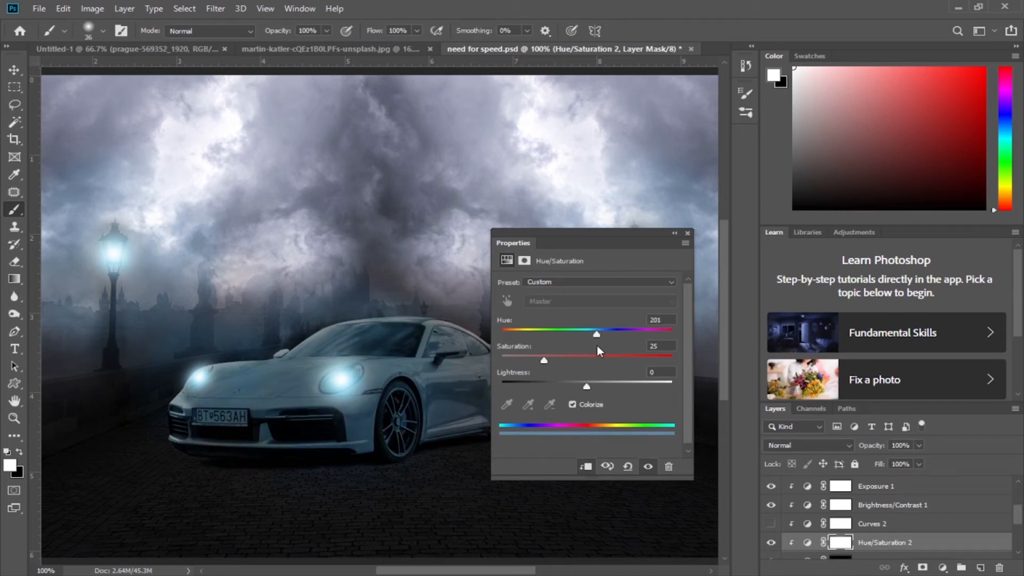
drag(553, 367, 566, 367)
click(674, 233)
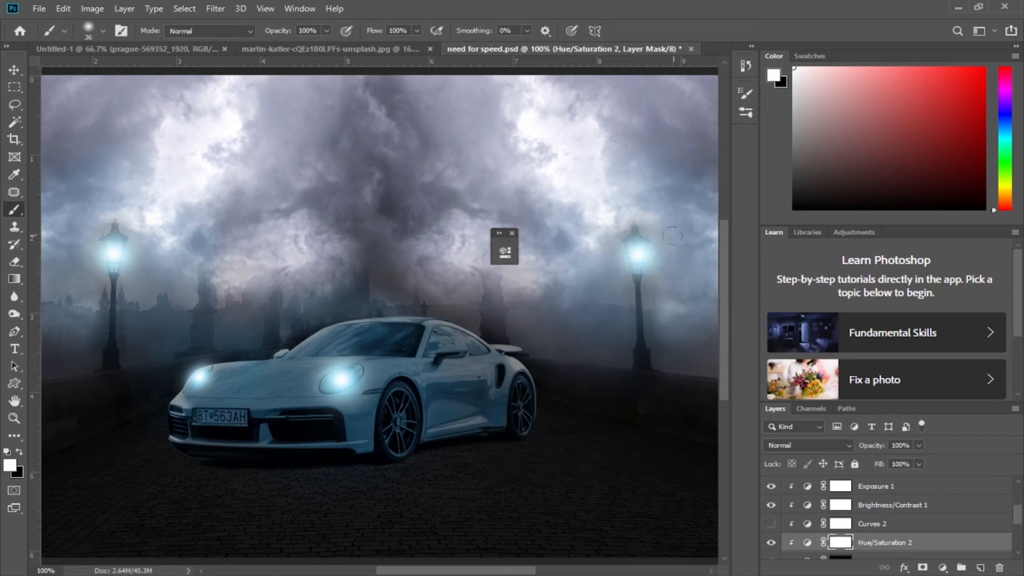
Step: Invert the Hue/Saturation 2 mask and paint the blue tint back along the car's edges, reducing the brush to 26% opacity and 17% flow
key(ctrl+i)
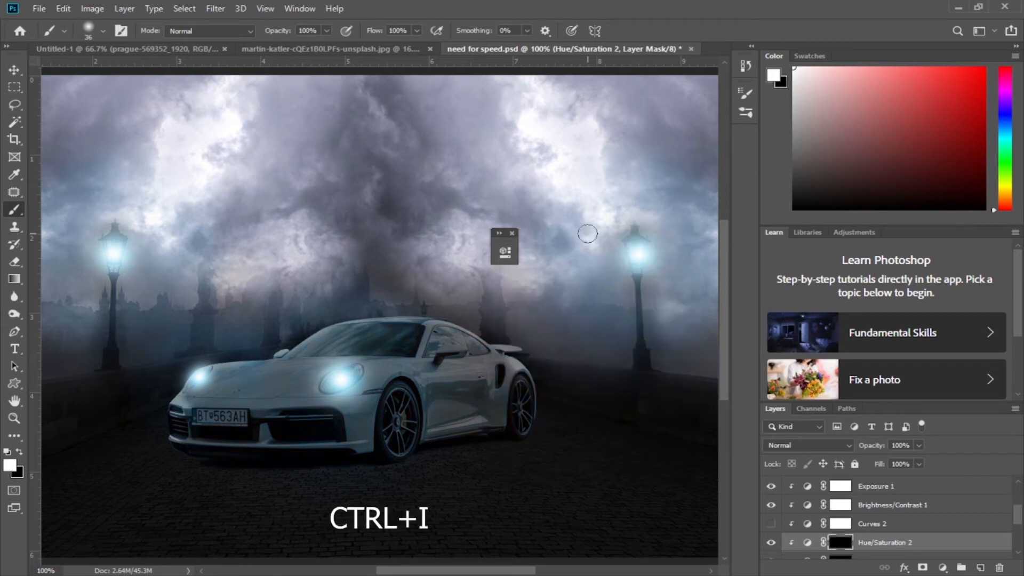
click(513, 233)
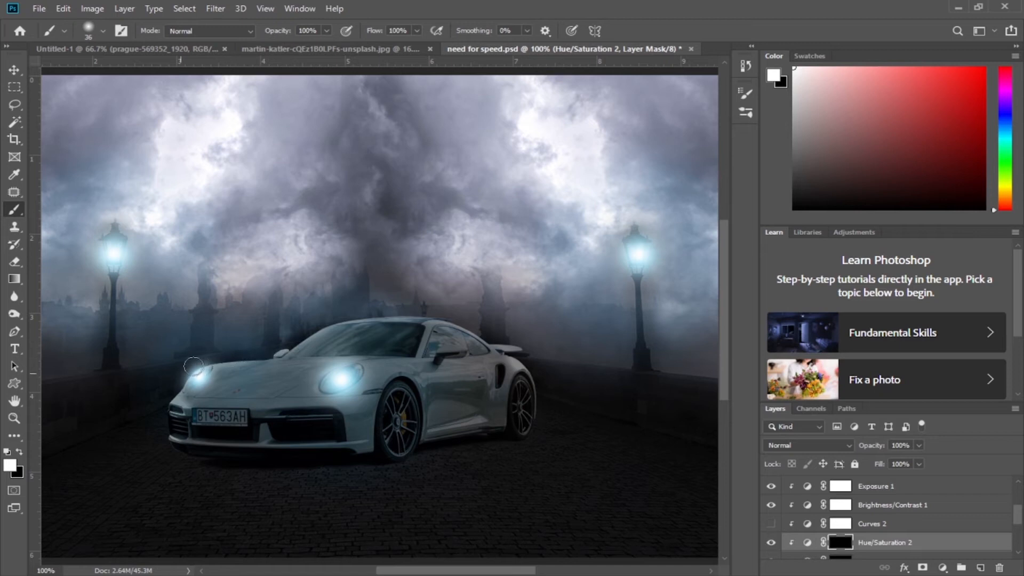
mouse_move(162, 407)
mouse_down()
mouse_move(161, 454)
mouse_move(175, 447)
mouse_up()
drag(285, 31, 229, 46)
drag(376, 33, 315, 50)
key(ctrl+minus)
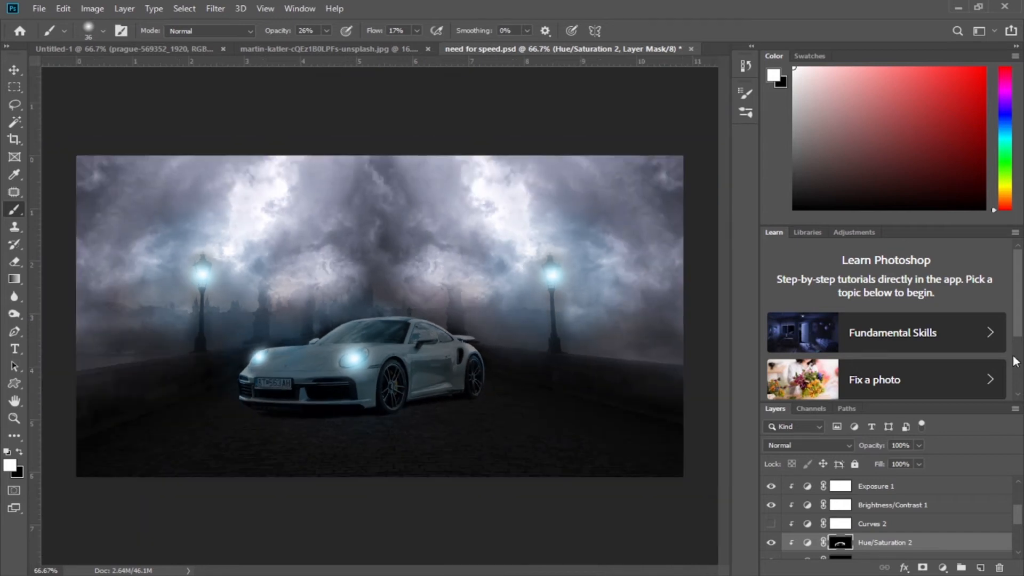
Step: Delete the car's hidden Curves 2 adjustment layer
click(771, 525)
click(868, 525)
key(Delete)
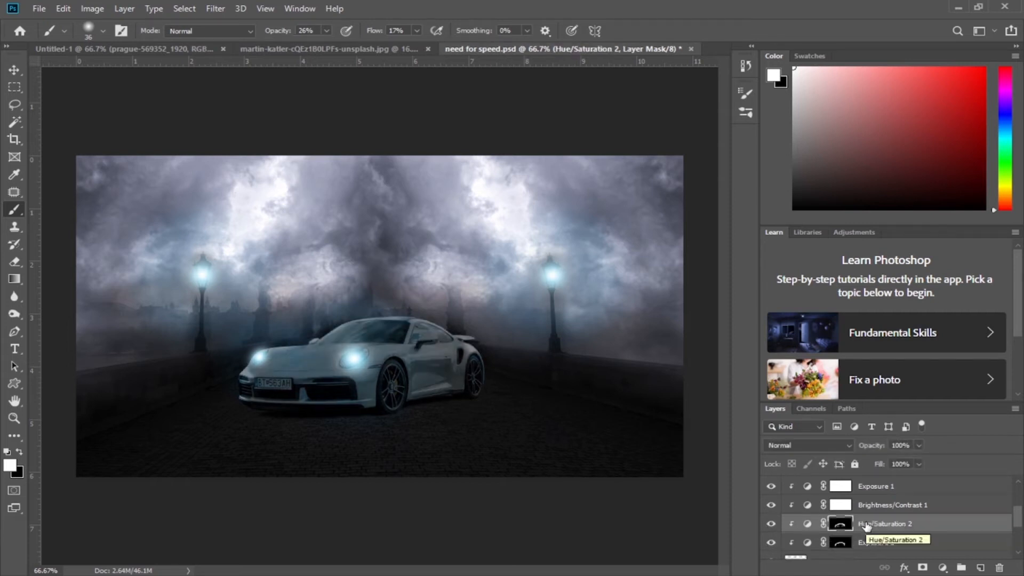
Step: Create a new layer above all the glow groups and paint the whole ground blue with a soft 275 px brush
scroll(866, 527, up, 5)
click(876, 486)
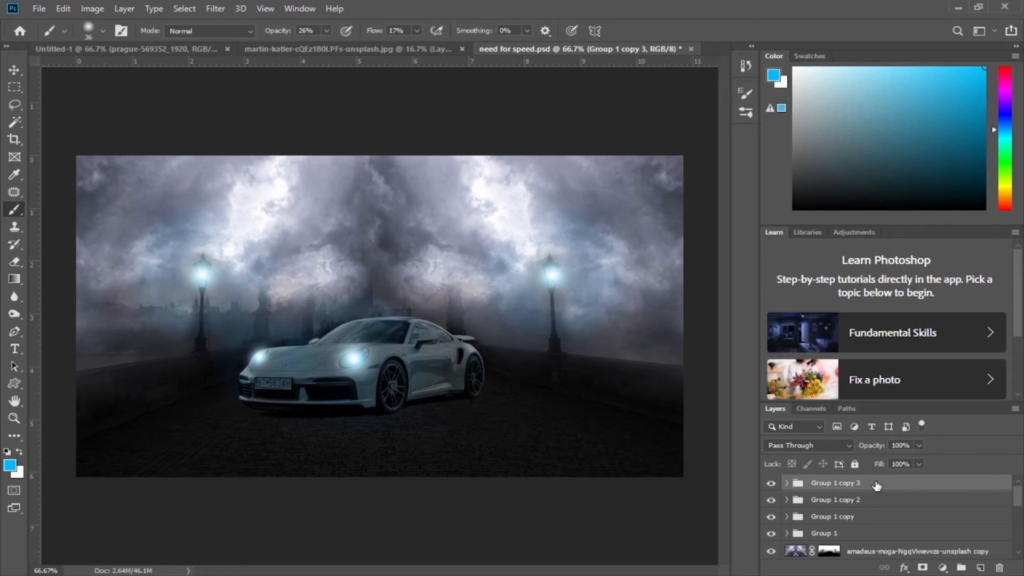
click(982, 569)
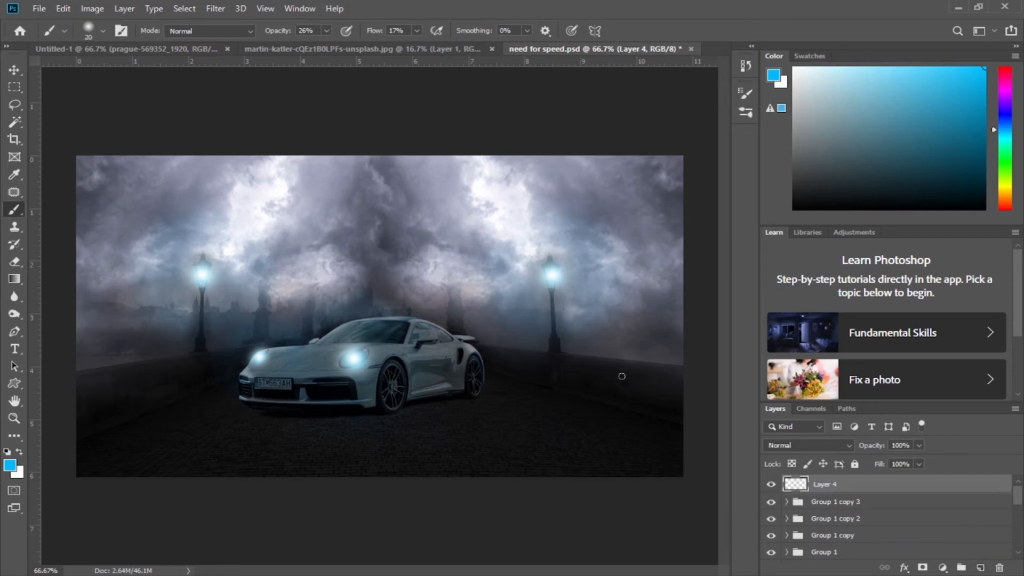
right_click(364, 216)
click(511, 250)
mouse_move(188, 443)
mouse_down()
mouse_move(194, 467)
mouse_move(545, 500)
mouse_move(619, 464)
mouse_move(363, 470)
mouse_move(537, 446)
mouse_move(491, 442)
mouse_move(566, 432)
mouse_move(530, 407)
mouse_move(645, 410)
mouse_move(617, 421)
mouse_move(624, 414)
mouse_move(515, 400)
mouse_move(457, 467)
mouse_move(179, 467)
mouse_move(150, 435)
mouse_move(151, 421)
mouse_move(85, 425)
mouse_move(124, 409)
mouse_move(190, 406)
mouse_move(196, 395)
mouse_move(118, 421)
mouse_move(129, 409)
mouse_move(182, 467)
mouse_move(334, 466)
mouse_move(562, 439)
mouse_move(664, 392)
mouse_move(571, 408)
mouse_move(435, 454)
mouse_move(279, 464)
mouse_move(191, 425)
mouse_move(183, 393)
mouse_move(195, 391)
mouse_move(117, 405)
mouse_move(41, 472)
mouse_up()
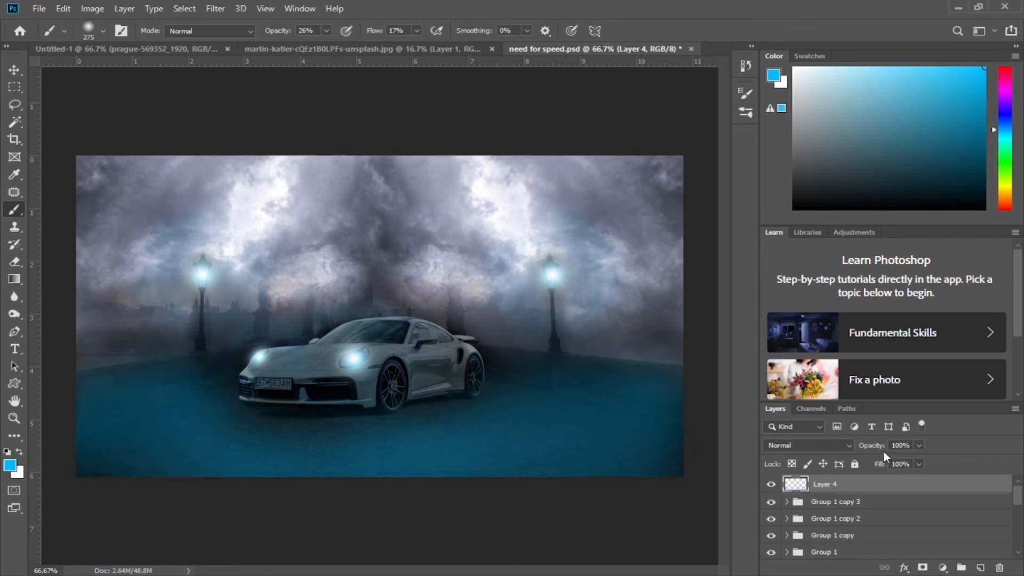
Step: Set the blend mode of the blue ground layer to Overlay
click(806, 445)
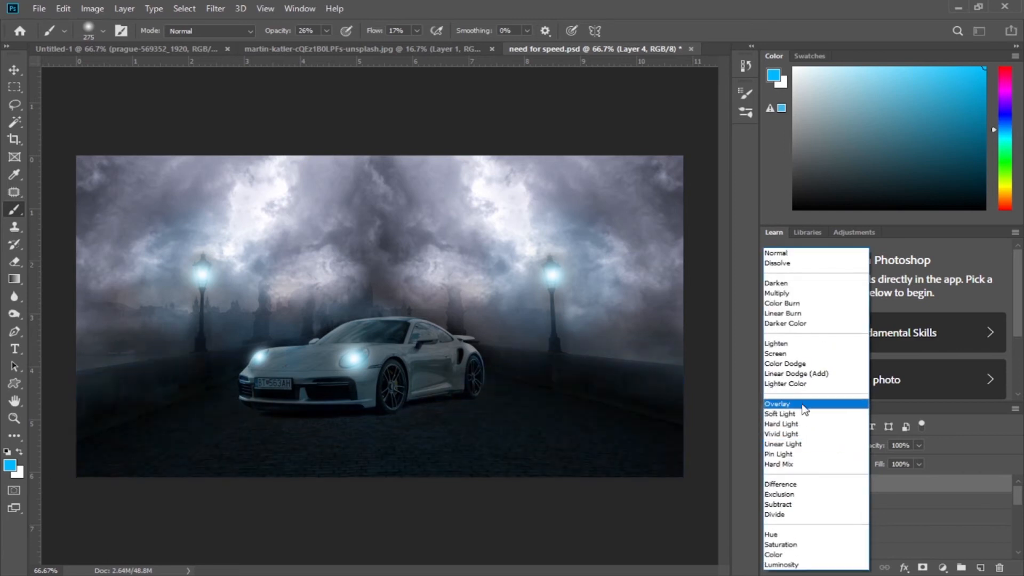
click(803, 404)
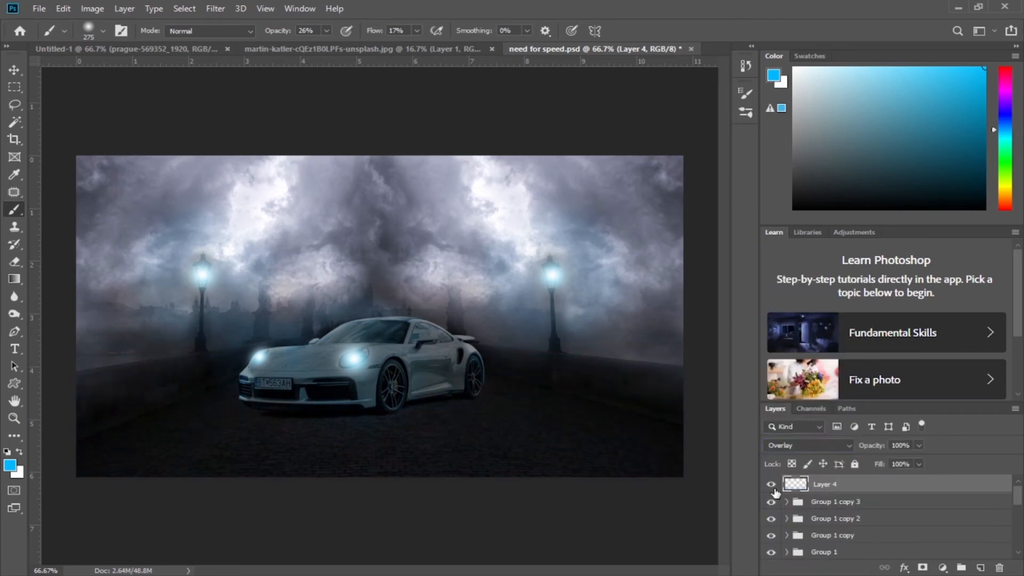
click(10, 72)
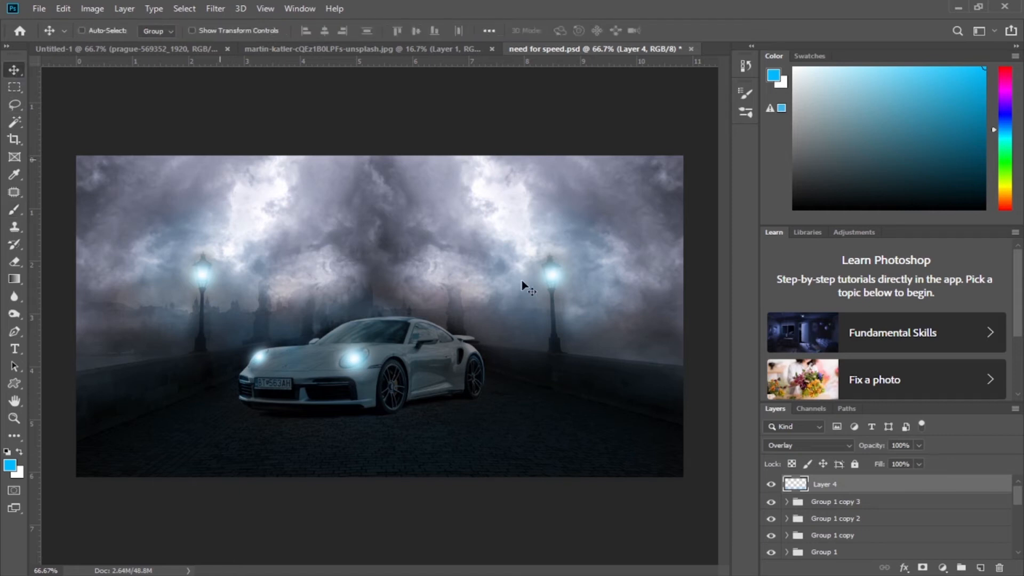
Step: On a new Overlay layer, paint both bright cloud openings blue with a 369 px brush at 100% opacity and flow
click(980, 567)
click(806, 446)
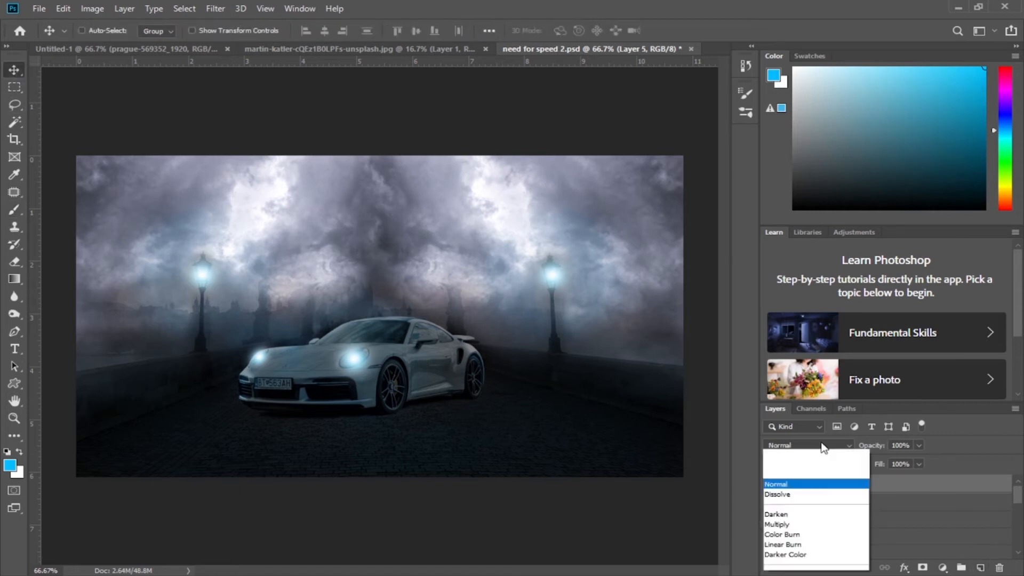
click(779, 404)
click(11, 208)
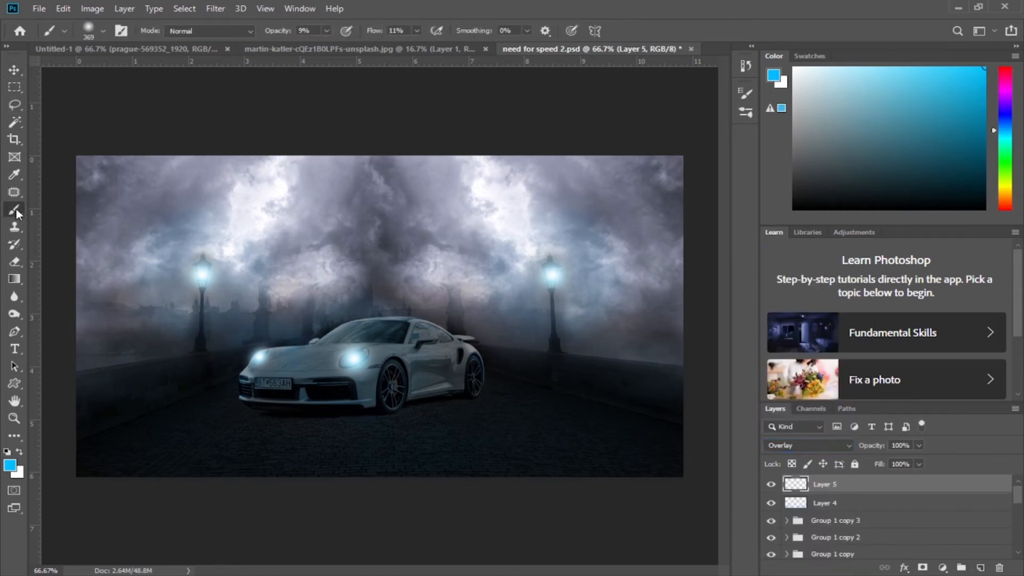
drag(376, 32, 487, 36)
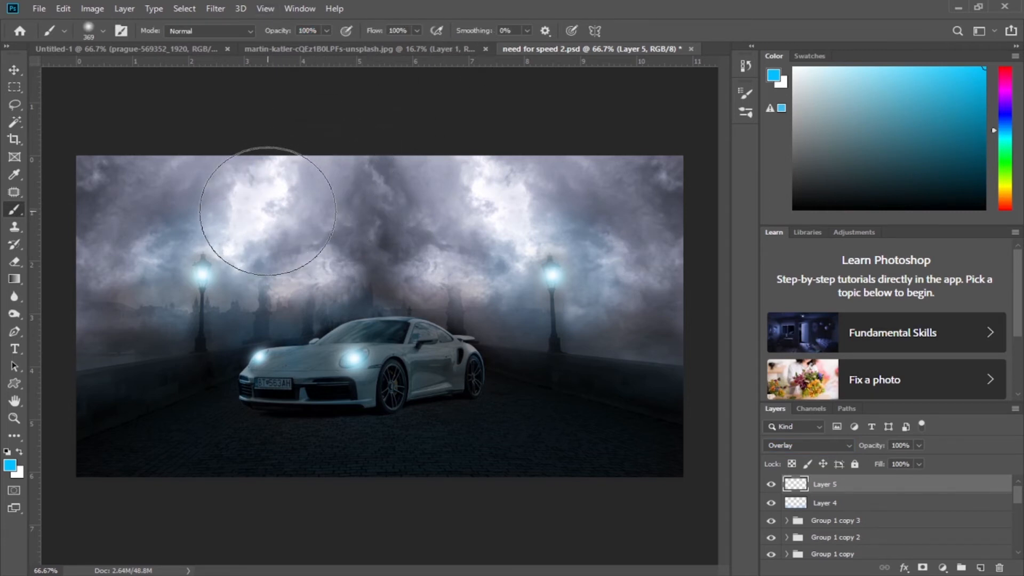
mouse_move(259, 186)
mouse_down()
mouse_move(263, 201)
mouse_move(320, 210)
mouse_up()
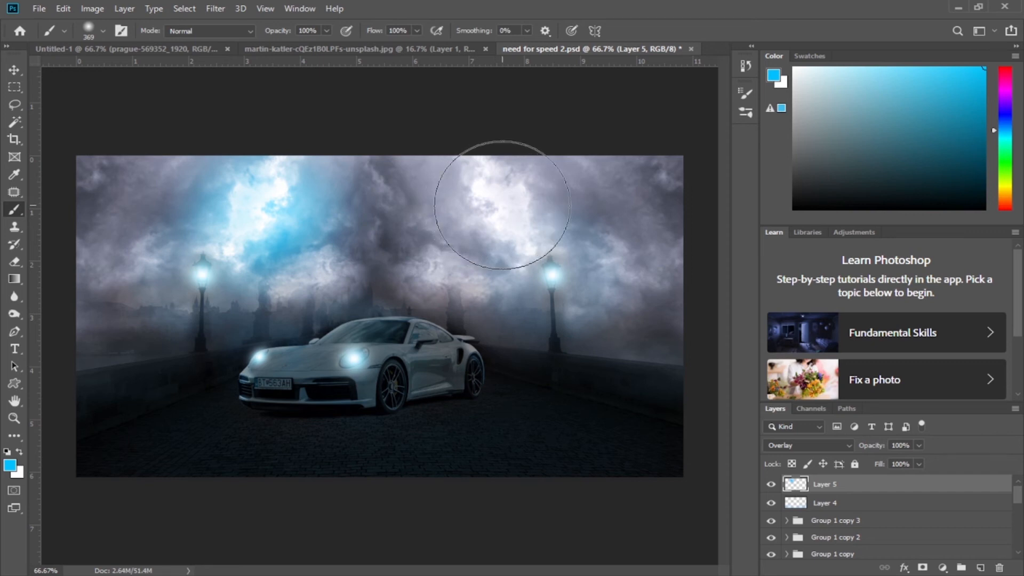
drag(505, 184, 499, 184)
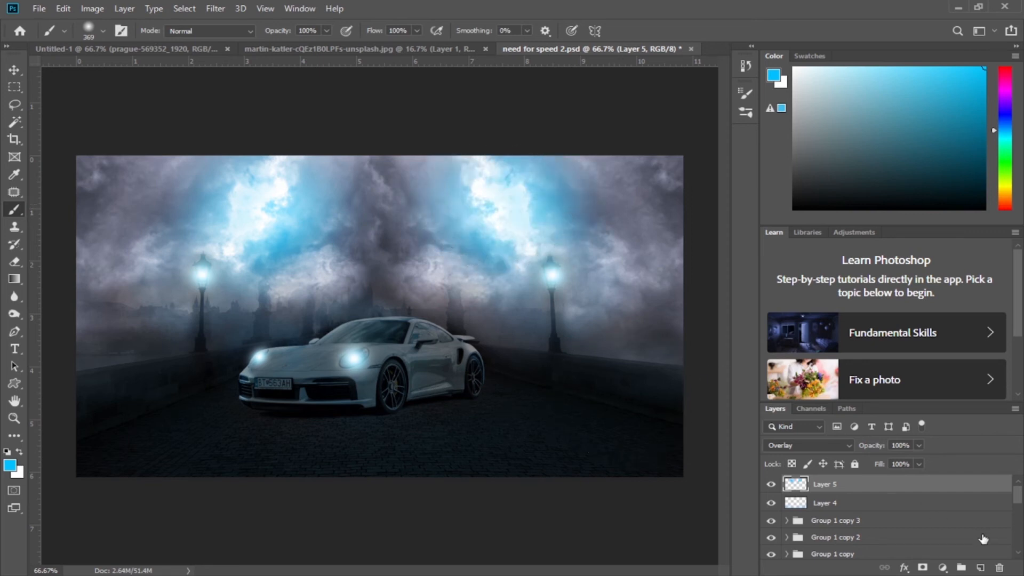
Step: On another new layer, tint the outer and central clouds faintly blue with the brush at 9% opacity and 11% flow
click(979, 567)
key(3)
key(5)
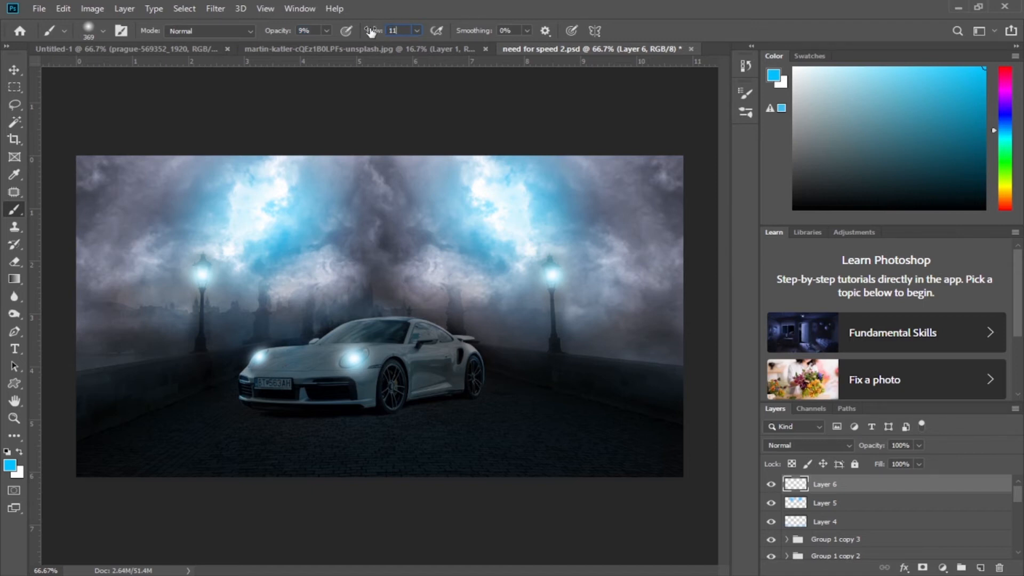
key(Return)
mouse_move(91, 226)
mouse_down()
mouse_move(53, 316)
mouse_move(65, 330)
mouse_move(85, 326)
mouse_move(67, 280)
mouse_move(104, 208)
mouse_move(88, 261)
mouse_up()
mouse_move(634, 212)
mouse_down()
mouse_move(677, 282)
mouse_move(637, 195)
mouse_move(647, 275)
mouse_move(652, 225)
mouse_move(672, 266)
mouse_up()
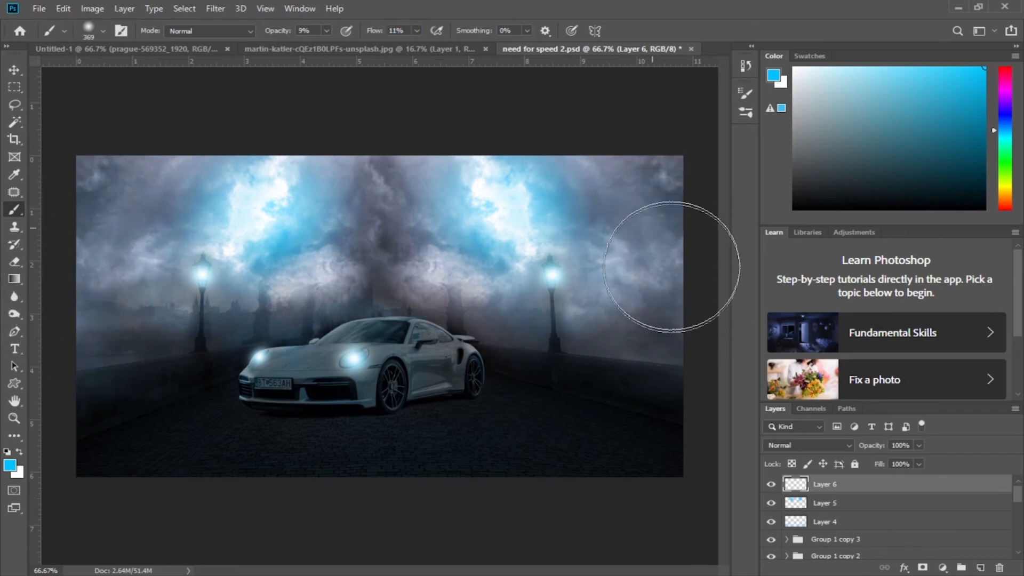
mouse_move(399, 161)
mouse_down()
mouse_move(390, 261)
mouse_move(393, 193)
mouse_move(388, 223)
mouse_move(366, 243)
mouse_move(371, 217)
mouse_move(417, 224)
mouse_move(412, 242)
mouse_move(362, 215)
mouse_move(321, 236)
mouse_move(361, 224)
mouse_move(402, 248)
mouse_move(424, 239)
mouse_move(428, 200)
mouse_move(410, 223)
mouse_up()
Step: Reduce the brush to 168 px, tint the lower clouds above the car, and compare the image with Layer 6 hidden and shown
right_click(520, 227)
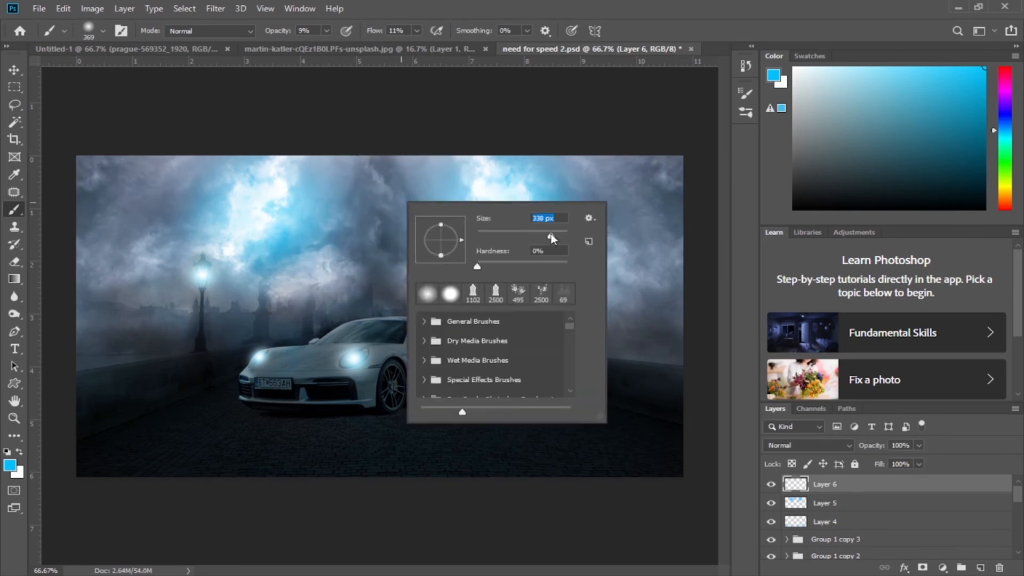
click(346, 279)
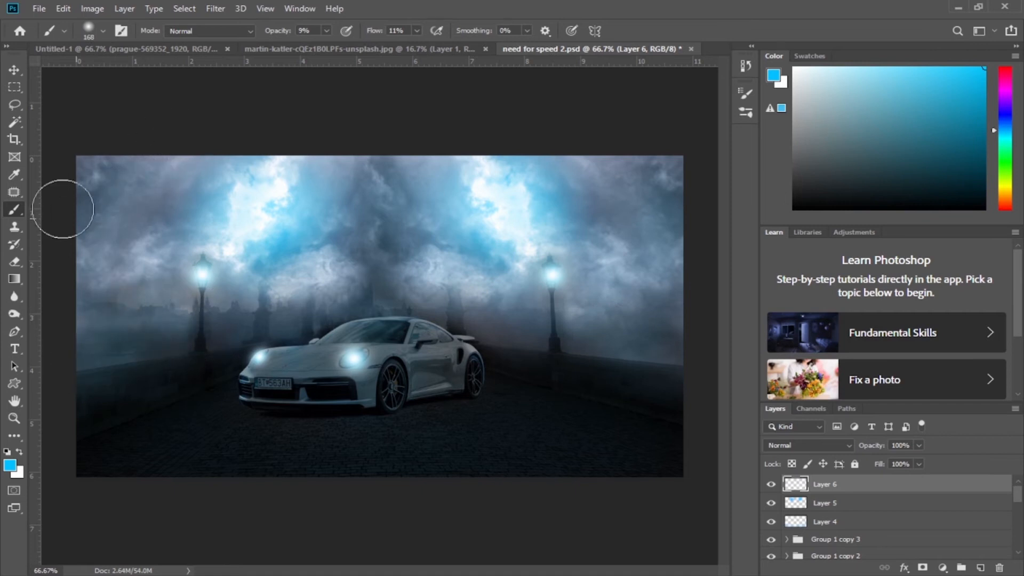
click(770, 485)
click(771, 485)
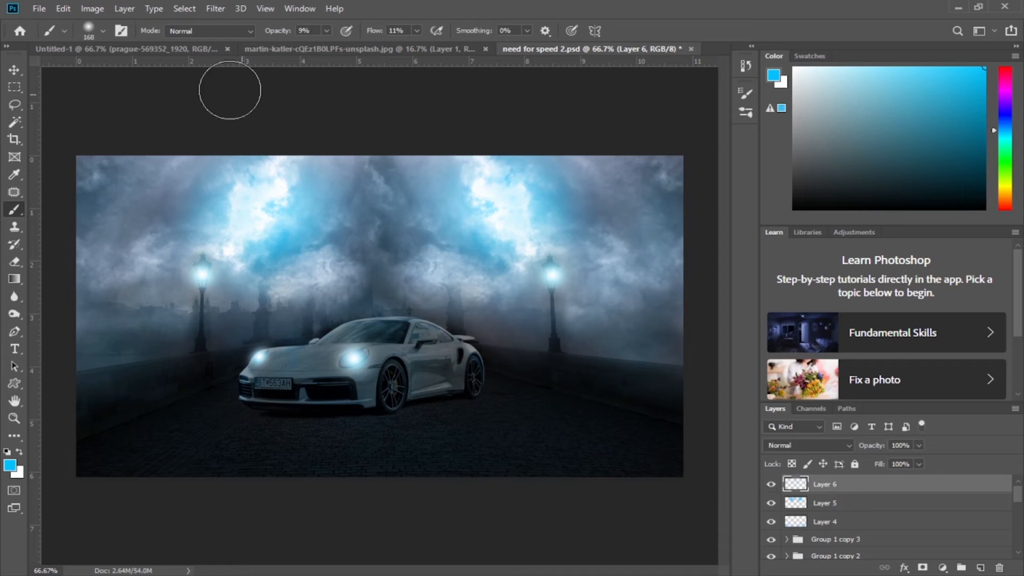
Step: In Untitled-1, hide the woman's original photo layer and bring her cutout layer into need for speed 2.psd, placing it over the car
click(9, 69)
key(ctrl+Tab)
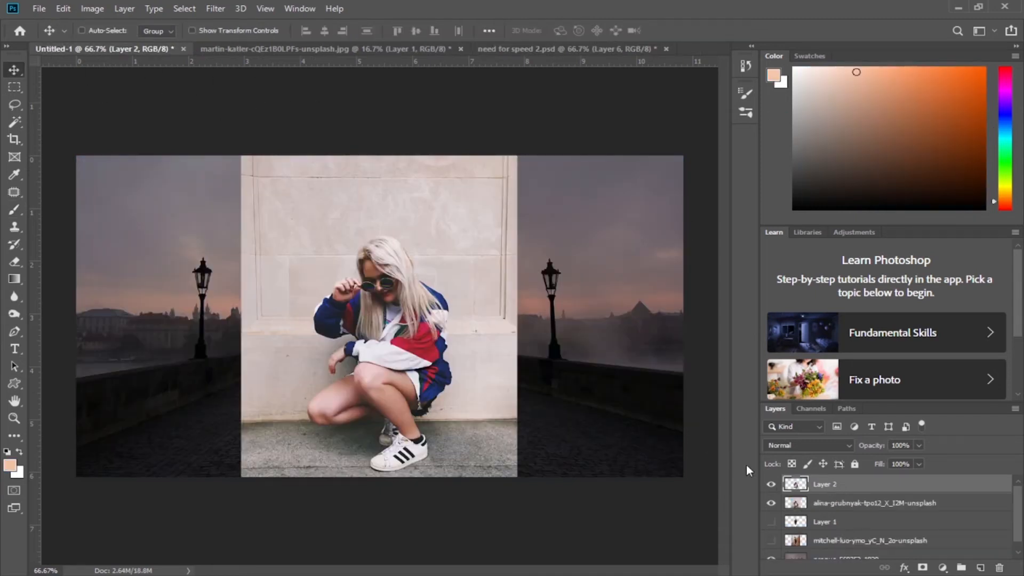
click(770, 502)
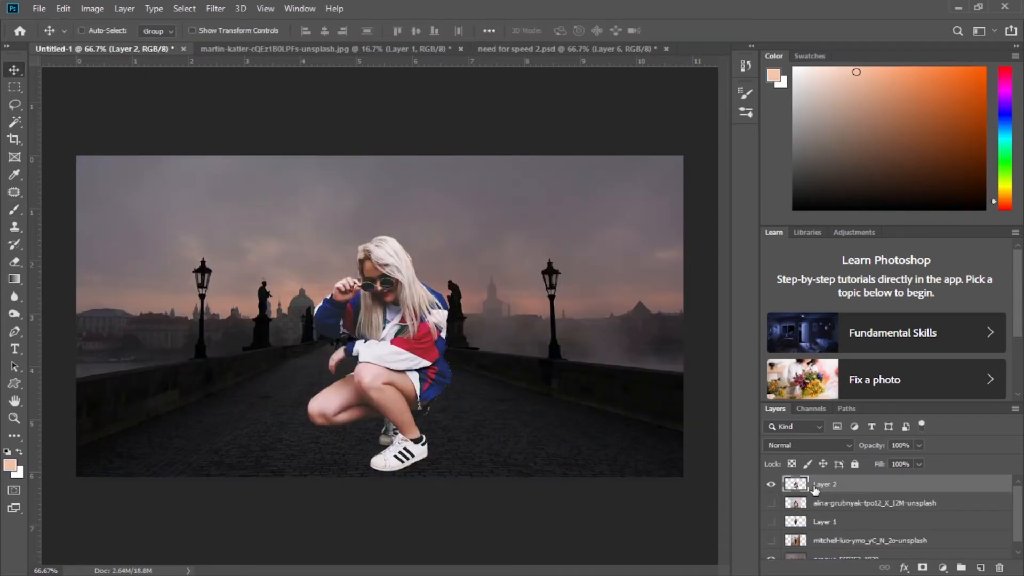
drag(440, 290, 542, 58)
click(542, 48)
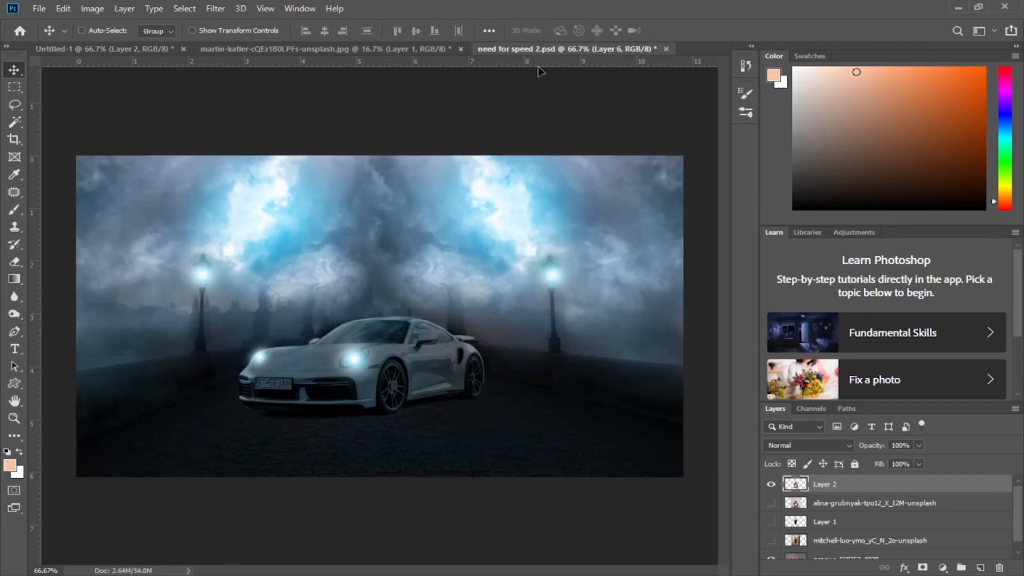
key(ctrl+v)
drag(472, 301, 457, 337)
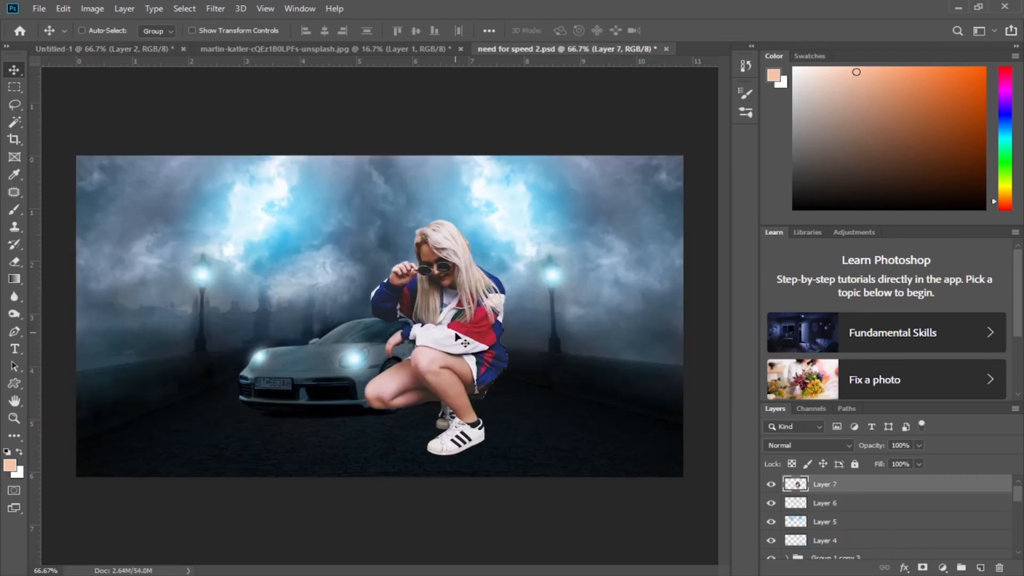
Step: Scale the crouching woman down to match the car and position her in front of its side near the front wheel
key(ctrl+t)
drag(515, 218, 454, 308)
mouse_move(424, 356)
mouse_down()
mouse_move(426, 373)
mouse_move(430, 359)
mouse_up()
drag(466, 296, 442, 344)
click(682, 31)
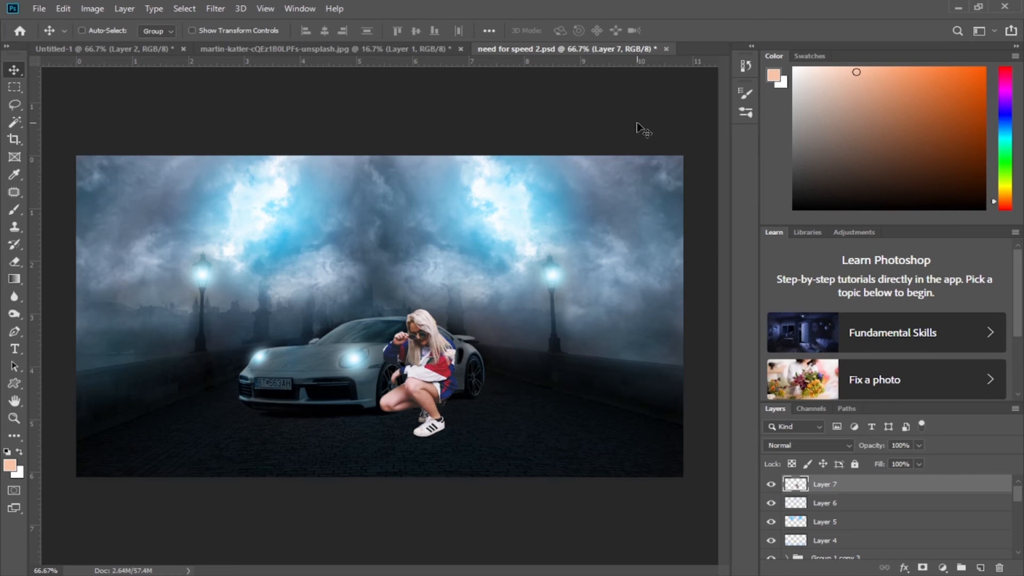
Step: Add a Hue/Saturation adjustment clipped to the crouching woman's layer and set its saturation to -30
key(ctrl+plus)
drag(459, 386, 459, 385)
key(ctrl+plus)
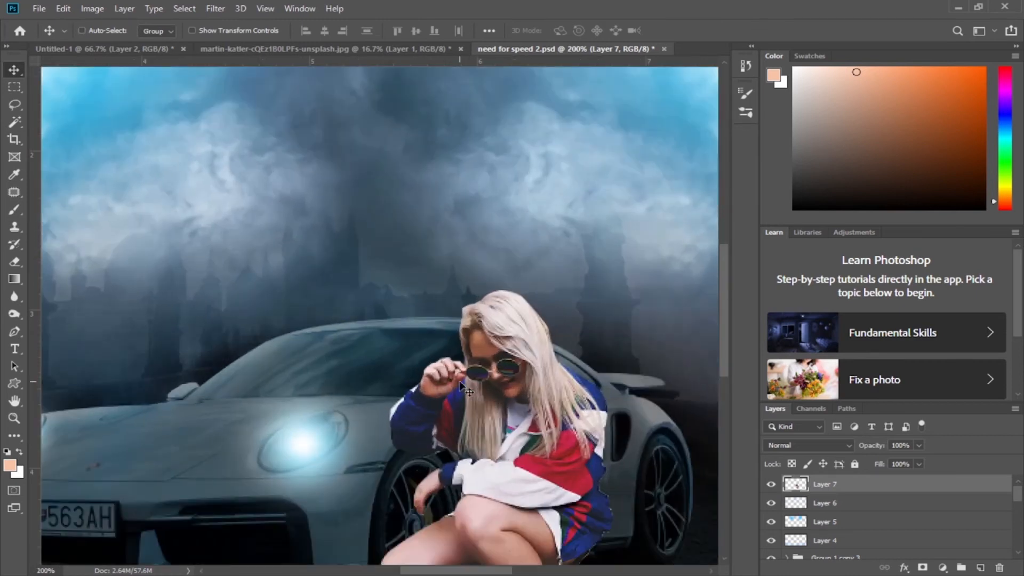
key(ctrl+minus)
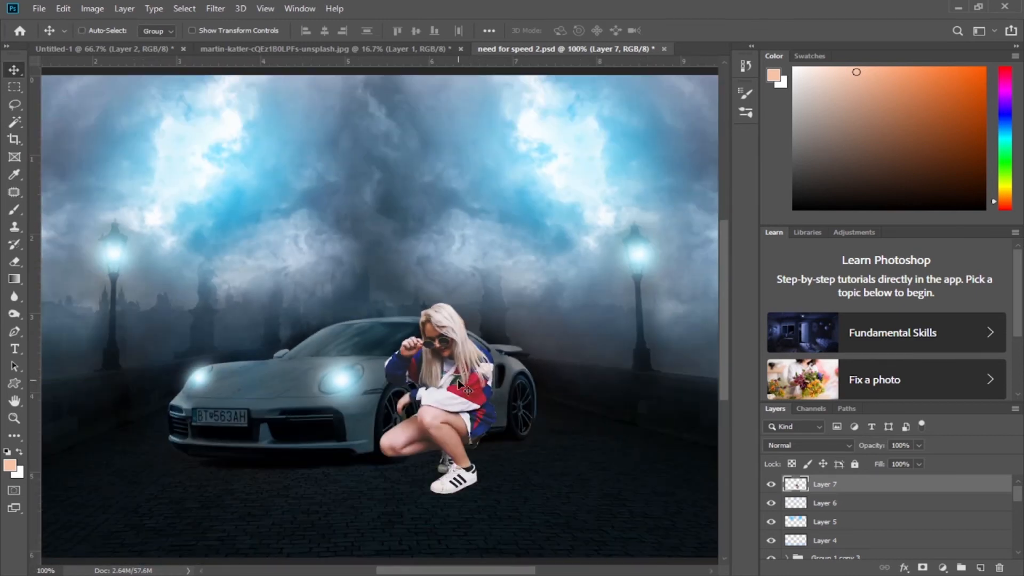
click(942, 567)
click(928, 429)
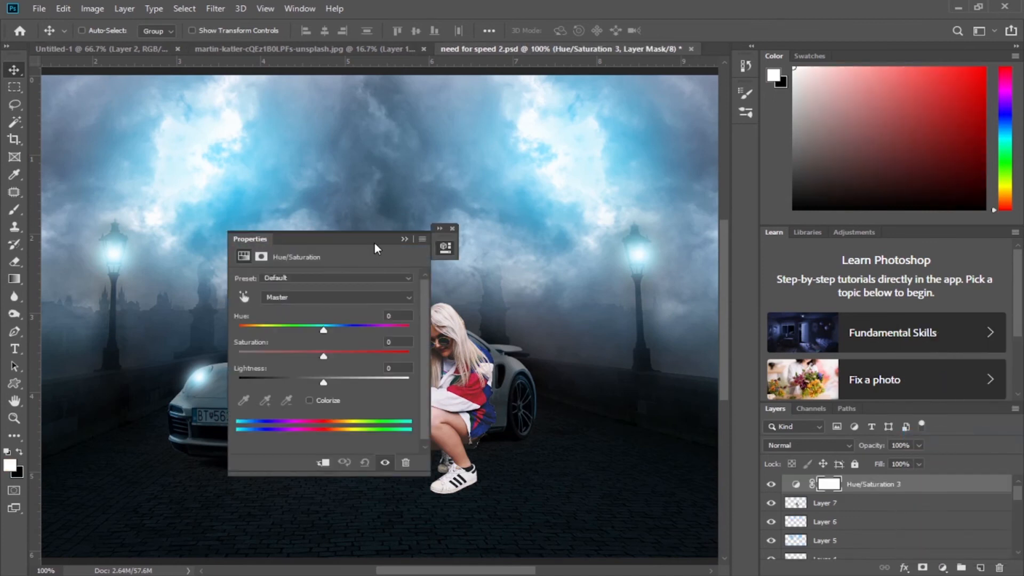
drag(373, 239, 321, 235)
drag(256, 352, 245, 354)
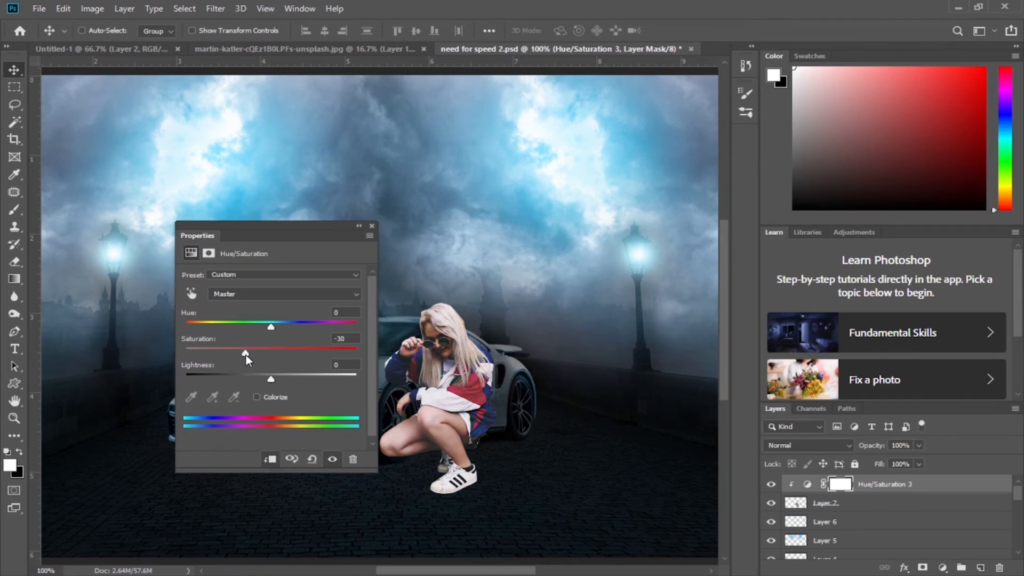
click(359, 226)
Step: Add an Exposure adjustment clipped to the woman's layer and lower its exposure to darken her
click(942, 567)
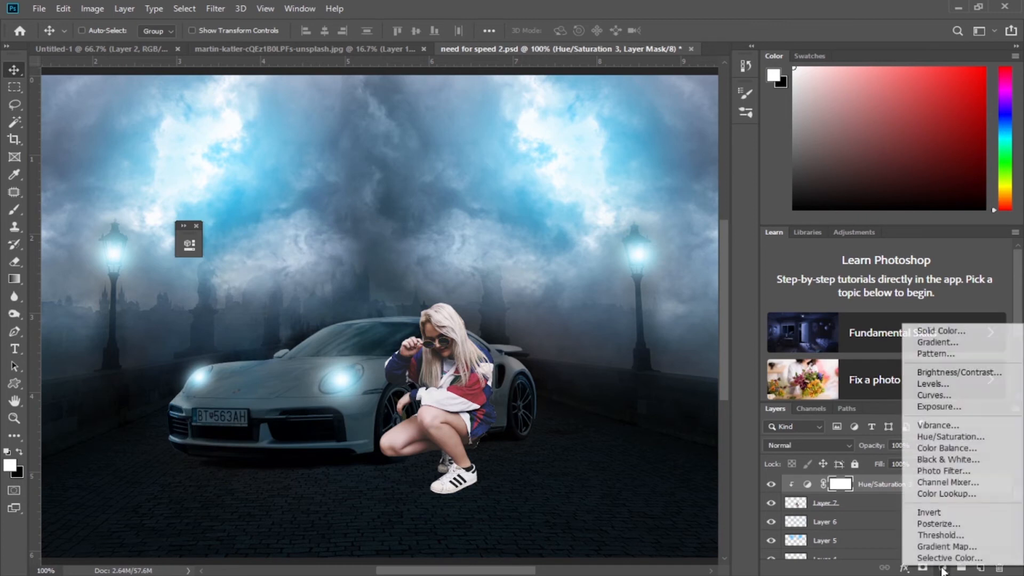
click(943, 408)
drag(342, 241, 271, 236)
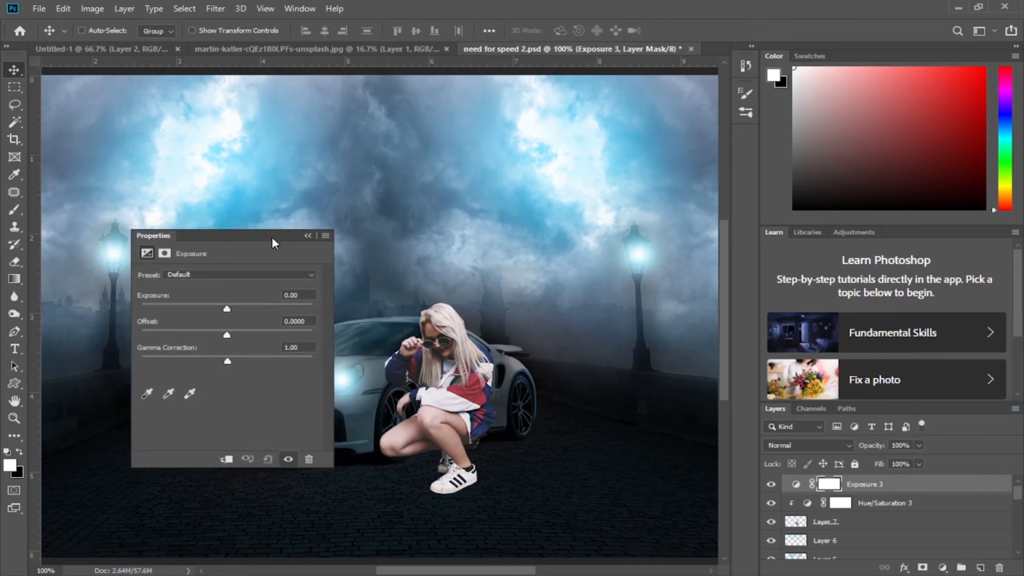
click(232, 462)
mouse_move(214, 311)
mouse_down()
mouse_move(197, 315)
mouse_move(205, 306)
mouse_up()
click(314, 228)
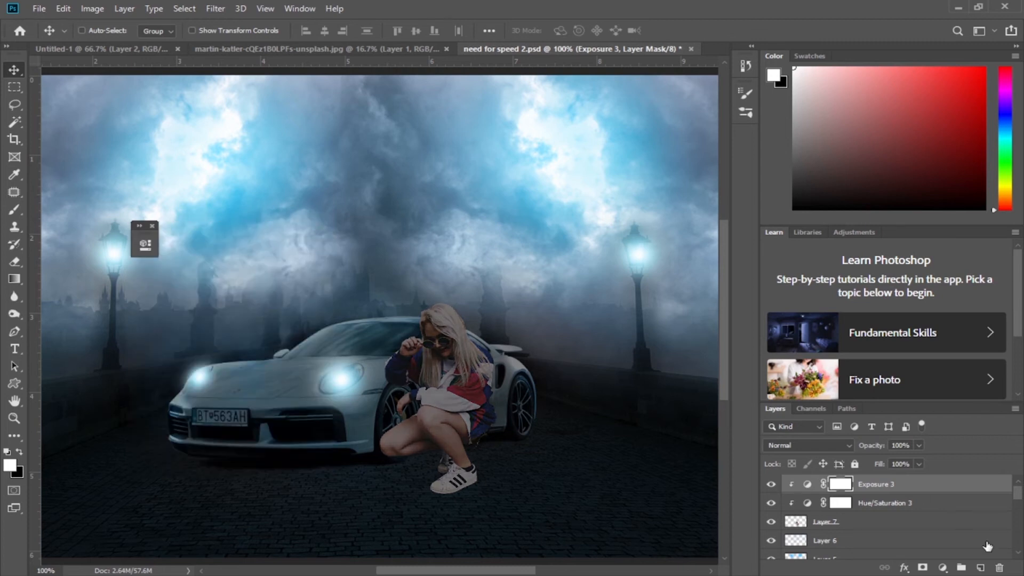
Step: Add a Brightness/Contrast adjustment clipped to the woman's layer and set its brightness to -34
click(941, 567)
click(816, 376)
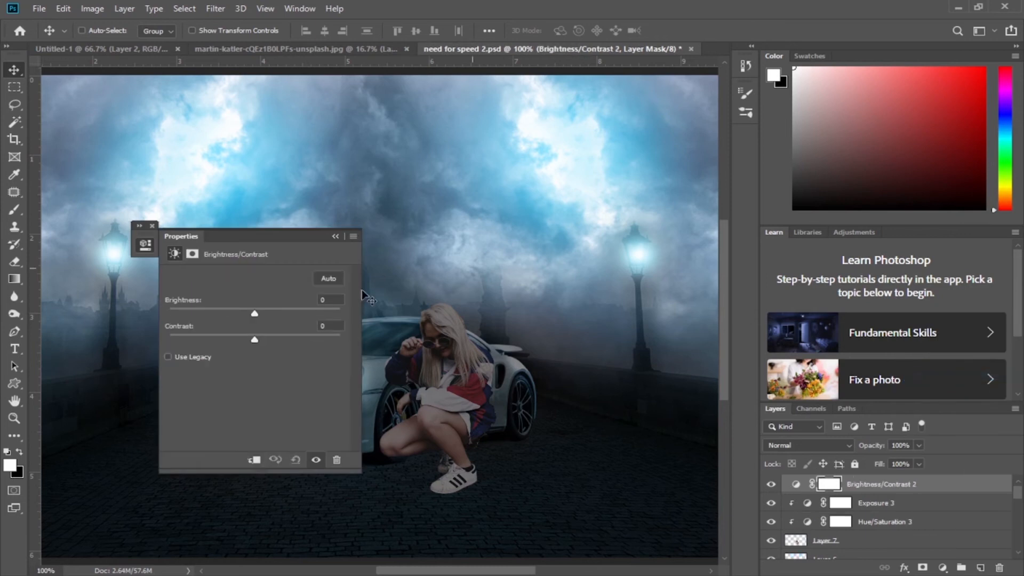
click(255, 461)
drag(254, 314, 235, 314)
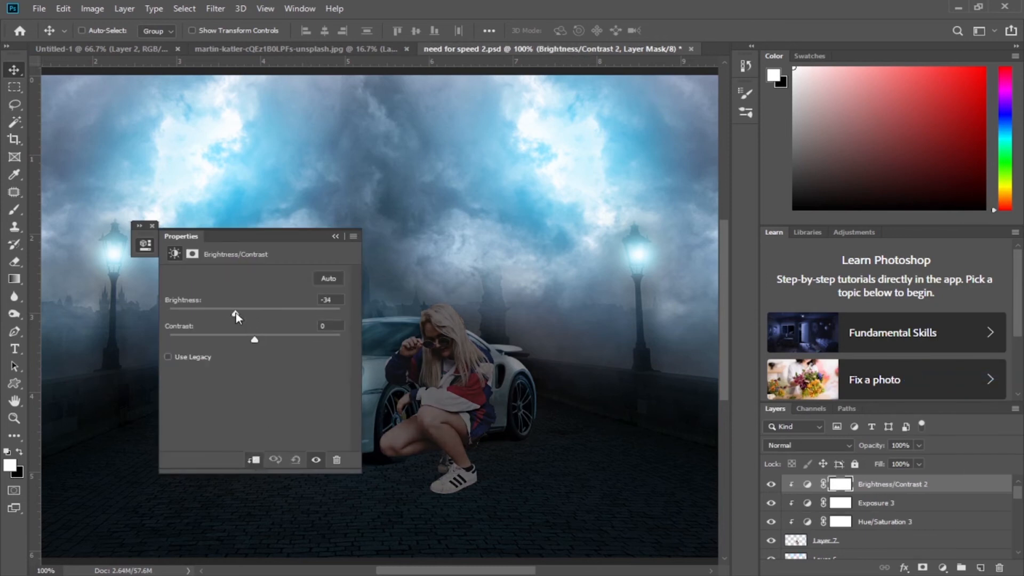
click(335, 235)
Step: Add a clipped Hue/Saturation adjustment to the woman with Colorize on, hue 207 and saturation 40
click(942, 567)
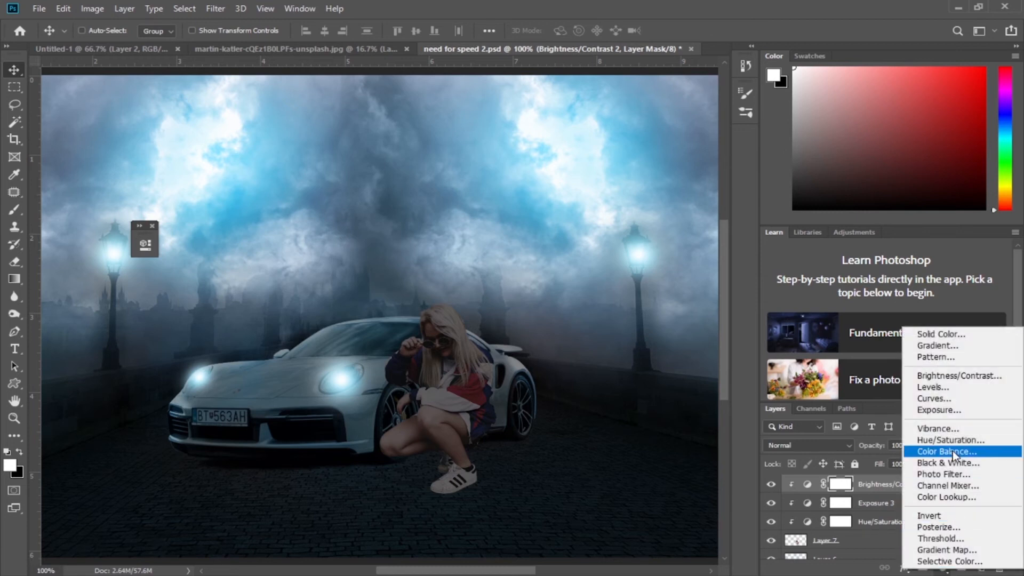
click(952, 430)
click(241, 397)
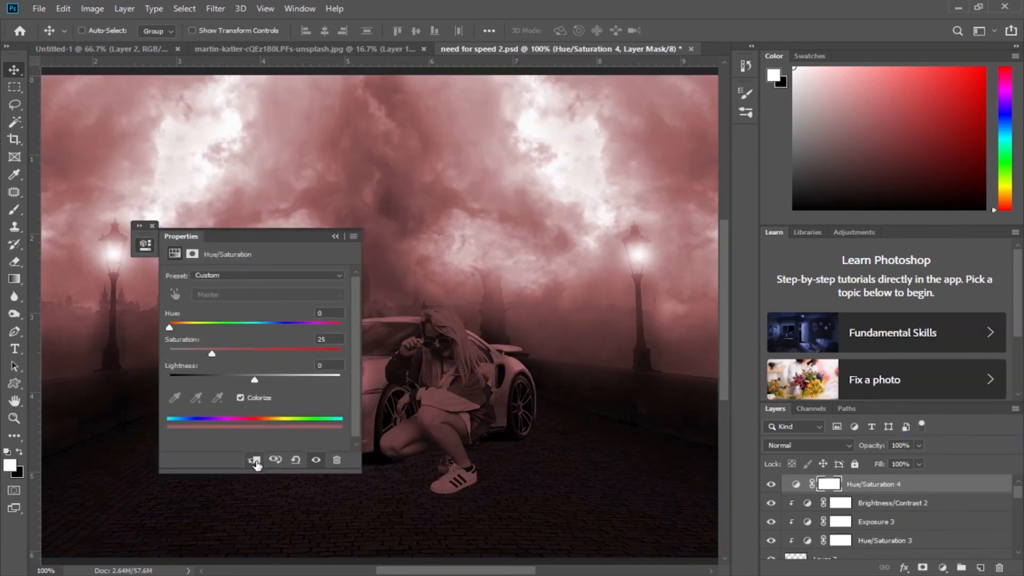
click(254, 459)
drag(169, 327, 265, 331)
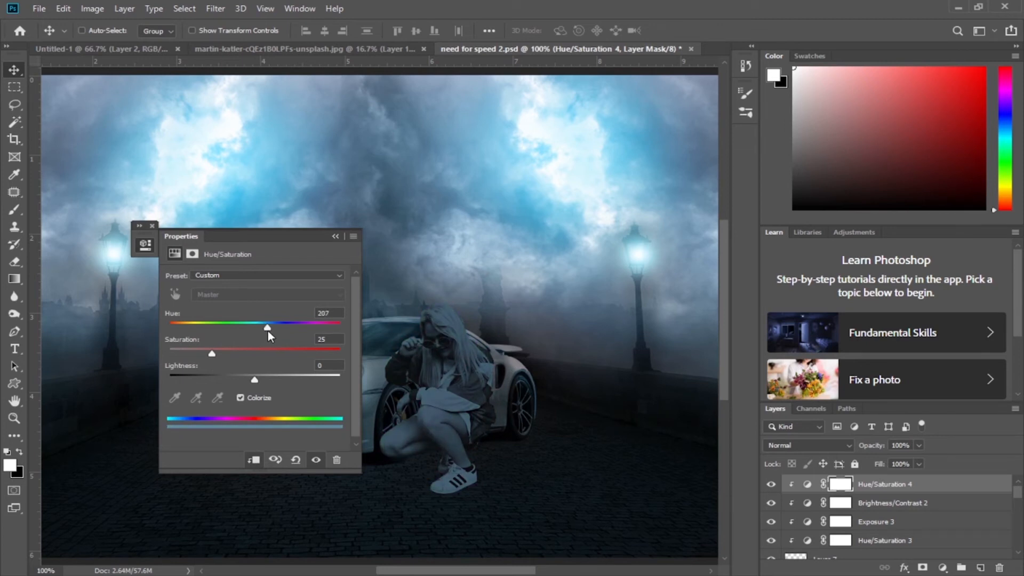
drag(230, 356, 237, 357)
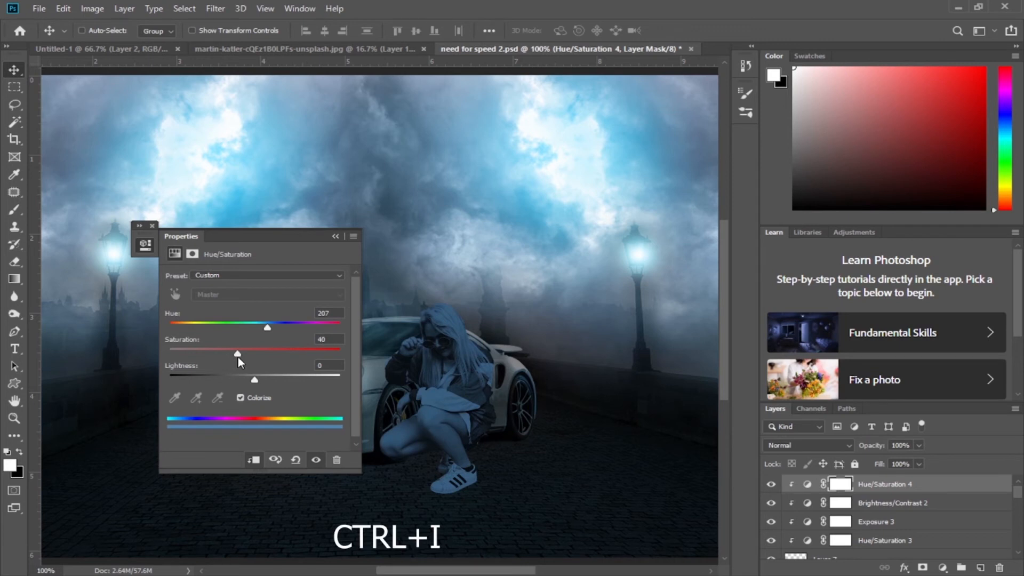
Step: Invert the blue colorize adjustment's mask and set up a soft 36 px brush at 100% opacity and flow
click(321, 259)
key(ctrl+i)
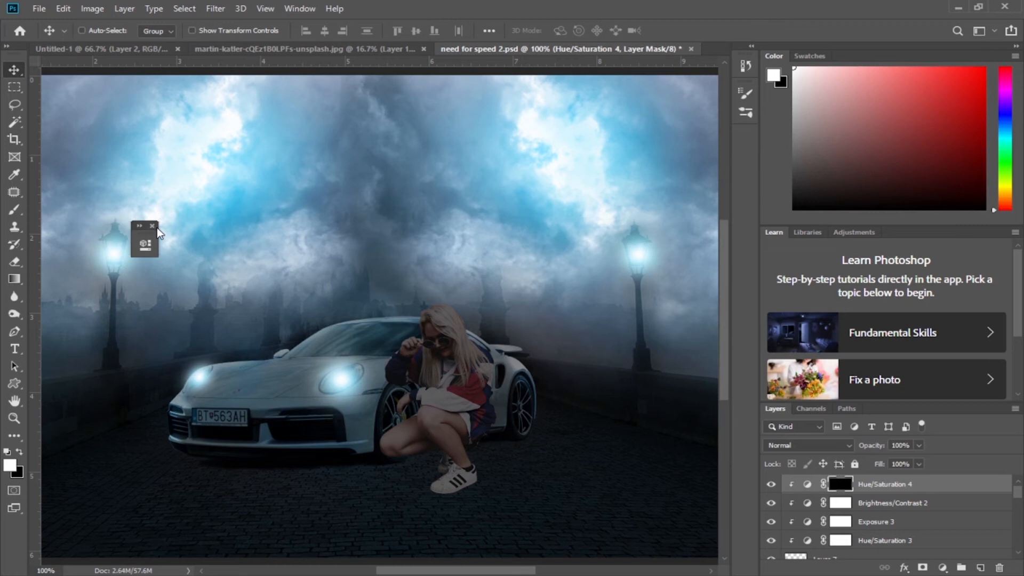
click(153, 226)
click(15, 211)
drag(283, 32, 482, 27)
drag(375, 32, 500, 39)
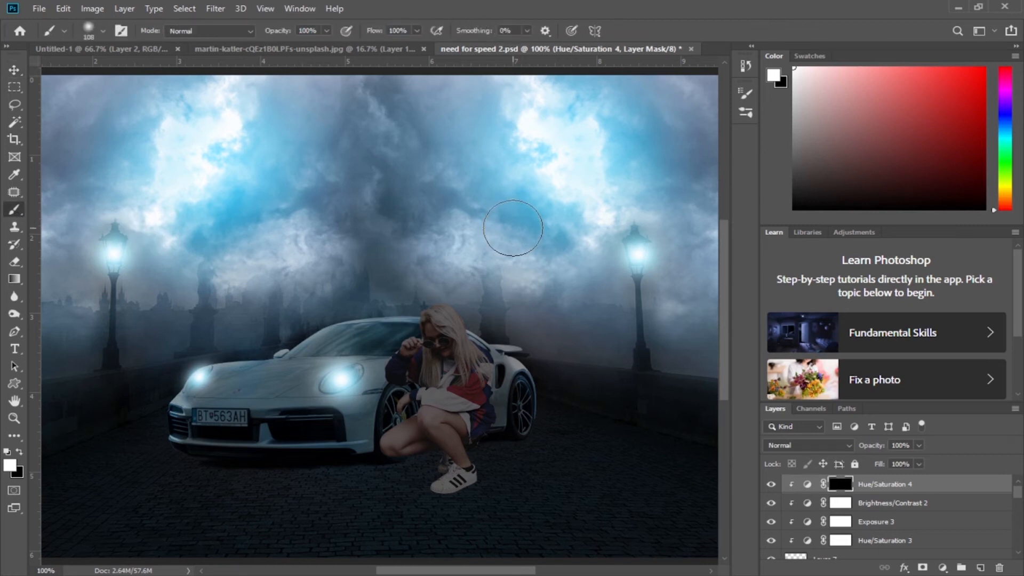
right_click(516, 231)
click(604, 264)
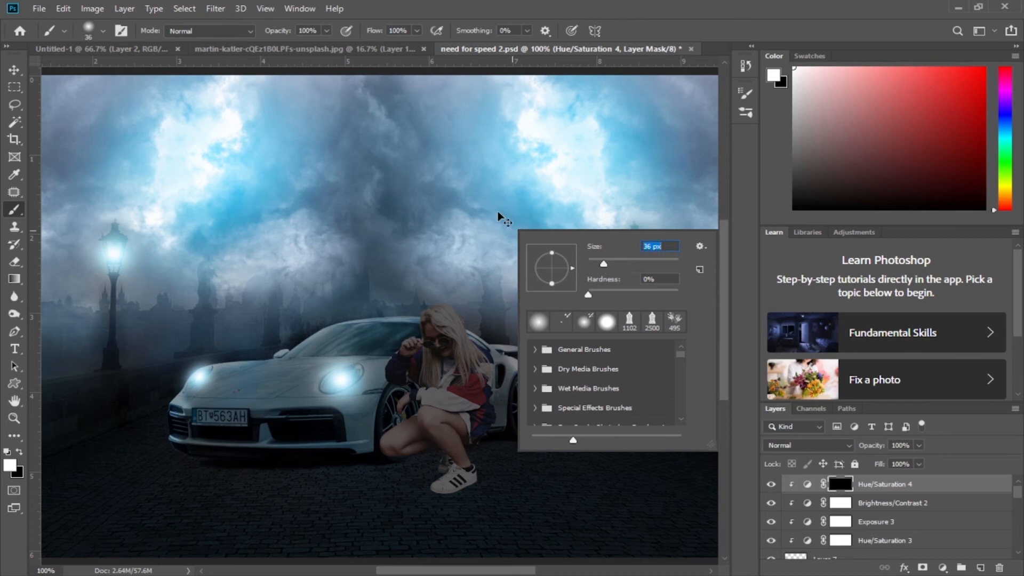
key(Return)
Step: Reduce the brush to 18 px and paint the mask white along the woman's outline to give her a blue rim
key(ctrl+plus)
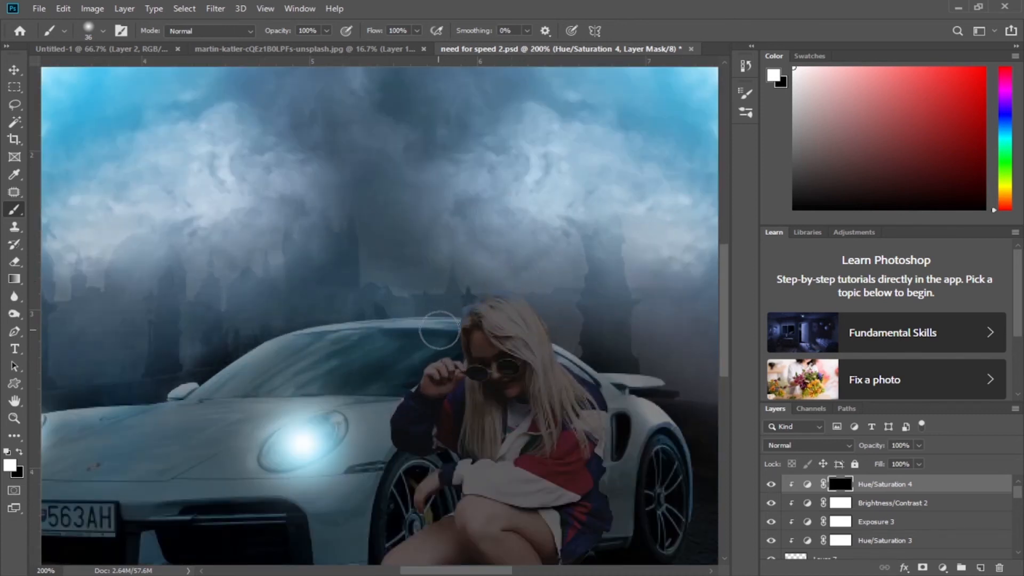
right_click(371, 333)
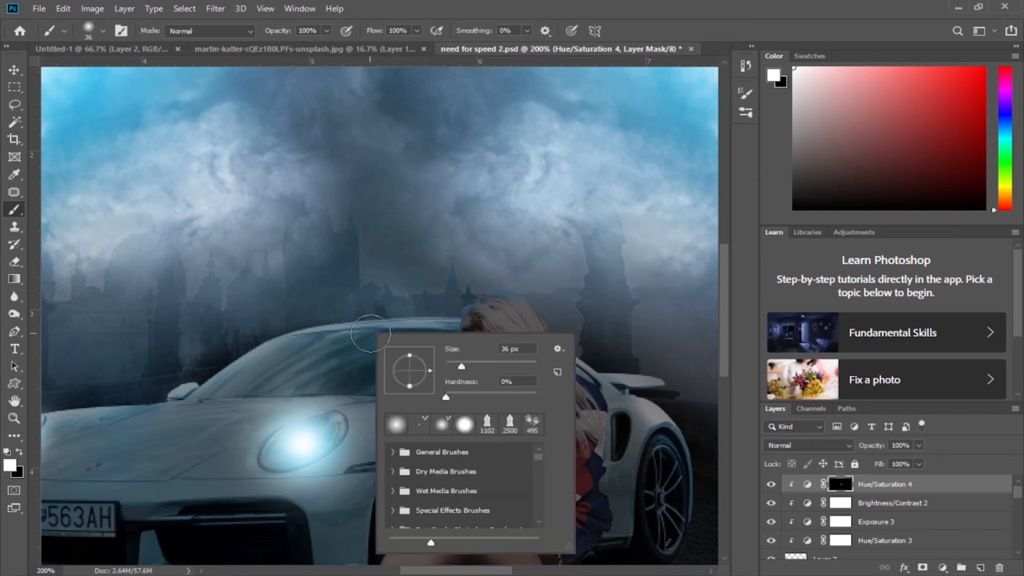
key(Return)
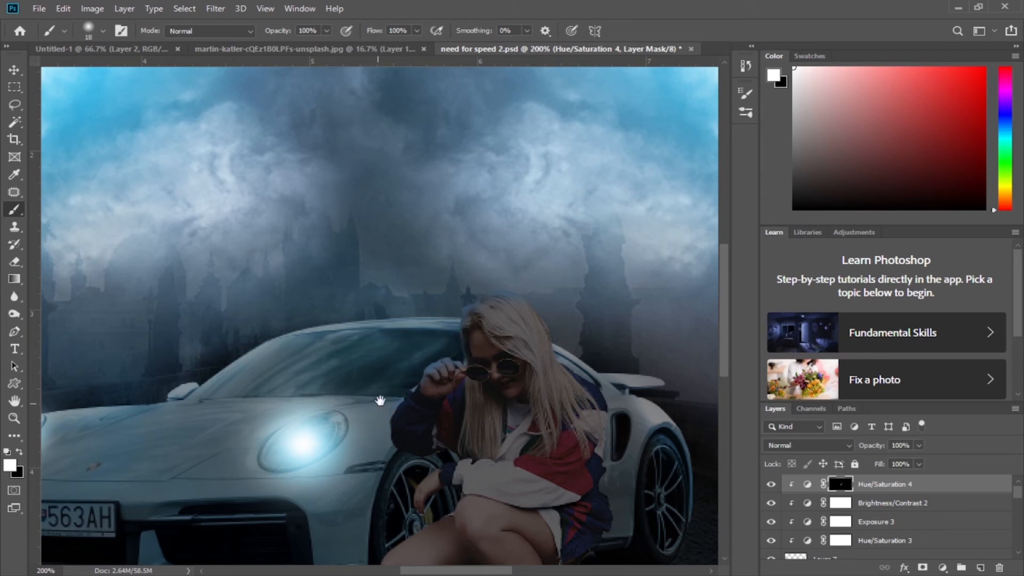
drag(380, 400, 412, 294)
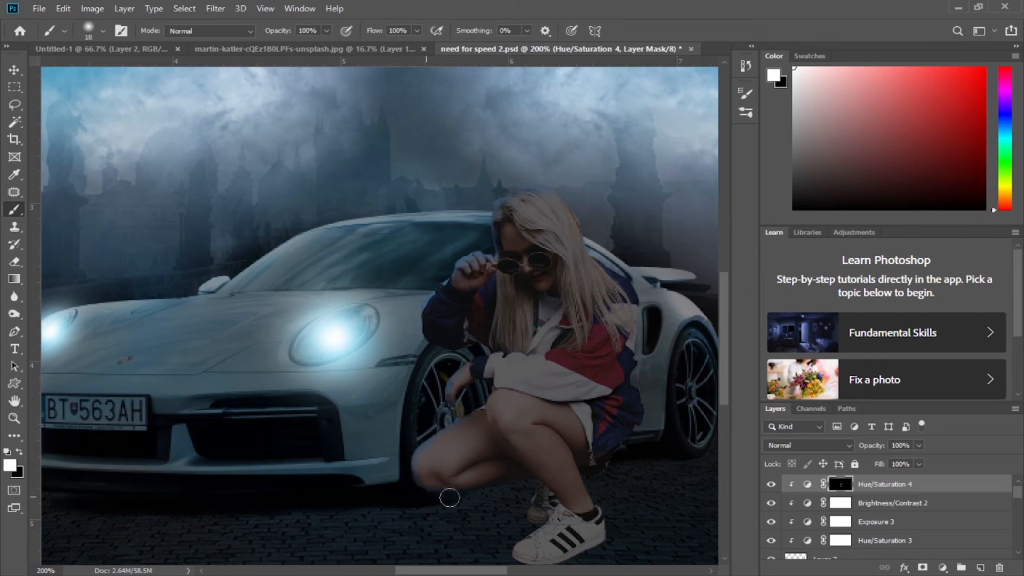
drag(435, 487, 313, 394)
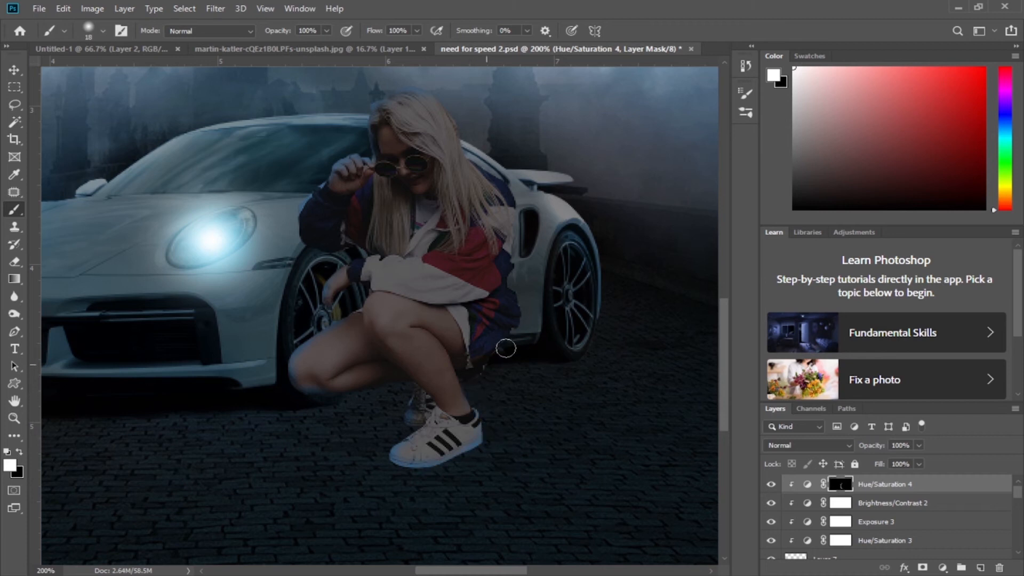
drag(535, 270, 478, 322)
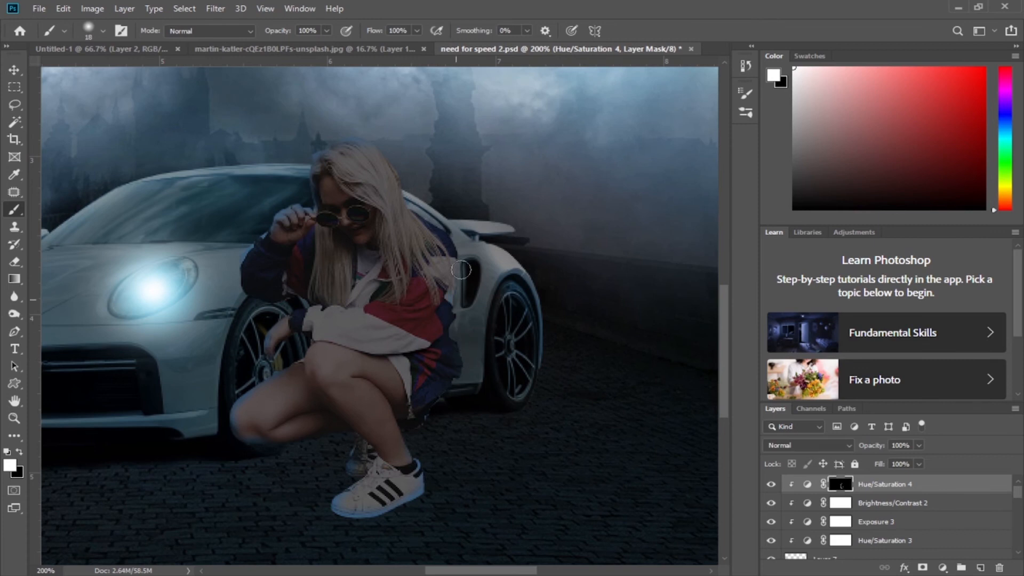
drag(443, 192, 480, 294)
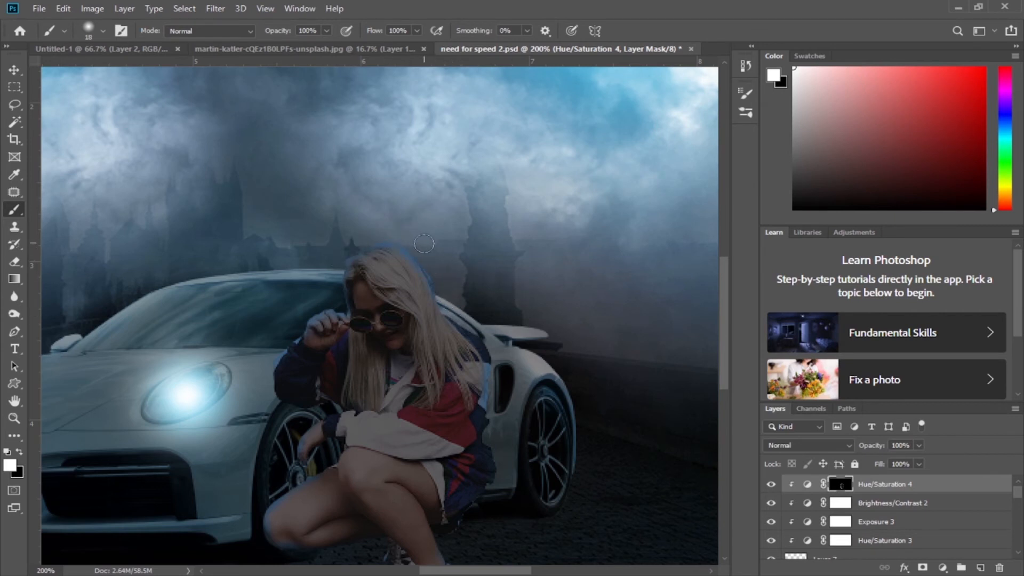
Step: Add a clipped Exposure adjustment above the blue rim adjustment, set its exposure to +2.28, and invert its mask
click(942, 567)
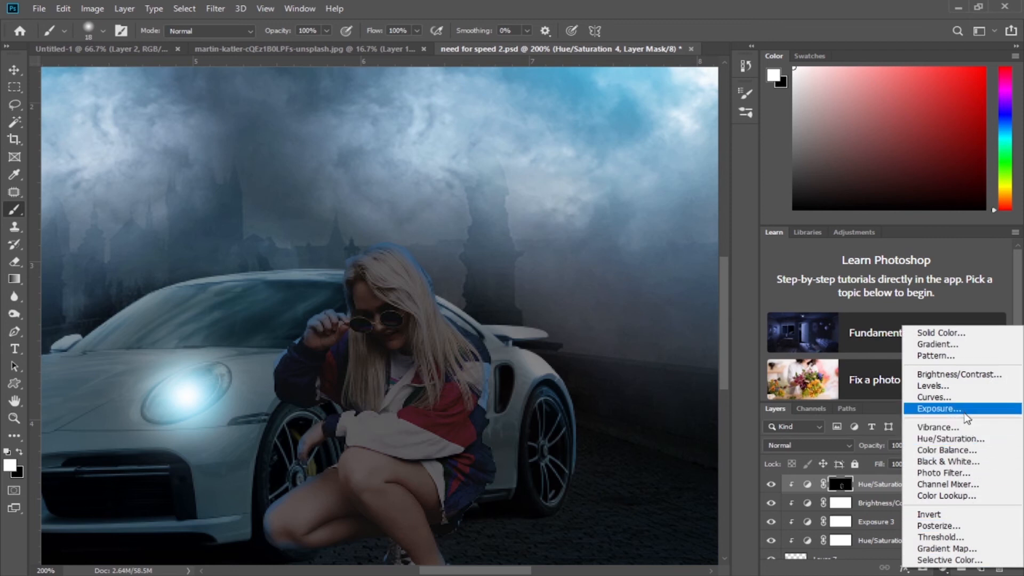
click(928, 413)
drag(301, 236, 250, 192)
key(ctrl+alt+g)
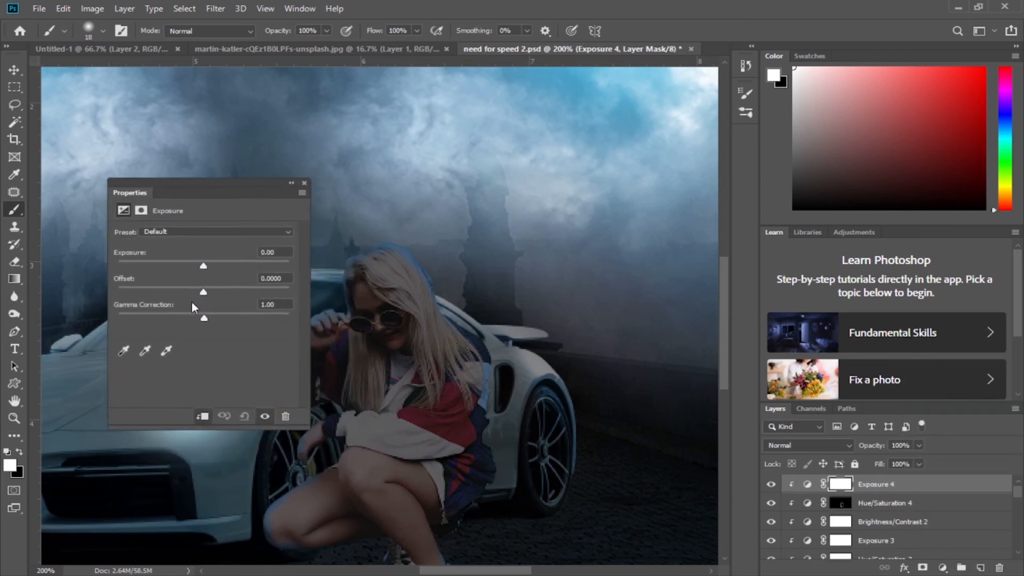
drag(203, 267, 233, 270)
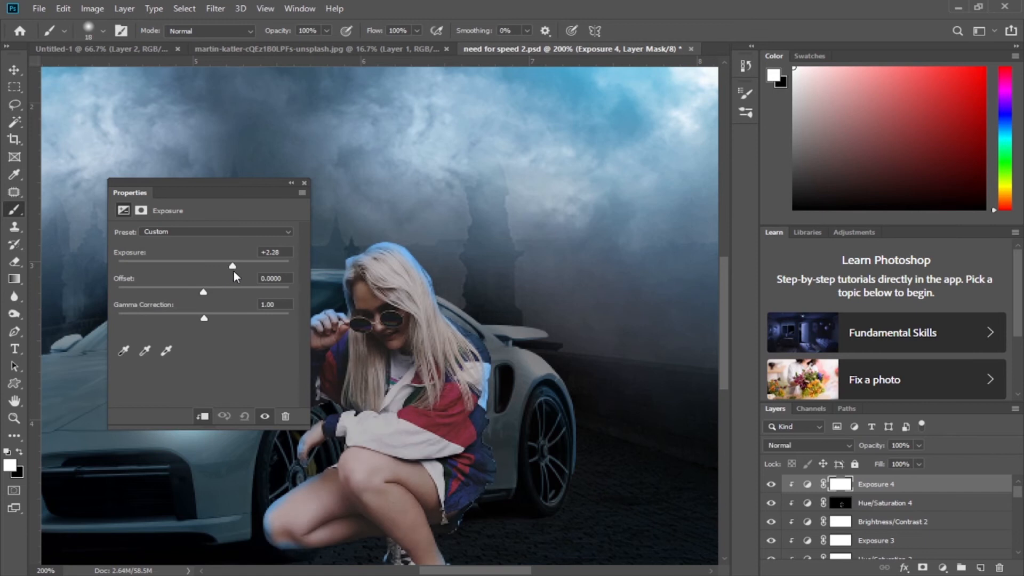
click(291, 183)
key(ctrl+i)
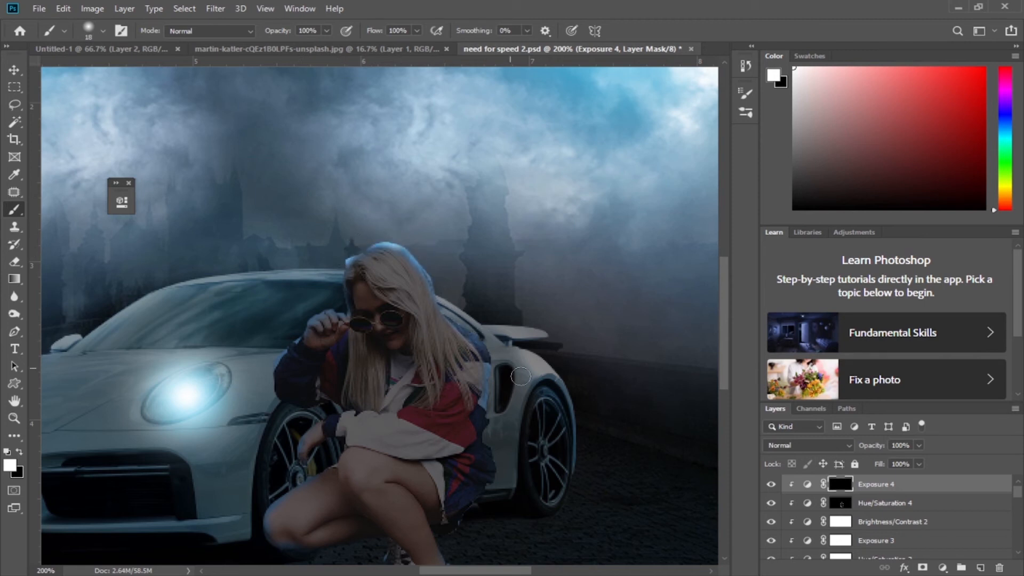
Step: Paint the Exposure mask white along the woman's hair, jacket, shoe, knee and arm edges to brighten her rim light
drag(509, 349, 471, 244)
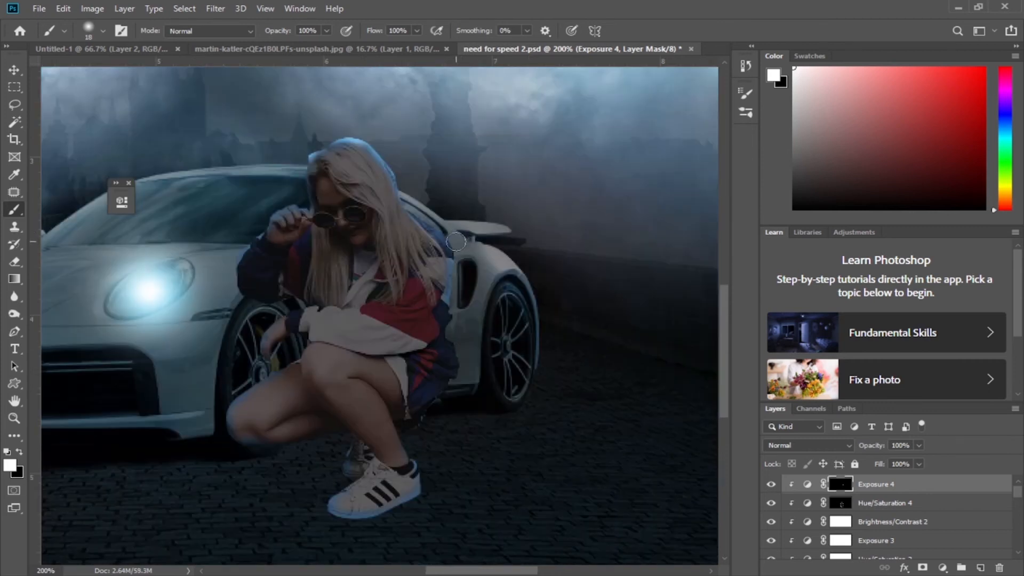
mouse_move(464, 277)
mouse_down()
mouse_move(455, 332)
mouse_move(470, 388)
mouse_move(465, 378)
mouse_move(439, 409)
mouse_move(454, 385)
mouse_move(429, 424)
mouse_up()
mouse_move(422, 502)
mouse_down()
mouse_move(385, 527)
mouse_move(343, 537)
mouse_move(373, 527)
mouse_move(309, 517)
mouse_move(378, 532)
mouse_move(401, 524)
mouse_move(317, 501)
mouse_up()
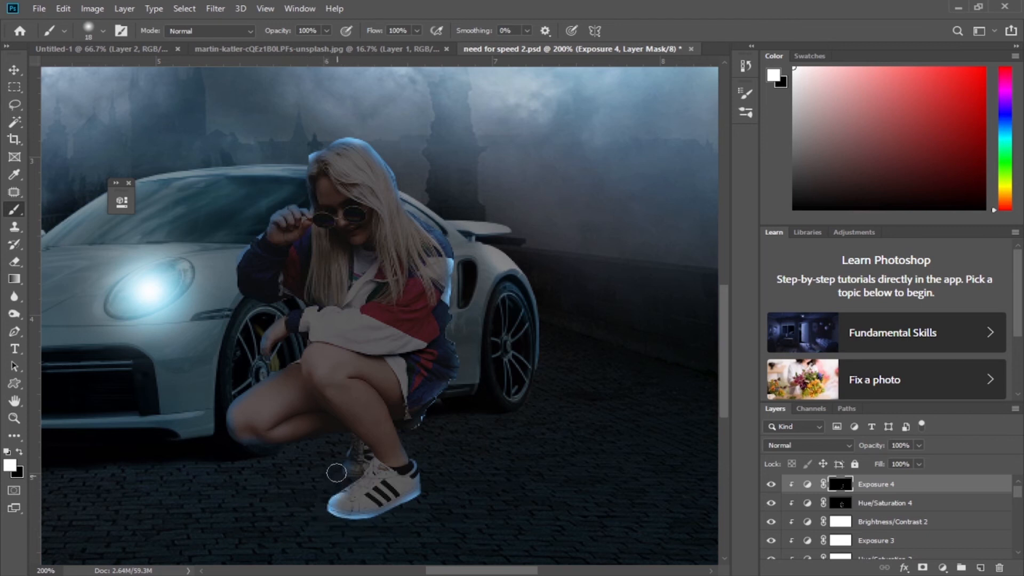
mouse_move(264, 451)
mouse_down()
mouse_move(194, 439)
mouse_move(247, 445)
mouse_move(210, 434)
mouse_move(218, 424)
mouse_move(226, 448)
mouse_move(230, 389)
mouse_move(214, 411)
mouse_move(275, 365)
mouse_move(273, 356)
mouse_move(253, 365)
mouse_move(252, 343)
mouse_move(273, 315)
mouse_up()
drag(407, 309, 487, 325)
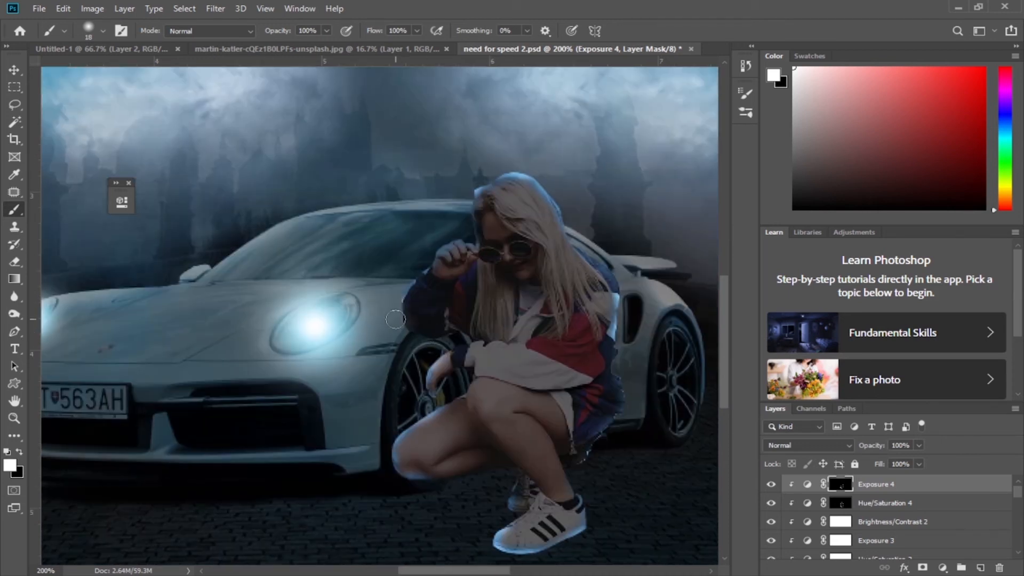
drag(402, 283, 451, 233)
Step: Set the brush to 127 px with 15% opacity and flow, and softly lighten the woman's body on the Exposure mask
click(942, 567)
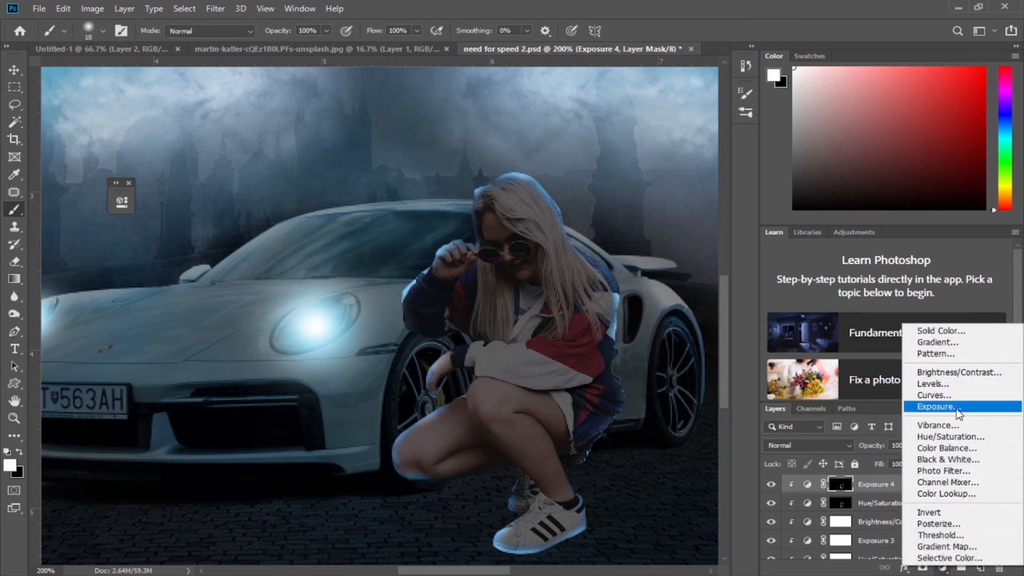
click(16, 210)
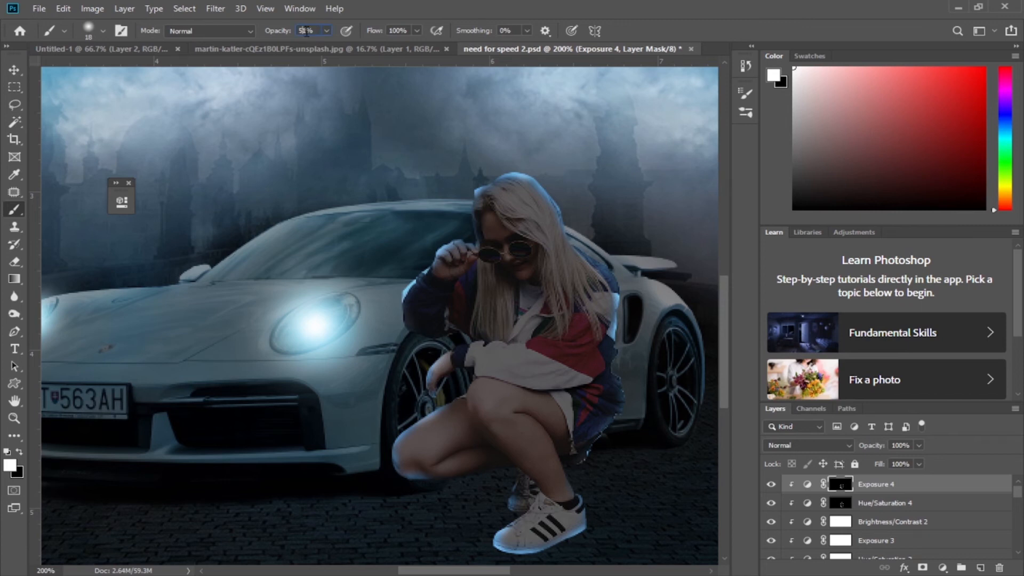
text(1)
click(401, 29)
text(15)
right_click(518, 172)
click(641, 206)
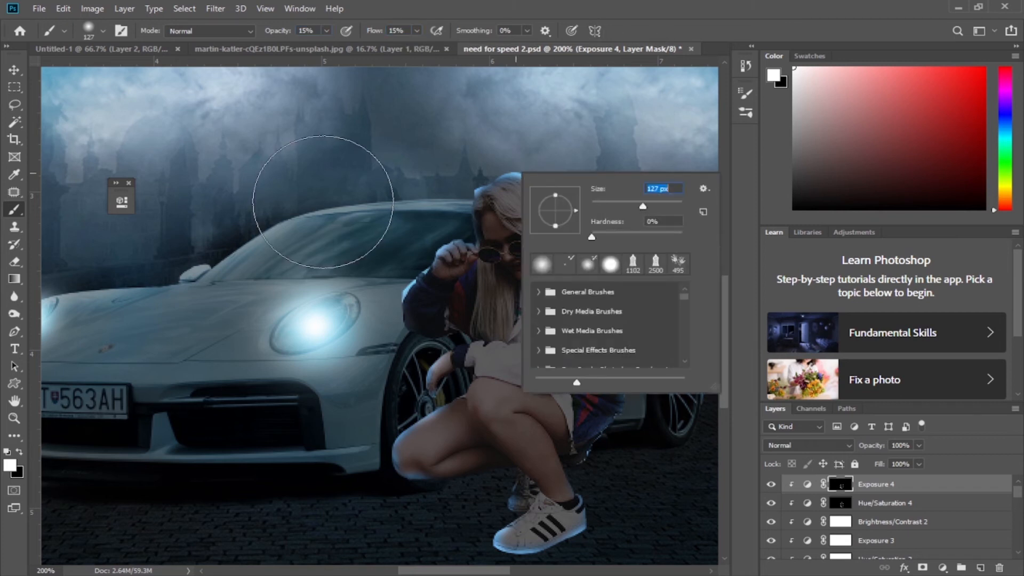
click(312, 203)
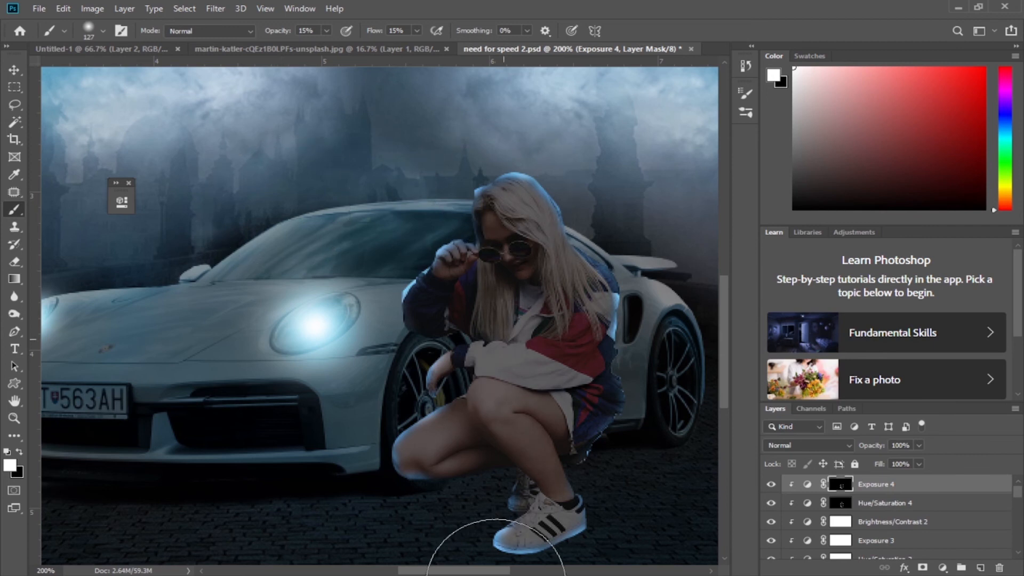
mouse_move(550, 358)
mouse_down()
mouse_move(472, 312)
mouse_move(468, 386)
mouse_move(584, 365)
mouse_move(518, 416)
mouse_move(481, 324)
mouse_move(522, 271)
mouse_move(516, 297)
mouse_move(527, 241)
mouse_move(519, 372)
mouse_move(589, 374)
mouse_move(455, 452)
mouse_move(501, 230)
mouse_move(586, 318)
mouse_move(480, 443)
mouse_move(501, 311)
mouse_up()
Step: Add a clipped Hue/Saturation adjustment above the woman's Exposure adjustment and colorize it with hue 194 and saturation 27
click(944, 568)
click(965, 434)
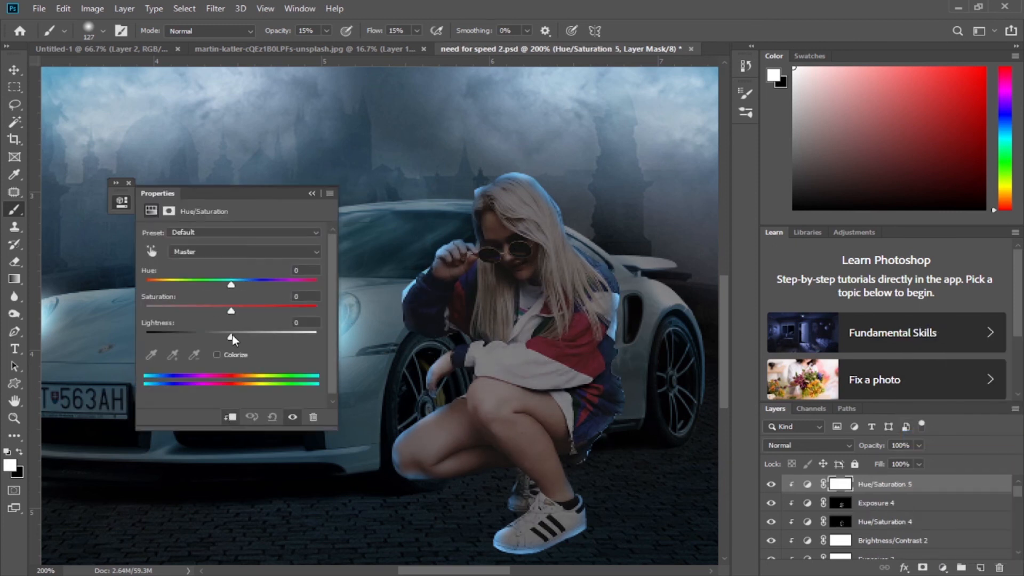
click(216, 355)
drag(148, 284, 236, 291)
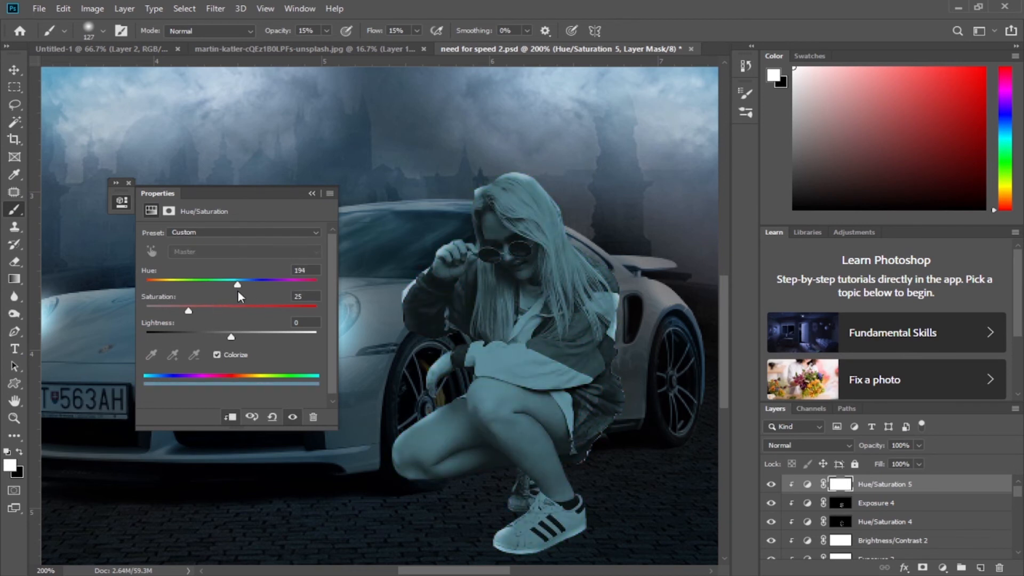
drag(188, 311, 193, 312)
click(311, 193)
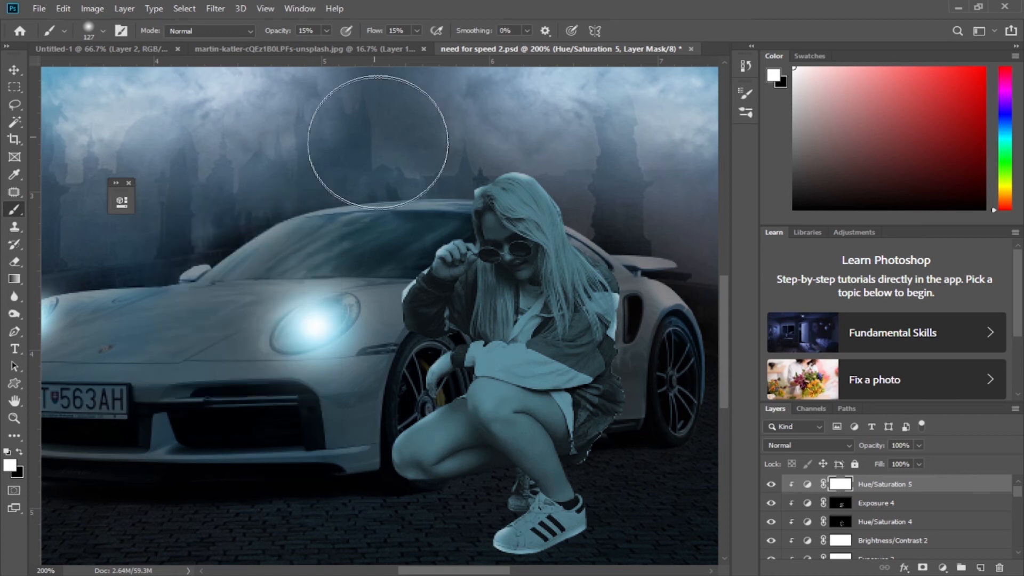
Step: Invert the colorizing adjustment's mask and softly paint it white over the woman to tint her blue
key(ctrl+i)
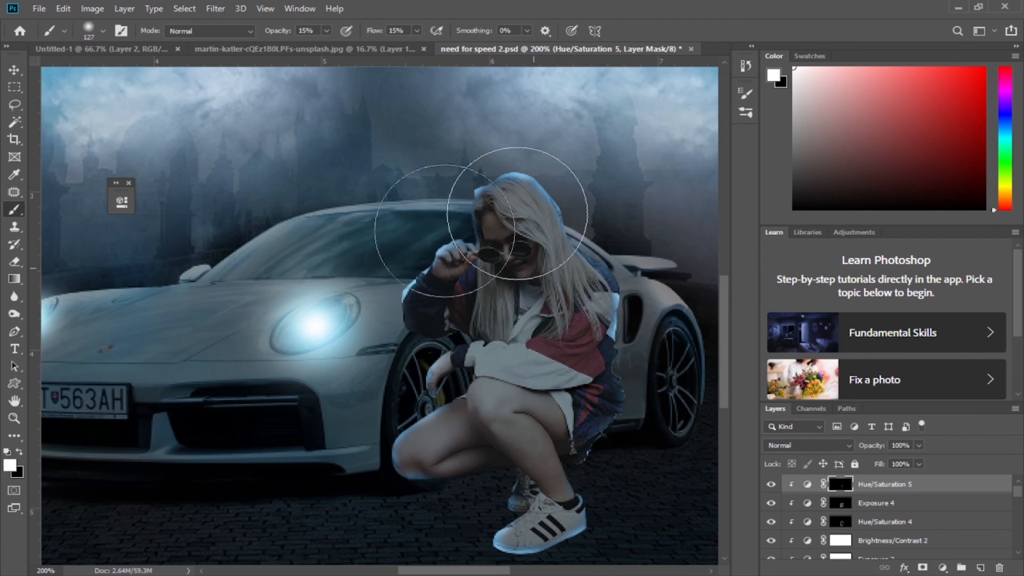
scroll(421, 279, down, 3)
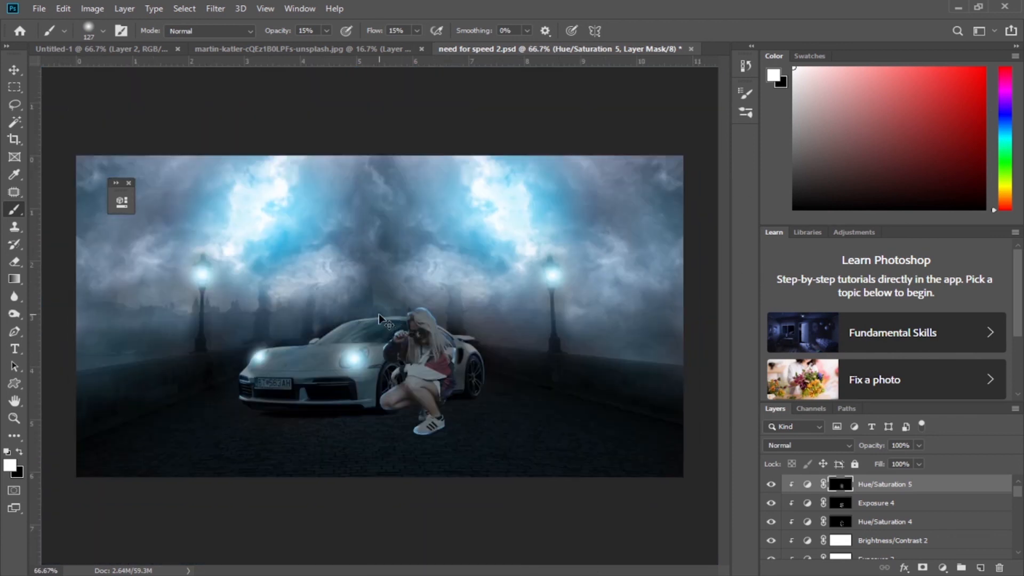
scroll(380, 314, up, 1)
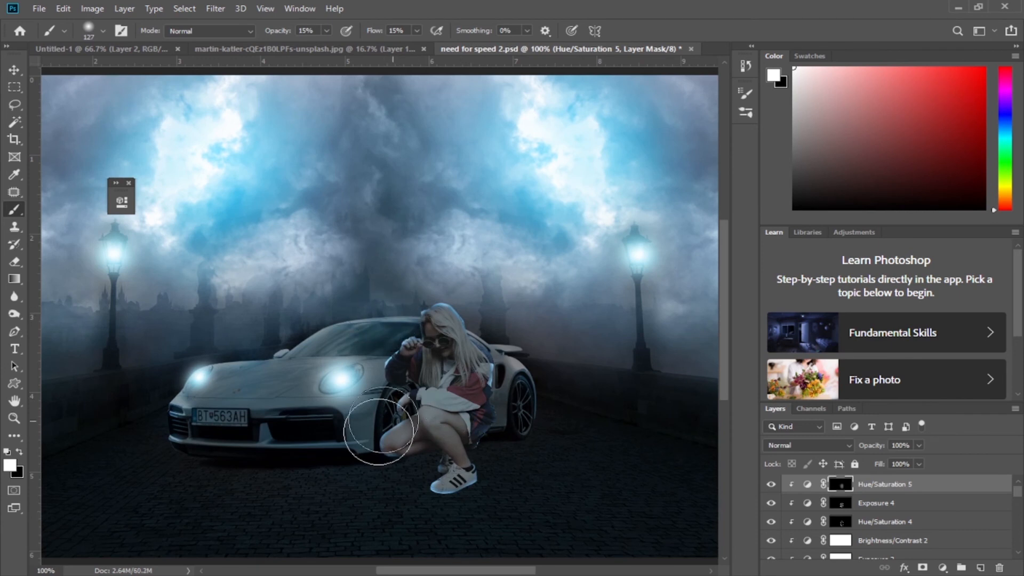
Step: Apply the Camera Raw filter to the woman's layer, moderately raising two of the Basic sliders
click(14, 70)
scroll(864, 509, down, 2)
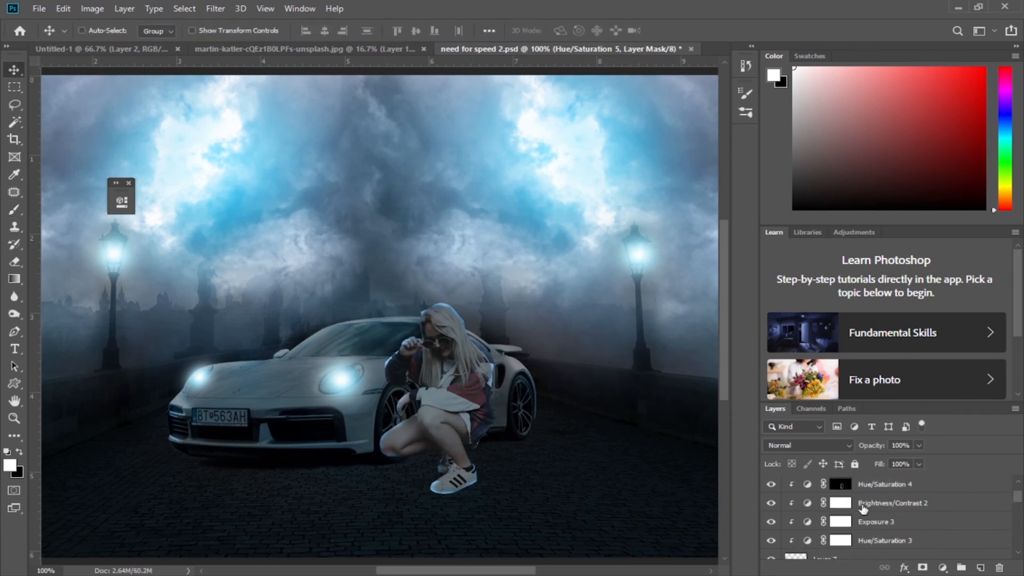
click(853, 541)
right_click(853, 541)
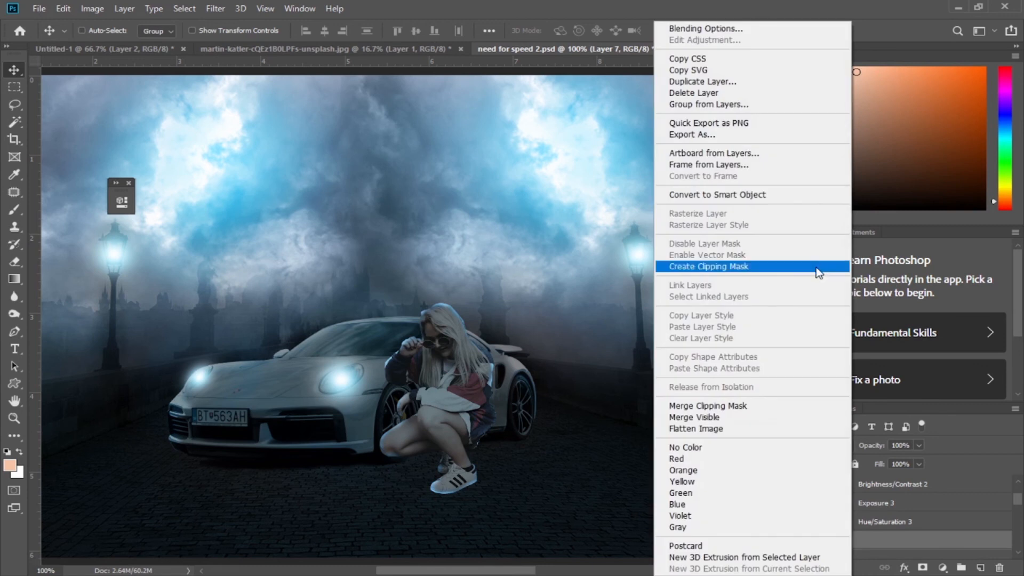
key(Escape)
click(224, 8)
click(280, 89)
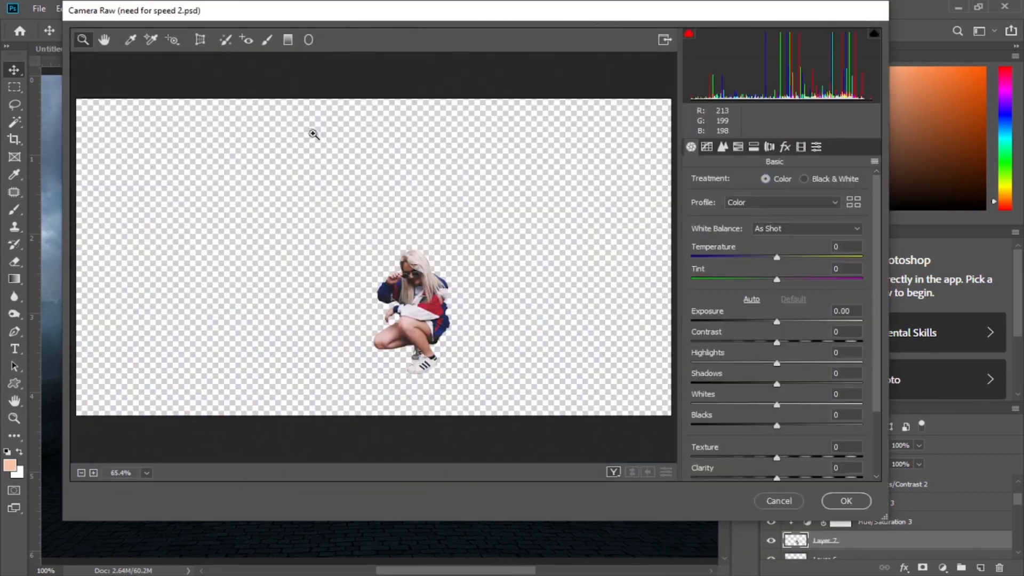
scroll(784, 404, down, 2)
click(792, 393)
click(813, 414)
click(833, 501)
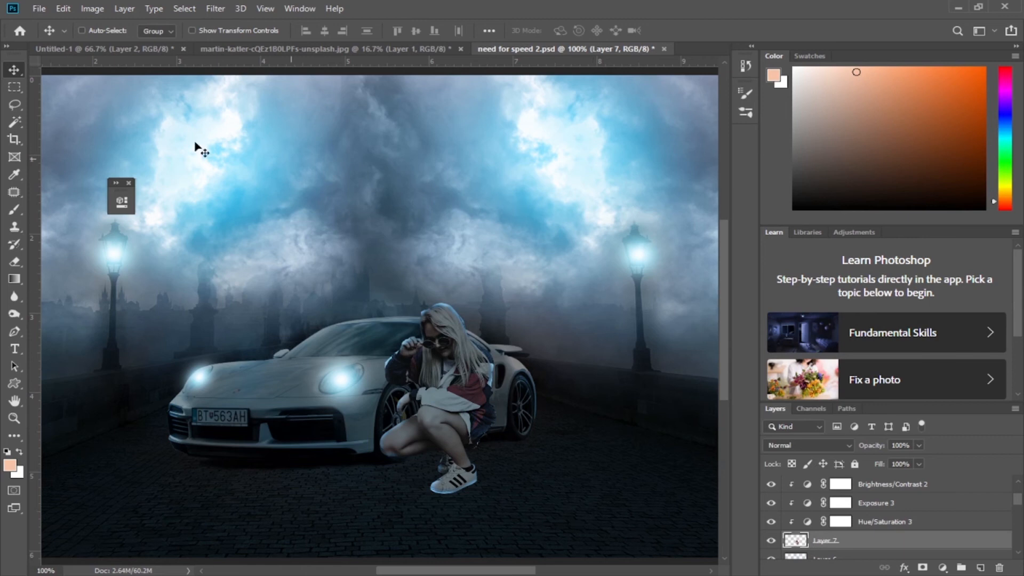
scroll(882, 533, up, 2)
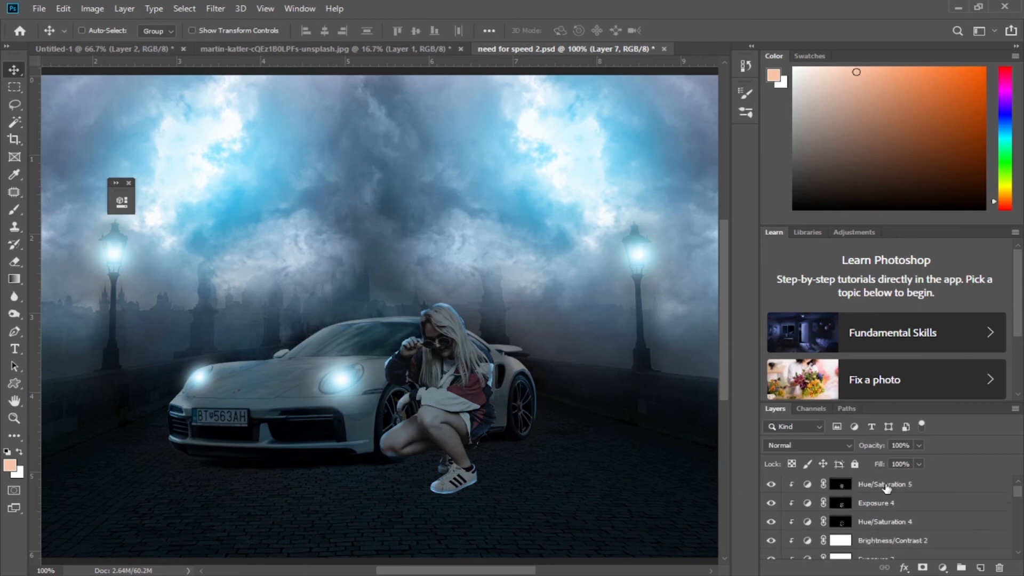
click(885, 487)
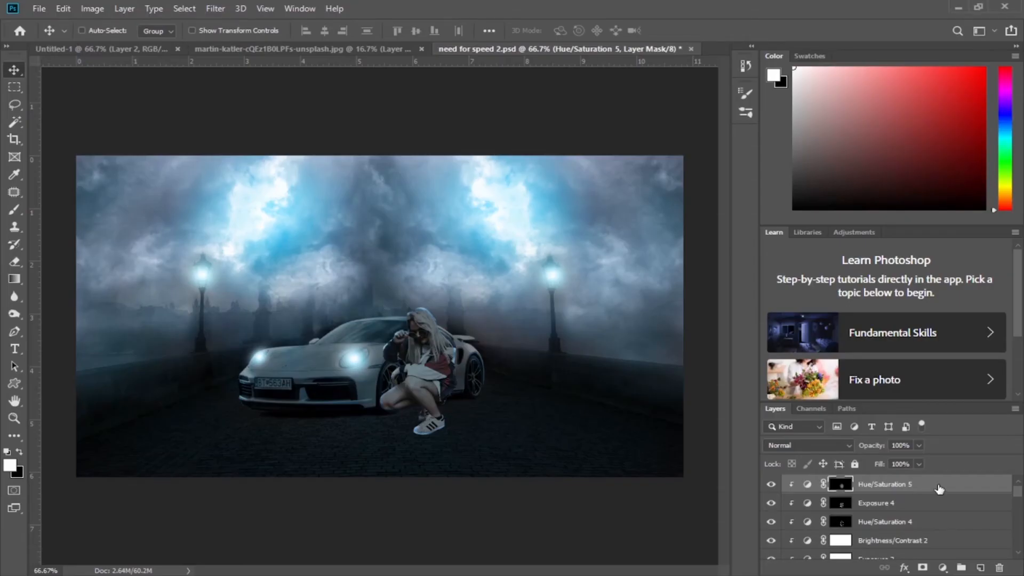
click(938, 489)
key(ctrl+plus)
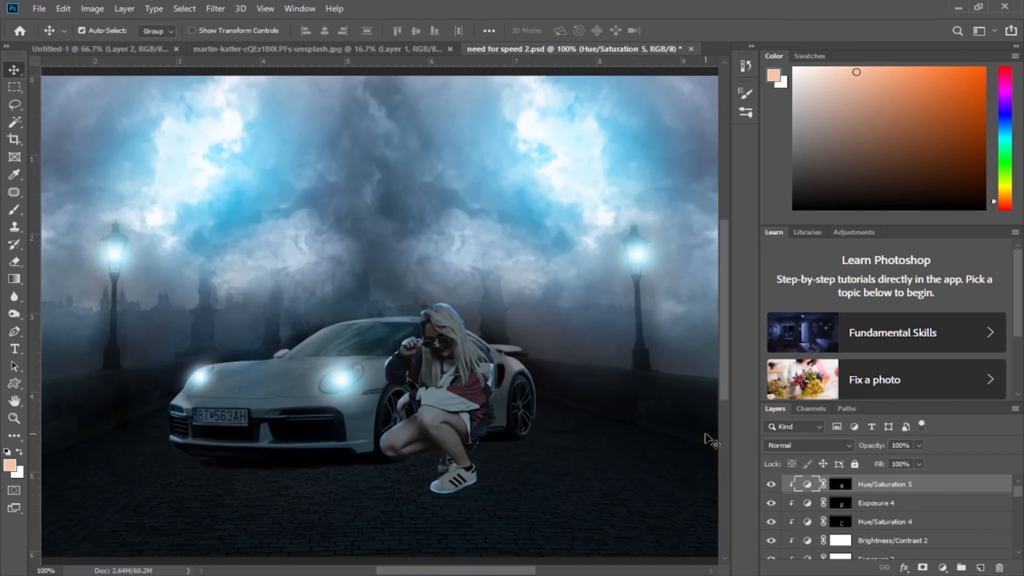
key(ctrl+minus)
scroll(925, 524, down, 1)
scroll(925, 524, down, 3)
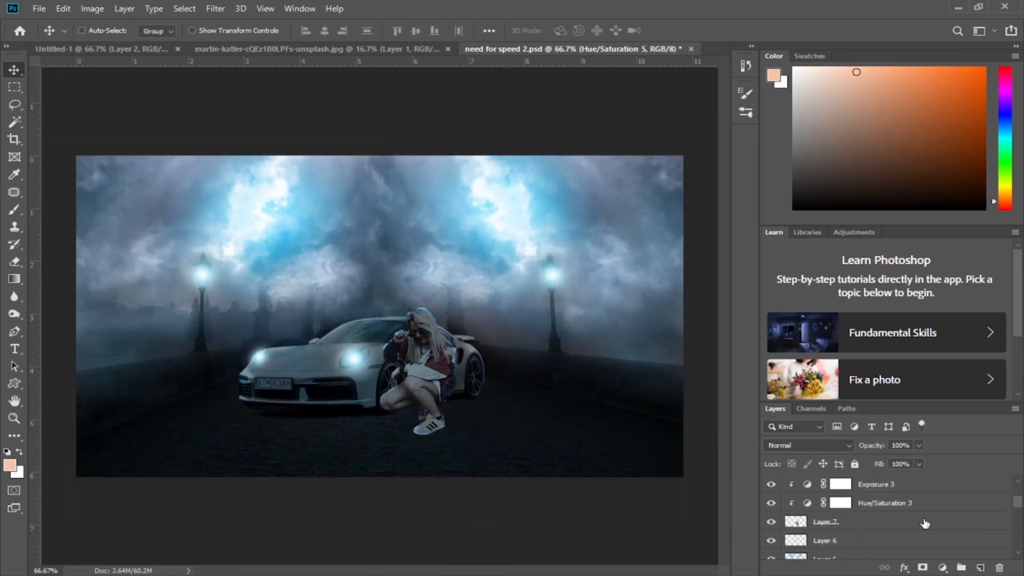
Step: Add a blank layer directly beneath the woman's layer and set the foreground color to 000000
click(862, 527)
click(770, 540)
click(770, 540)
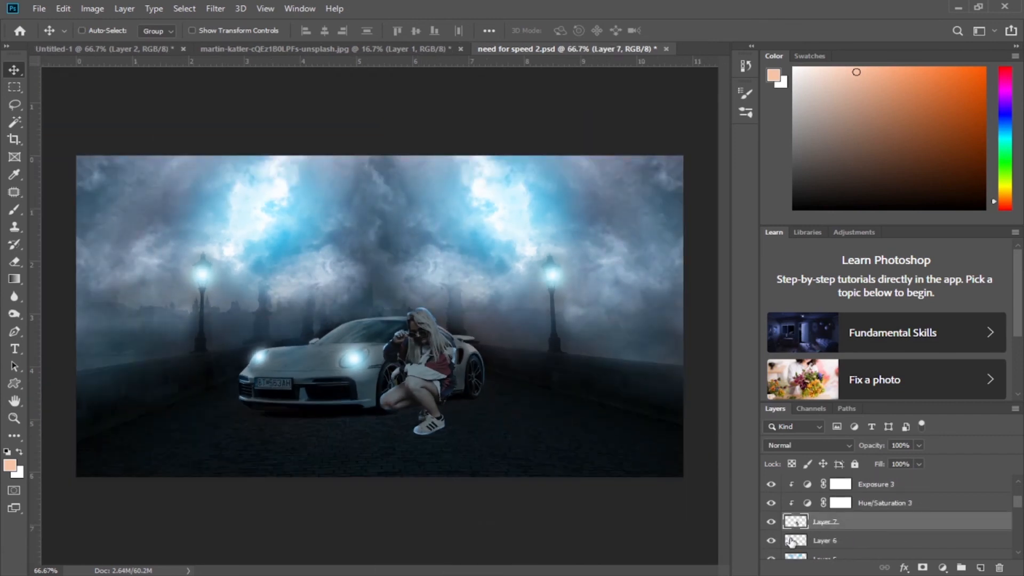
click(889, 540)
click(979, 568)
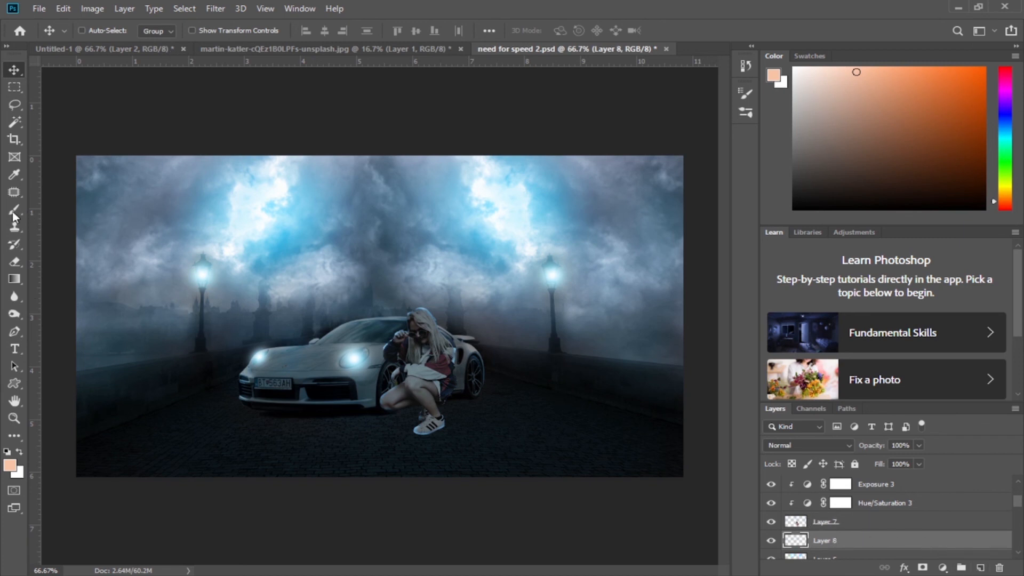
click(9, 465)
text(000000)
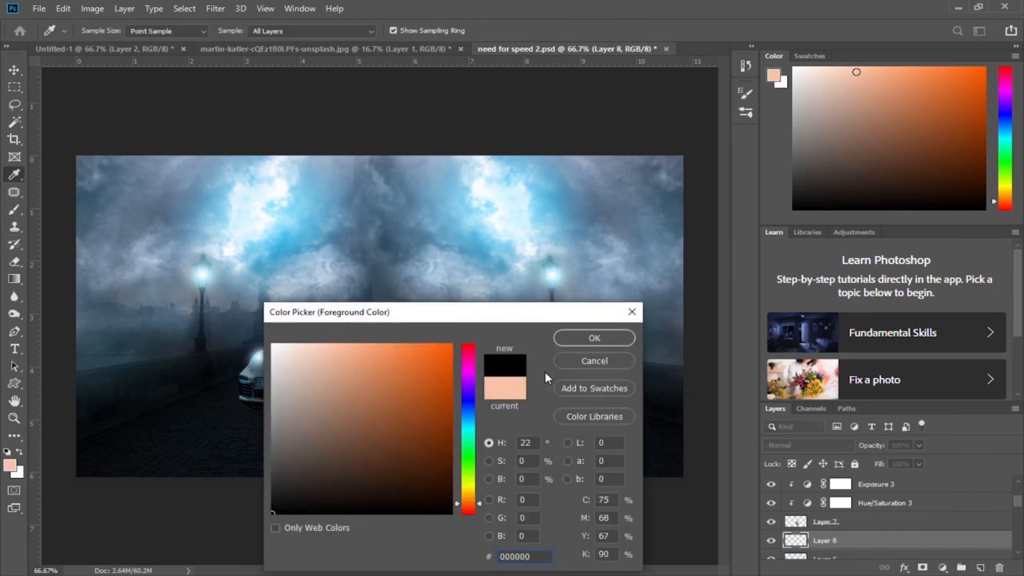
key(Return)
Step: Set a soft 31 px brush with 37% flow and 33% to 48% opacity, and paint a black shadow under the woman's shoe
key(ctrl+plus)
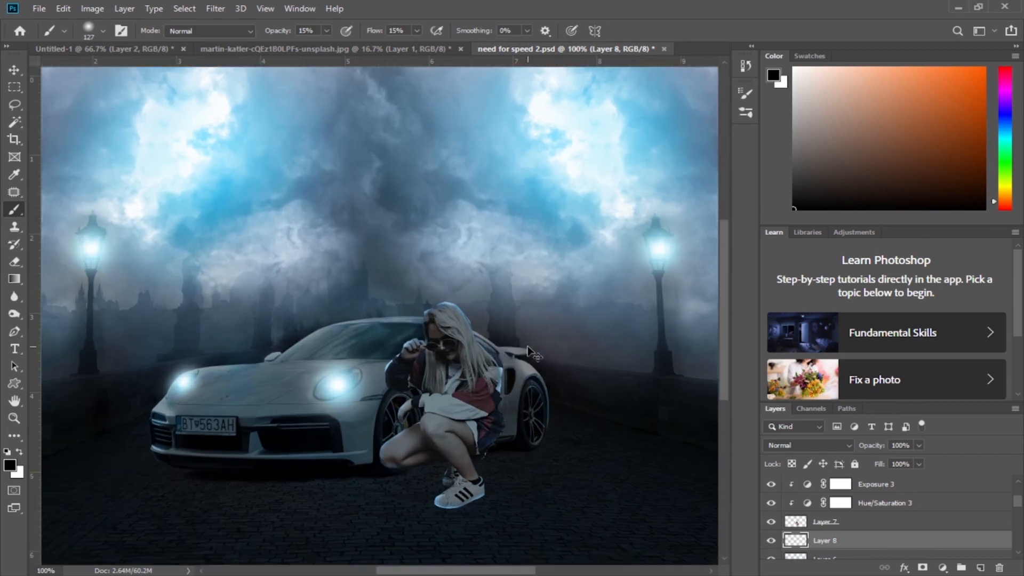
key(ctrl+plus)
scroll(507, 406, down, 8)
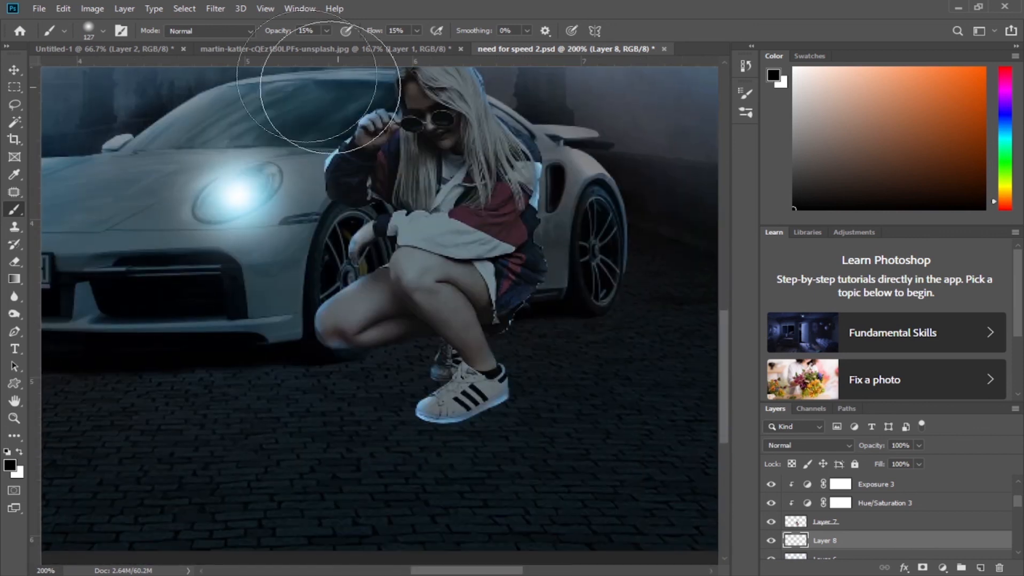
drag(282, 33, 287, 35)
drag(368, 35, 382, 36)
right_click(481, 231)
drag(608, 264, 583, 266)
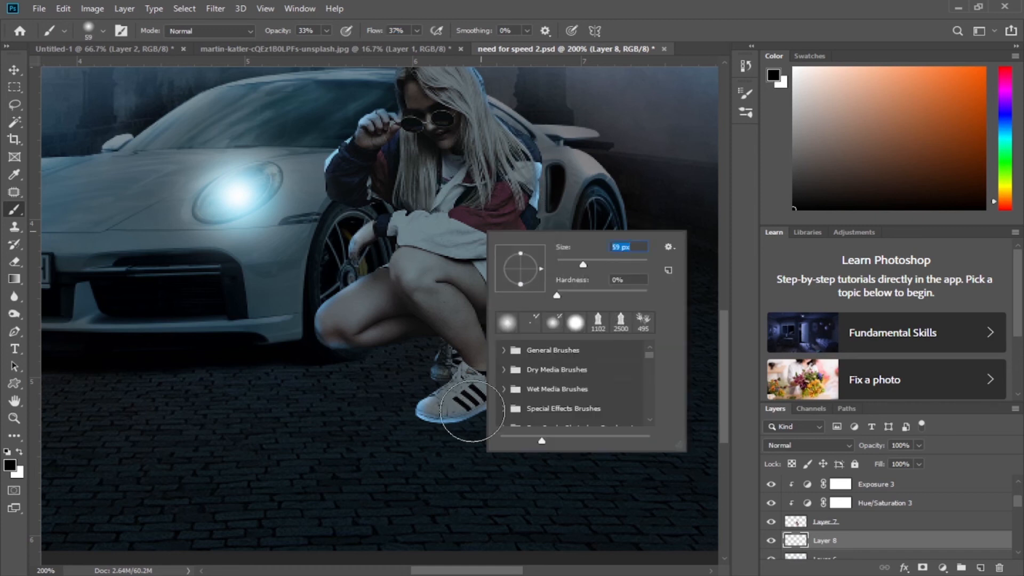
click(571, 265)
click(471, 408)
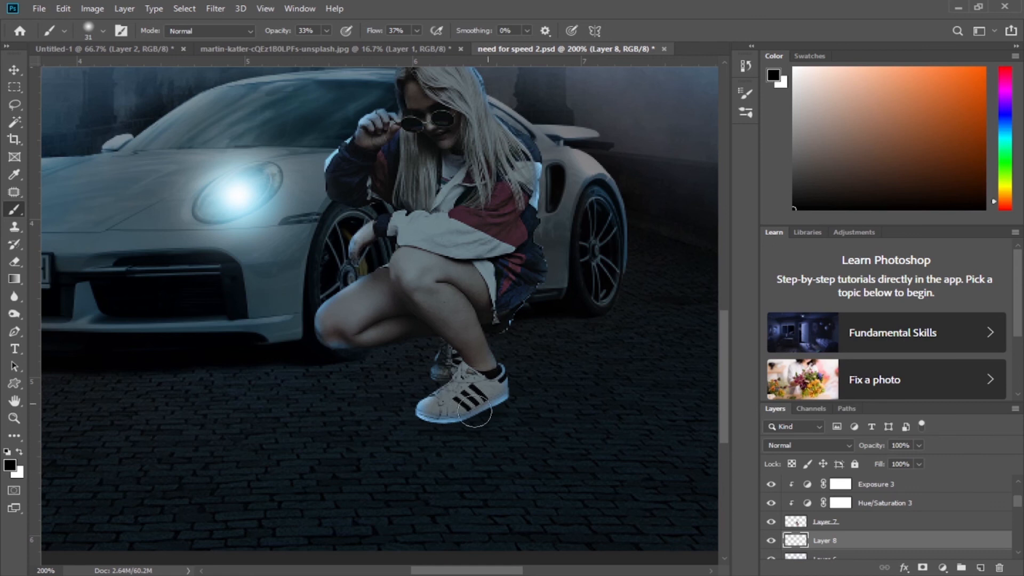
mouse_move(458, 409)
mouse_down()
mouse_move(486, 403)
mouse_move(462, 407)
mouse_up()
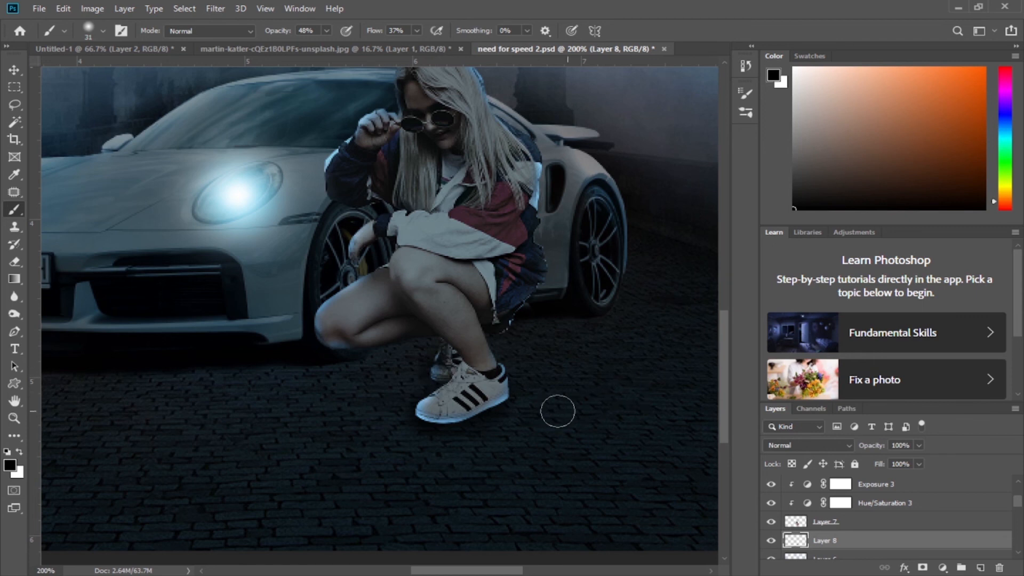
key(ctrl+minus)
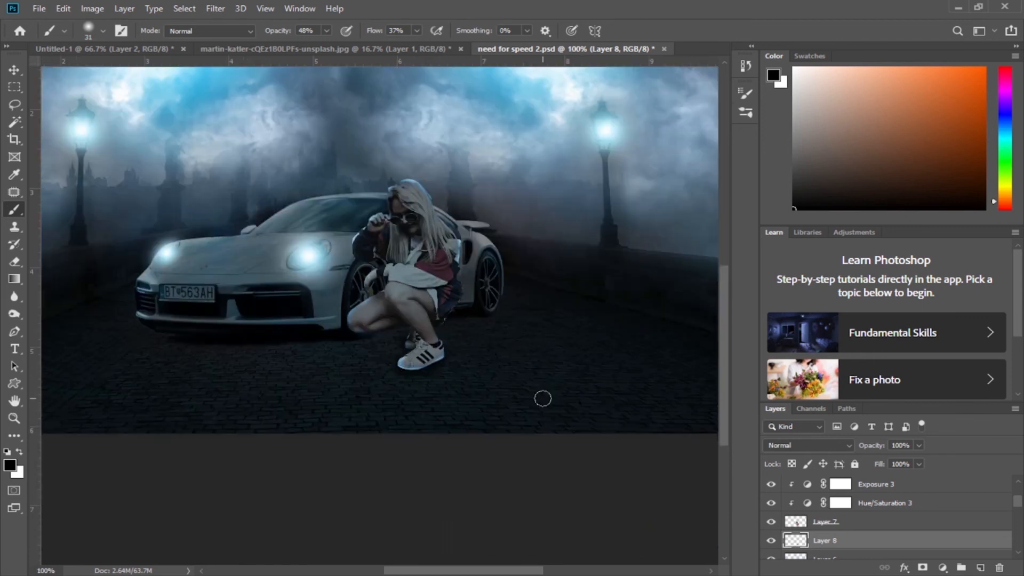
key(ctrl+minus)
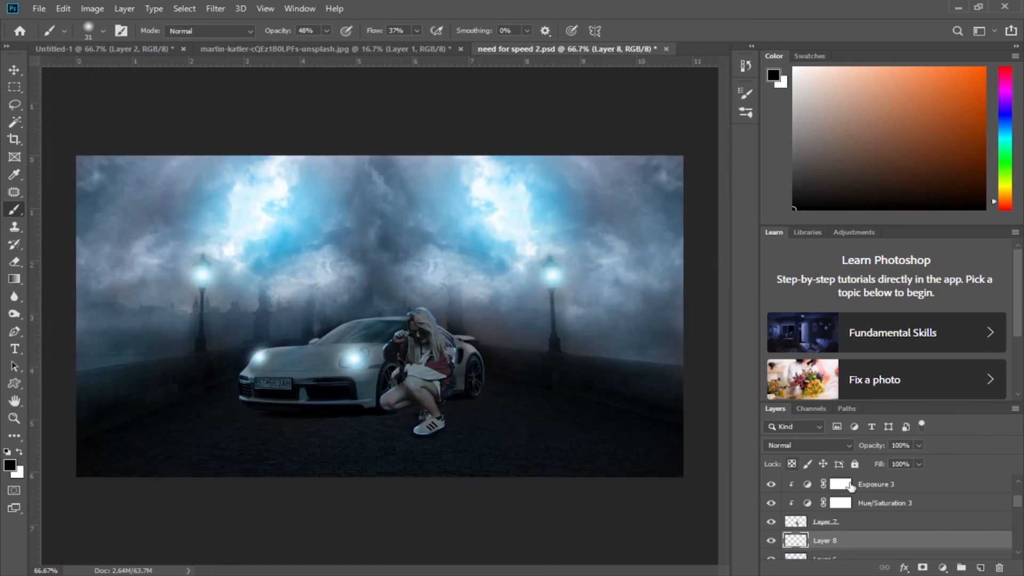
Step: Add a clipped Brightness/Contrast adjustment above the woman's topmost Hue/Saturation adjustment, raise its brightness, and invert its mask
scroll(870, 493, up, 2)
click(872, 485)
click(14, 70)
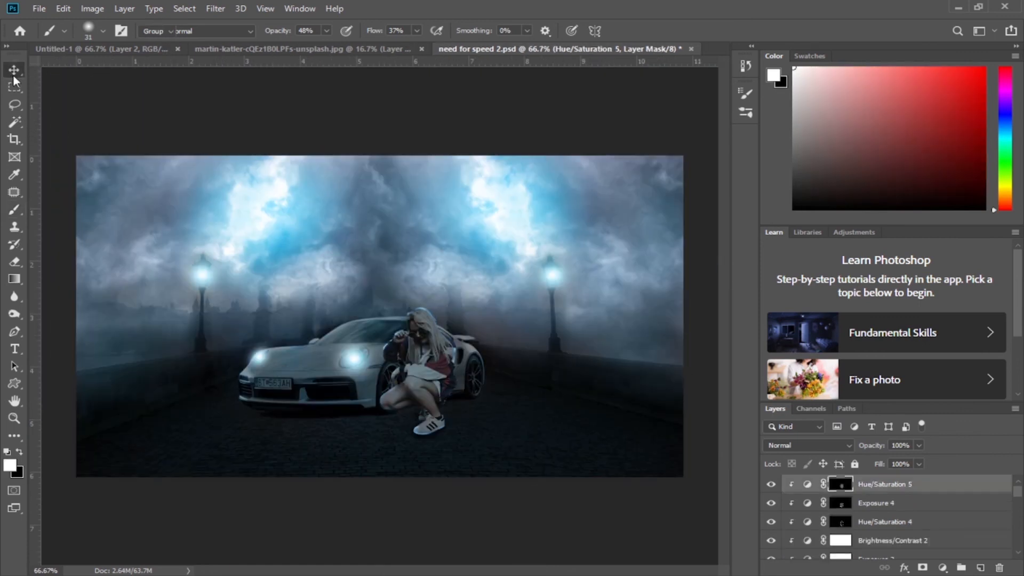
click(806, 483)
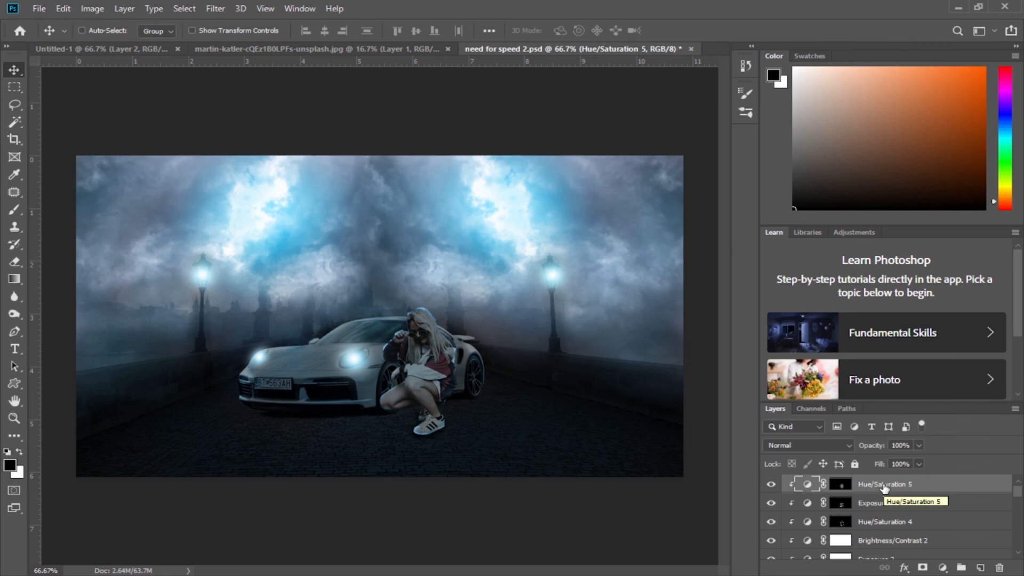
click(942, 567)
click(947, 373)
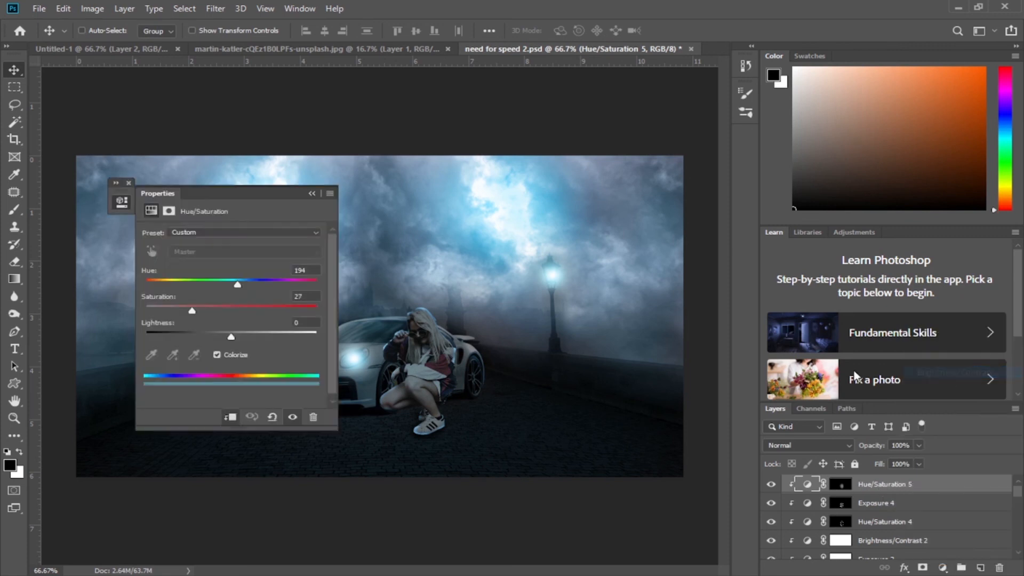
drag(230, 271, 261, 269)
click(311, 193)
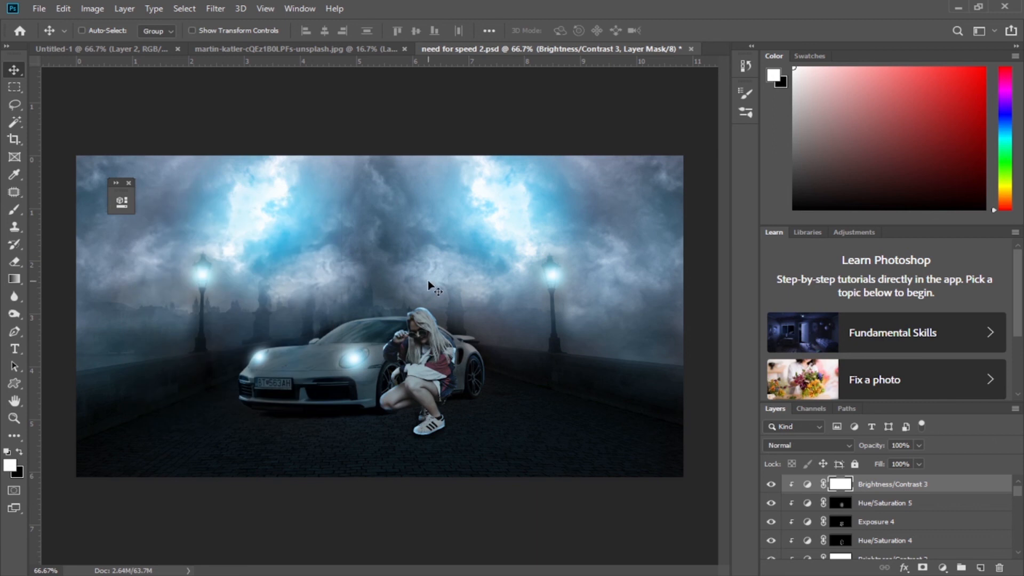
key(ctrl+i)
Step: Set the brush to 19% opacity, 23% flow and 59 px, and lighten the woman's knee on the Brightness/Contrast mask
key(ctrl+plus)
key(ctrl+plus)
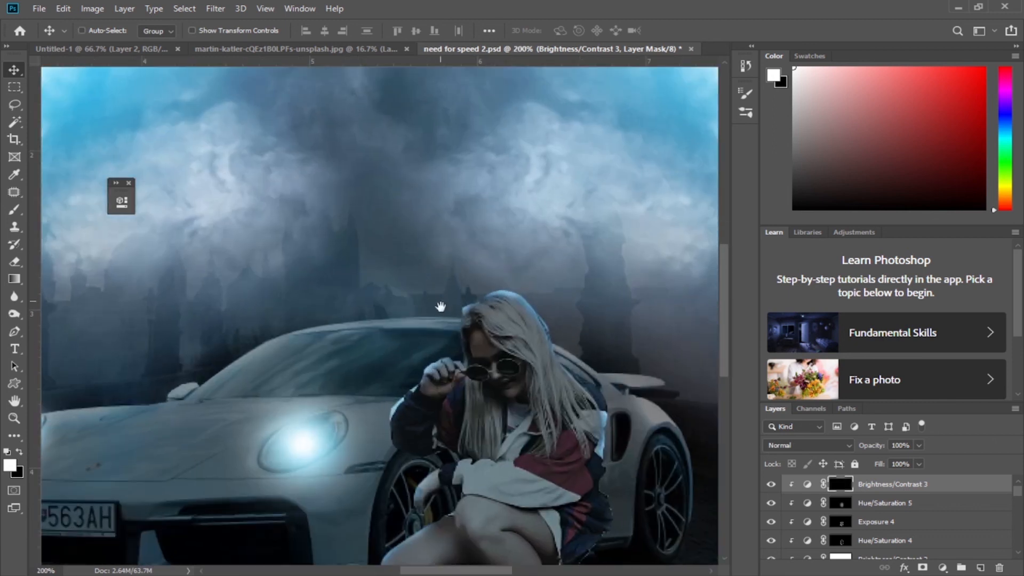
drag(440, 306, 384, 213)
click(15, 209)
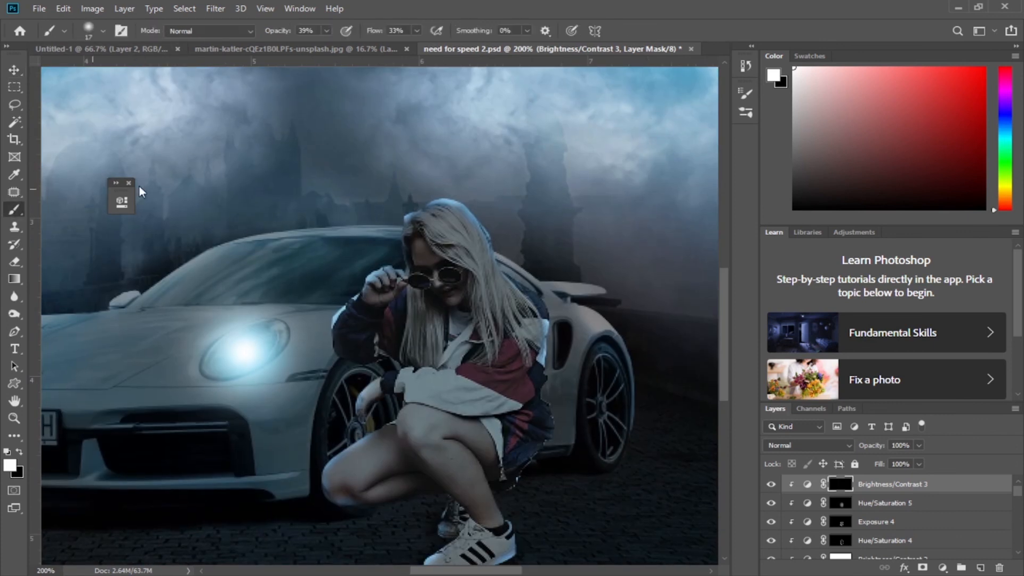
drag(282, 31, 272, 33)
drag(372, 30, 365, 35)
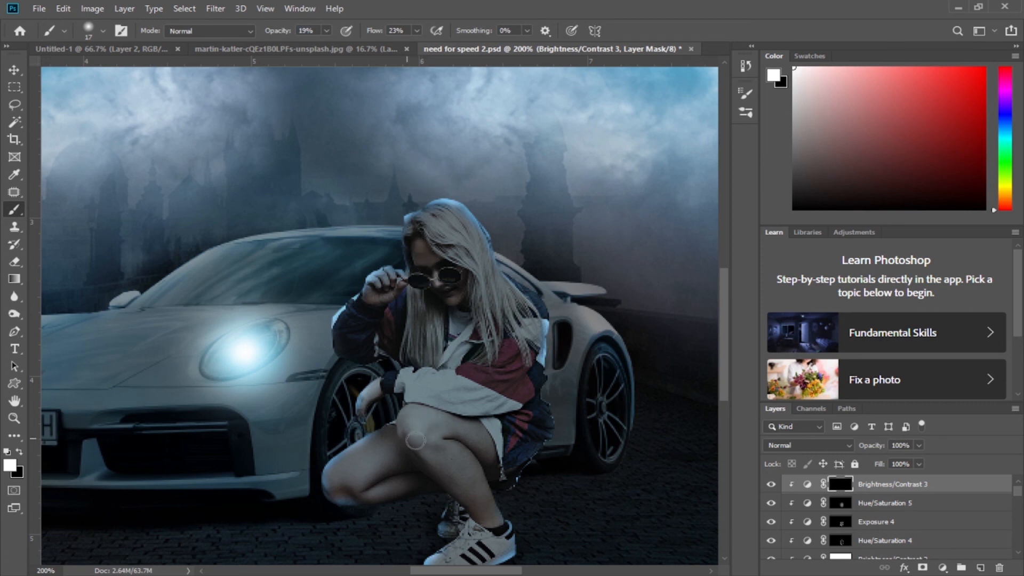
right_click(429, 437)
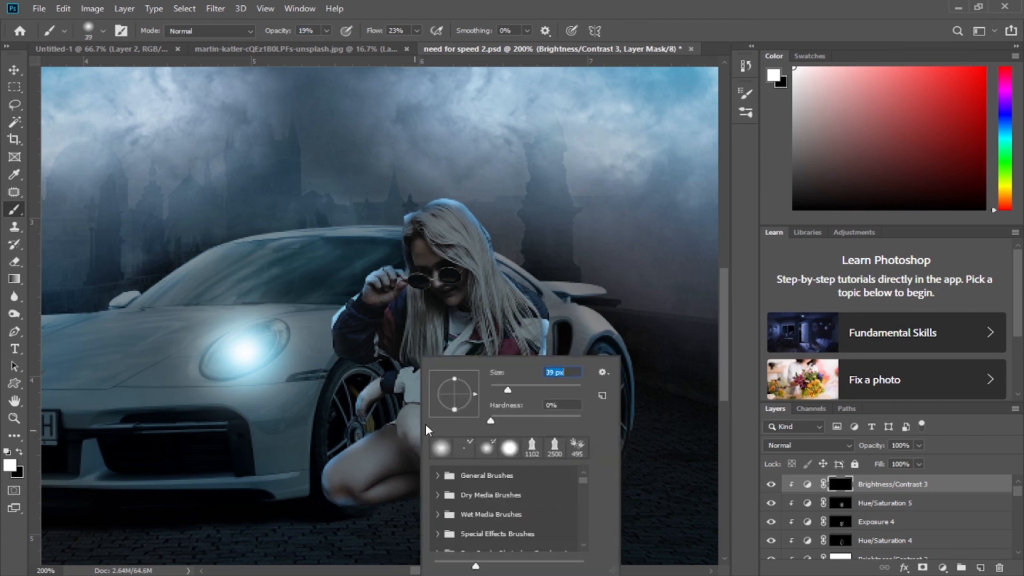
drag(516, 394, 517, 393)
click(405, 425)
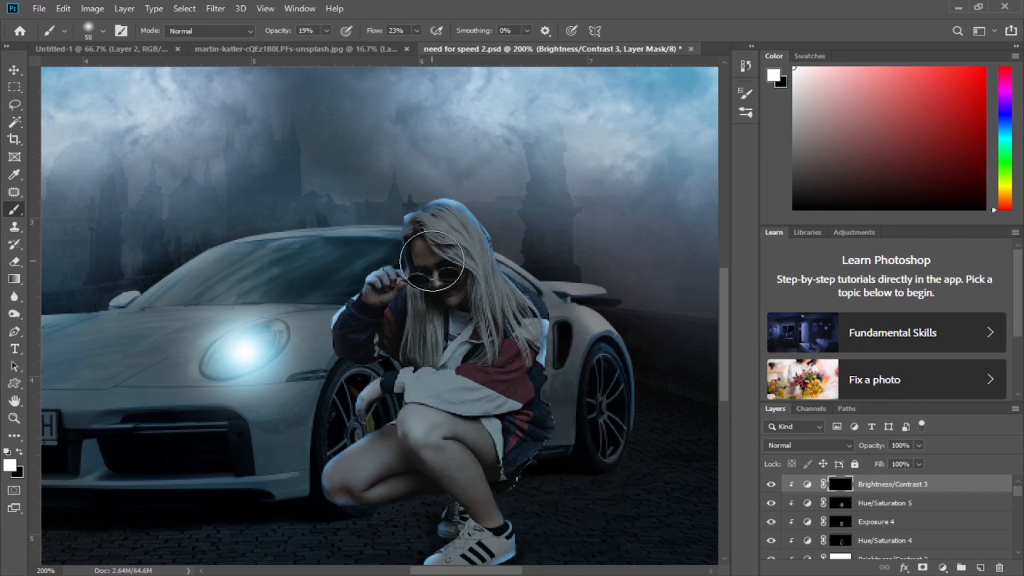
Step: Raise the brush opacity and flow to 28%, paint the mask white over the woman's face, and compare with the adjustment hidden
drag(283, 33, 288, 35)
drag(373, 33, 376, 34)
mouse_move(429, 256)
mouse_down()
mouse_move(413, 260)
mouse_move(430, 269)
mouse_move(429, 281)
mouse_move(422, 263)
mouse_up()
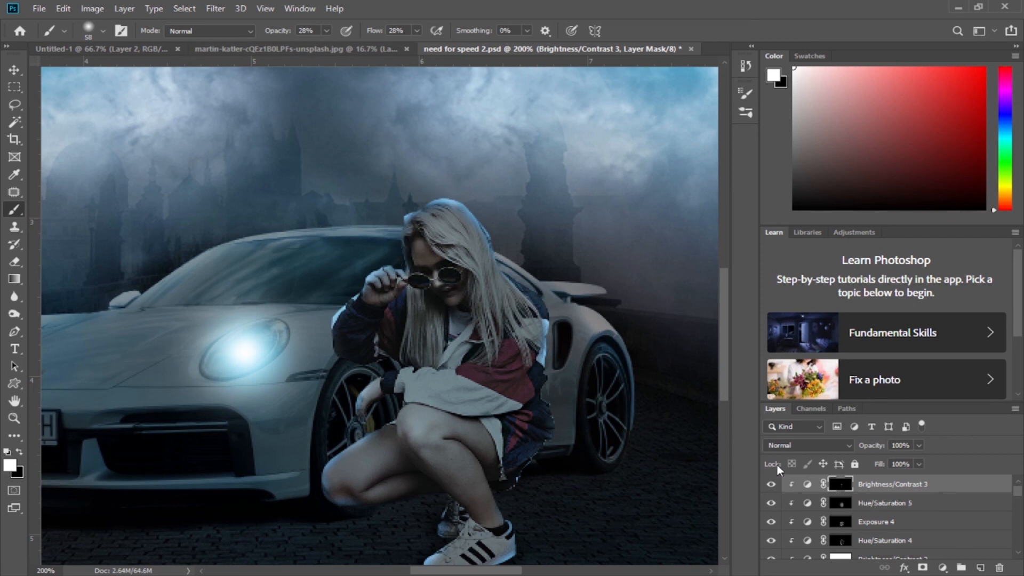
click(770, 484)
click(771, 484)
key(v)
key(ctrl+minus)
key(ctrl+minus)
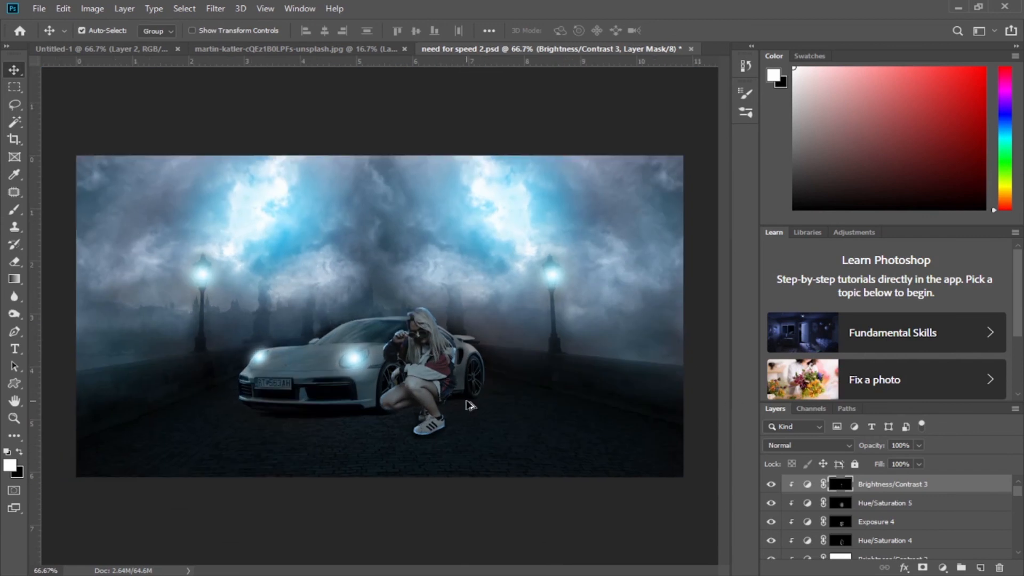
Step: Stamp all visible layers into a new top layer and set its Camera Raw Filter temperature to -5
key(shift+ctrl+alt+e)
key(d)
click(216, 9)
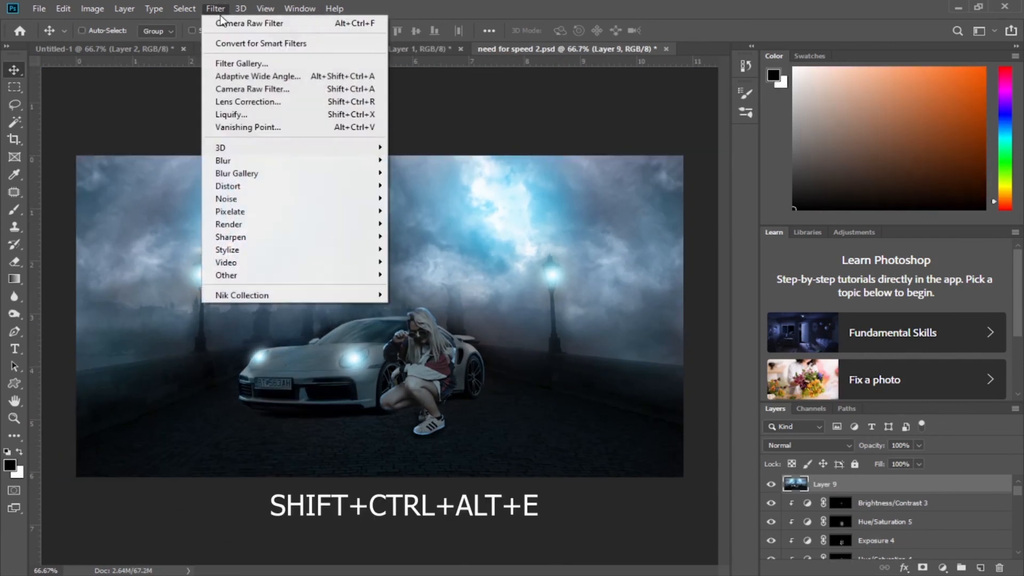
click(256, 90)
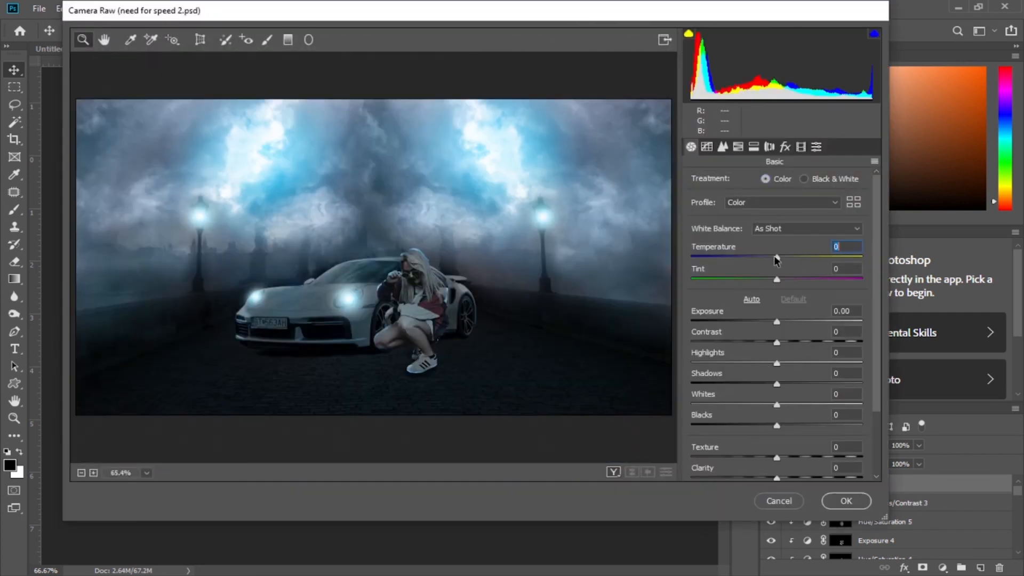
drag(774, 256, 768, 257)
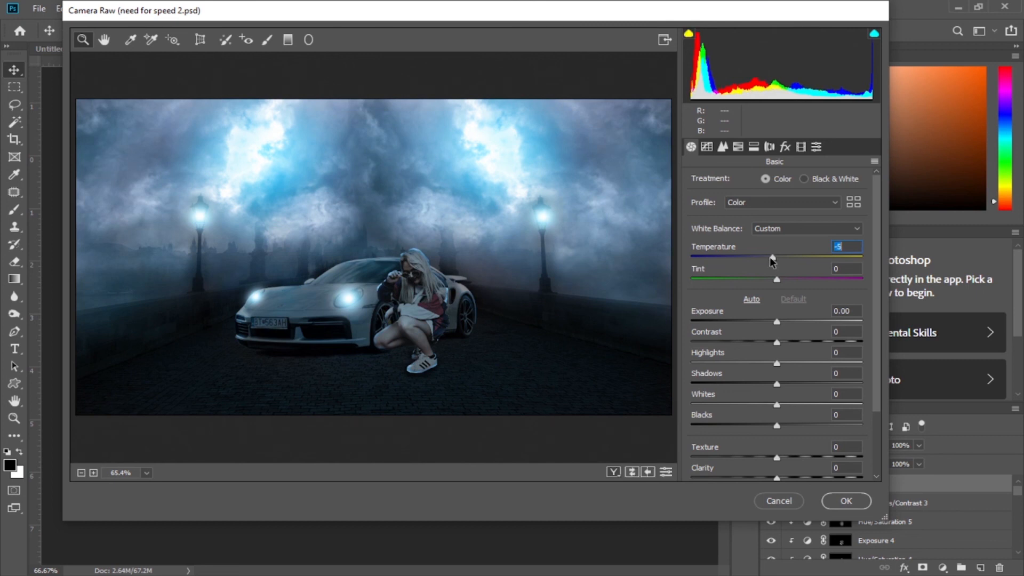
Step: Set the Camera Raw exposure to +0.15, contrast to +5, highlights to -5, shadows to +4 and whites to -5
click(777, 322)
drag(777, 323, 774, 363)
click(780, 347)
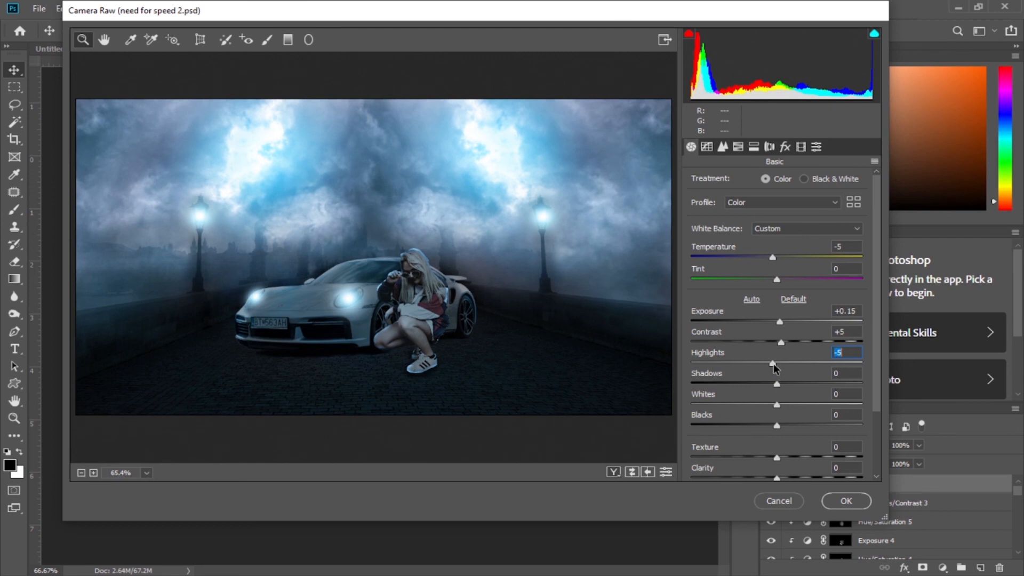
drag(777, 383, 779, 384)
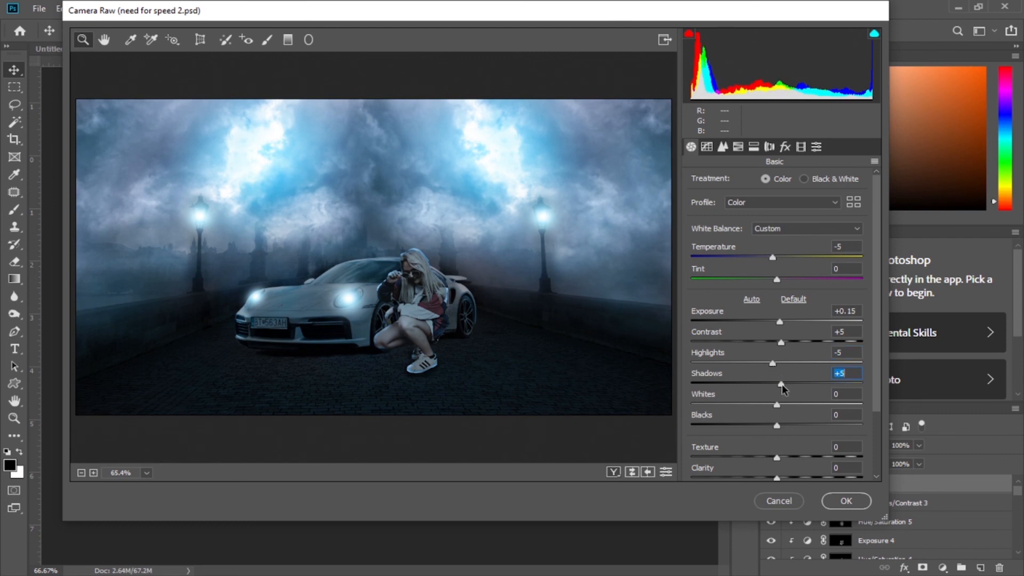
drag(776, 405, 774, 406)
Step: Raise the Camera Raw texture to +69 and clarity to +26
scroll(788, 336, down, 1)
click(798, 425)
drag(798, 426, 821, 428)
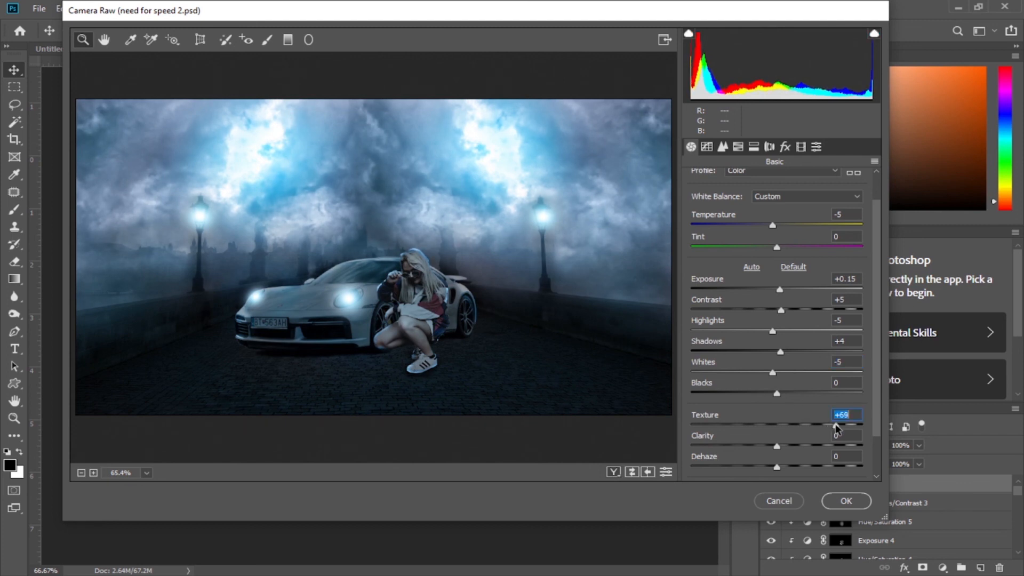
click(789, 445)
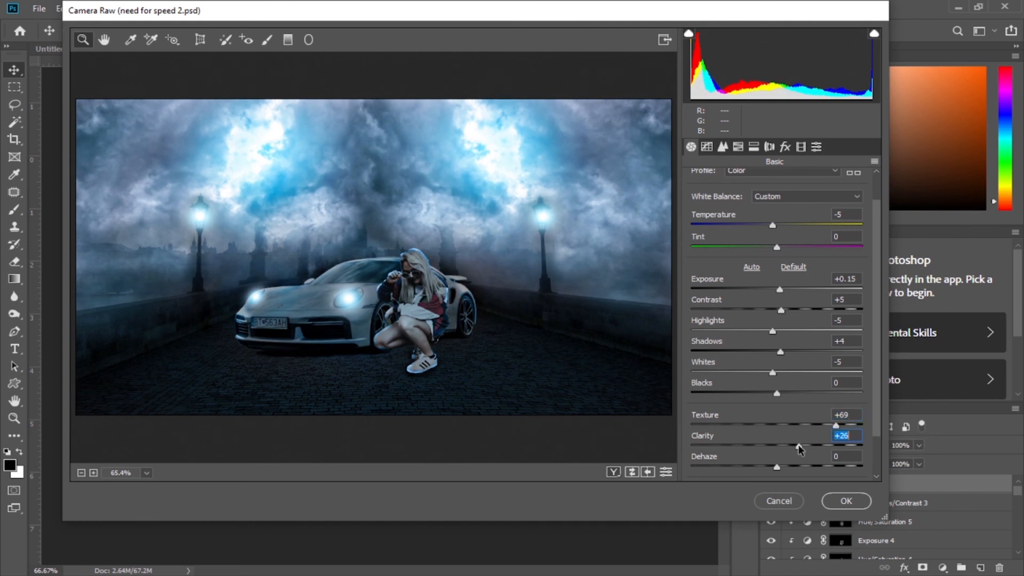
Step: Darken the image edges slightly with a Camera Raw vignette, apply the filter, and compare with the stamped layer hidden
click(785, 147)
drag(760, 323, 753, 333)
click(846, 500)
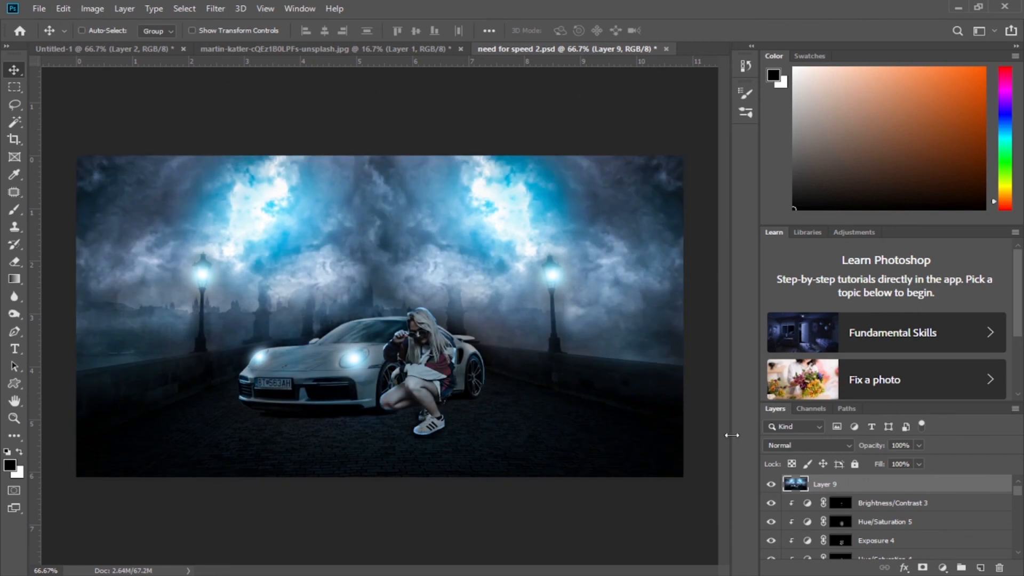
click(770, 485)
click(771, 484)
Step: Add a Brightness/Contrast adjustment clipped to the stamped layer, set its brightness to 46, and invert its mask
click(944, 566)
click(949, 375)
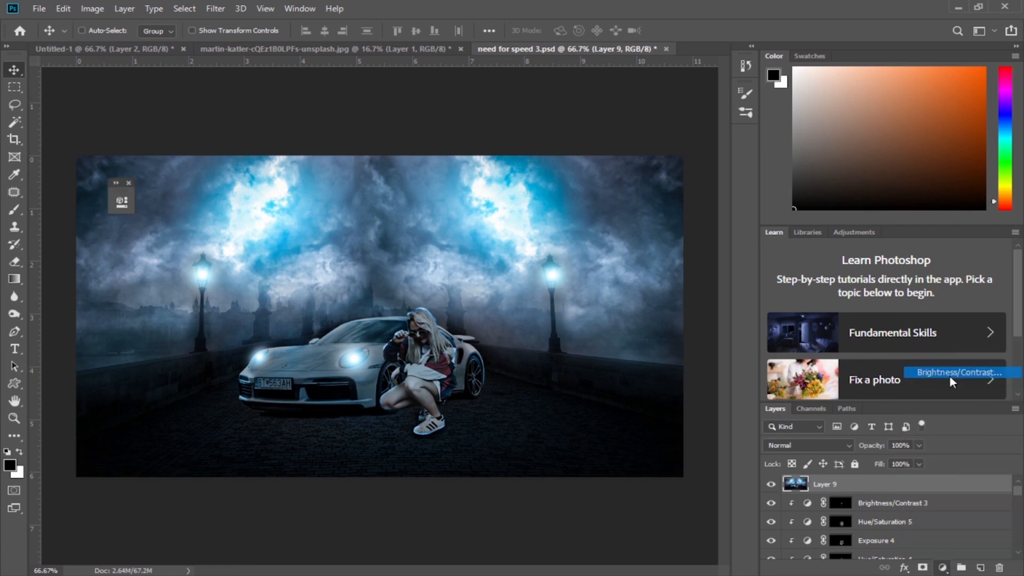
click(231, 417)
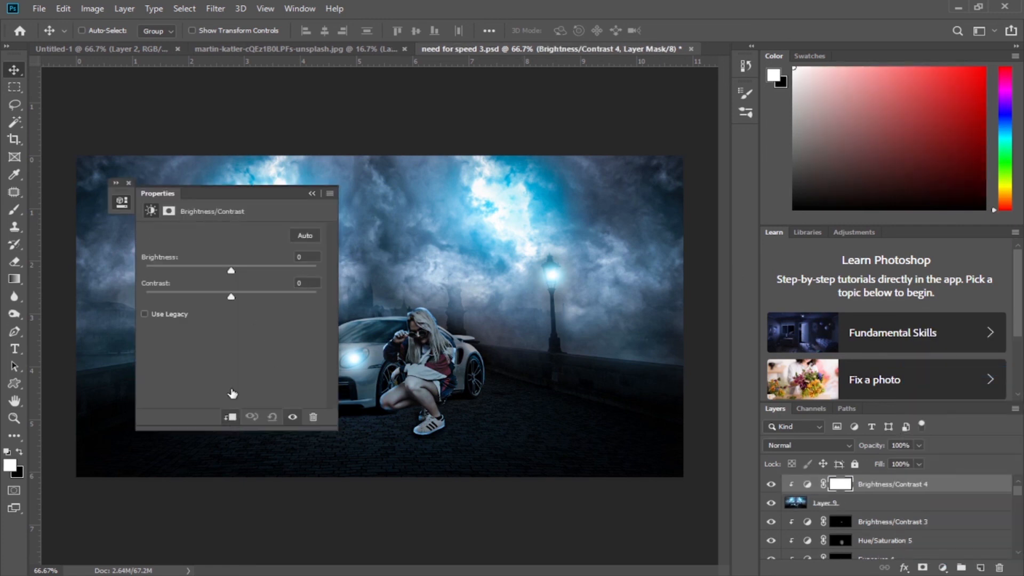
drag(232, 273, 258, 273)
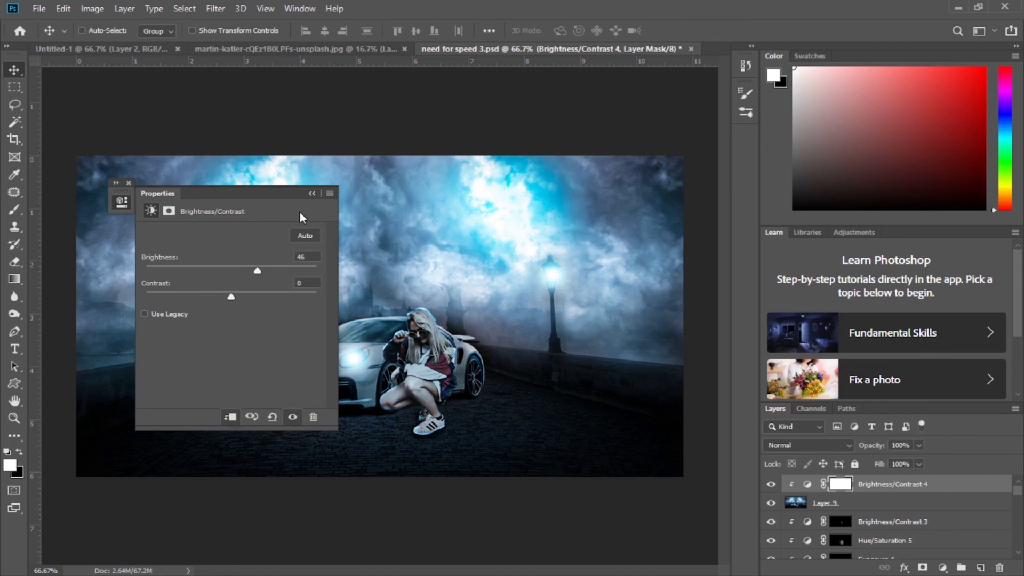
click(312, 193)
key(ctrl+i)
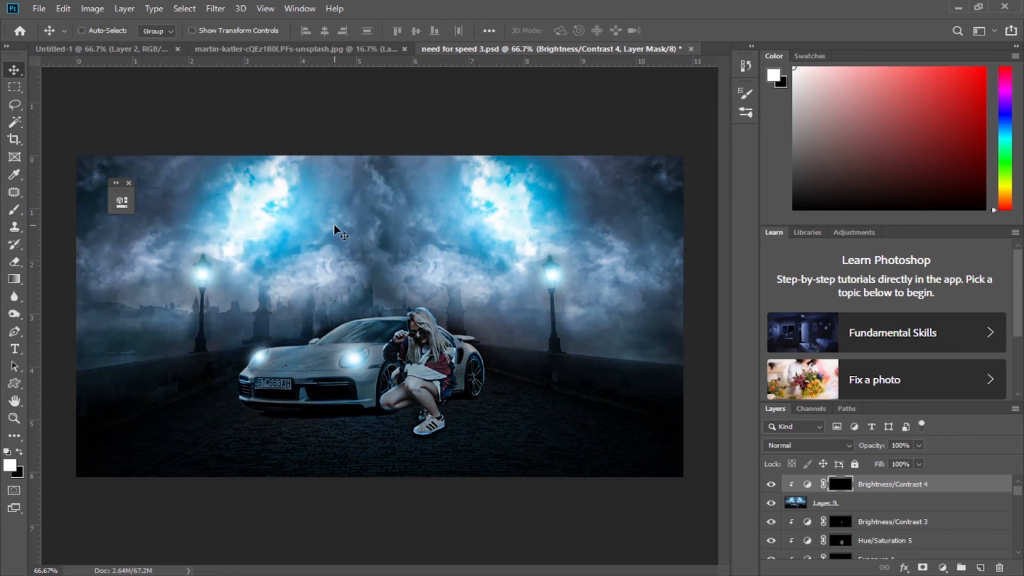
Step: Paint the mask white over the car and woman with a soft 354 px brush at 28% opacity and flow, and compare with the adjustment hidden
click(13, 209)
mouse_move(398, 257)
mouse_down()
mouse_move(404, 343)
mouse_move(330, 353)
mouse_move(311, 368)
mouse_move(406, 362)
mouse_move(435, 330)
mouse_move(284, 331)
mouse_move(373, 372)
mouse_move(453, 384)
mouse_move(474, 369)
mouse_move(477, 337)
mouse_move(260, 346)
mouse_move(309, 311)
mouse_move(401, 286)
mouse_move(427, 322)
mouse_move(312, 319)
mouse_move(444, 351)
mouse_move(415, 376)
mouse_move(336, 376)
mouse_move(466, 356)
mouse_move(315, 363)
mouse_move(278, 345)
mouse_move(405, 315)
mouse_move(467, 314)
mouse_move(270, 335)
mouse_move(402, 314)
mouse_move(461, 349)
mouse_up()
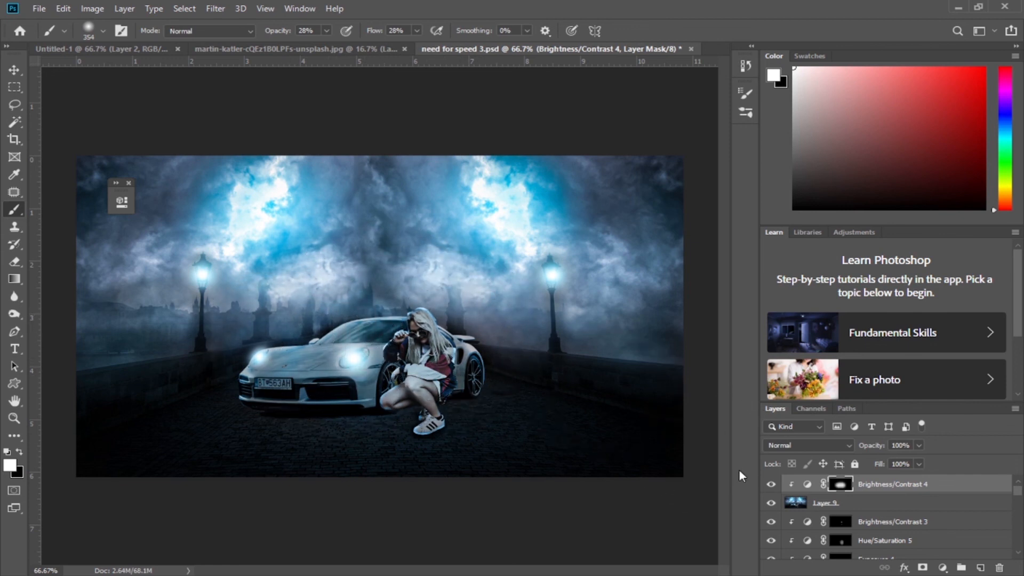
click(770, 485)
click(770, 485)
click(19, 69)
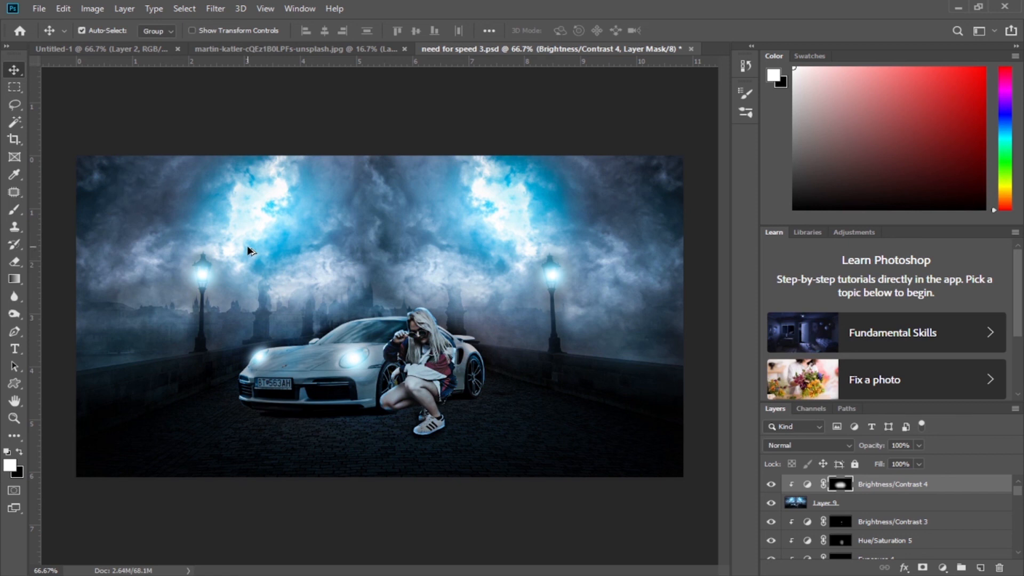
Step: Stamp all visible layers into a new layer and set Color Efex Pro 4's Cross Balance to Tungsten To Daylight (2) at 23% strength
key(shift+ctrl+alt+e)
click(215, 8)
mouse_move(286, 301)
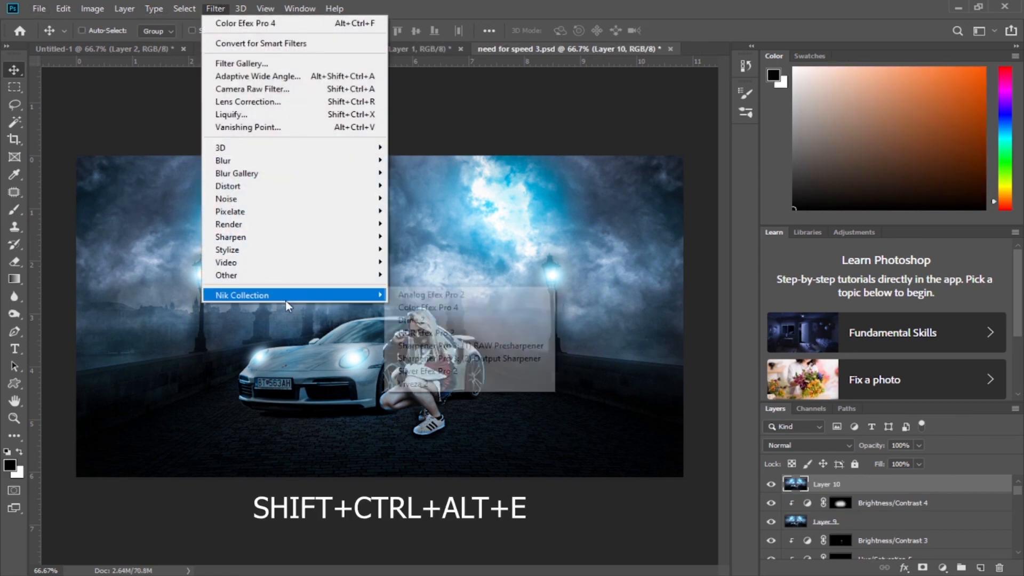
click(417, 302)
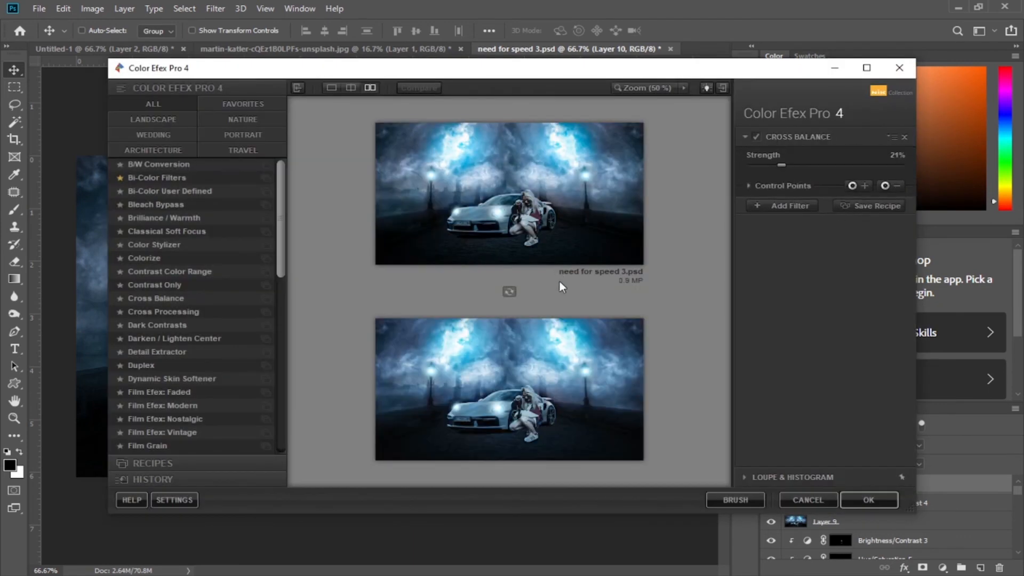
click(878, 169)
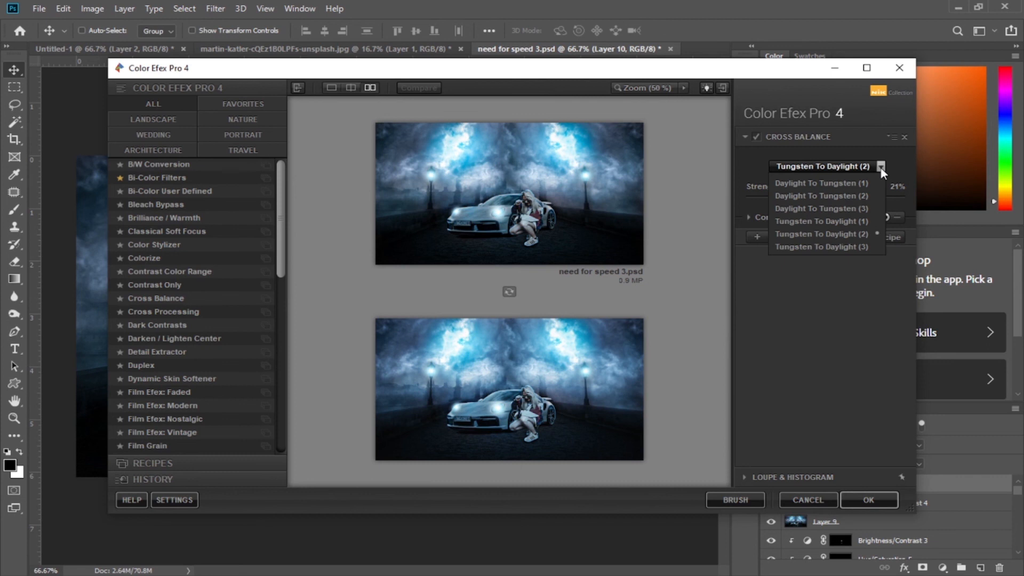
click(865, 236)
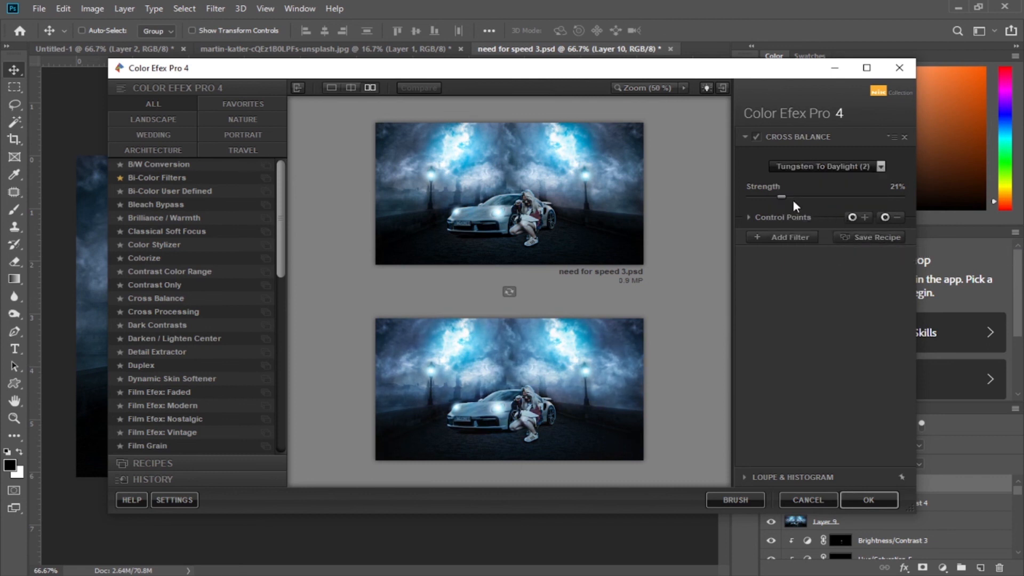
Step: Add a Cross Processing filter with method B02 at reduced strength, apply Color Efex Pro 4, and compare with its layer hidden
click(783, 235)
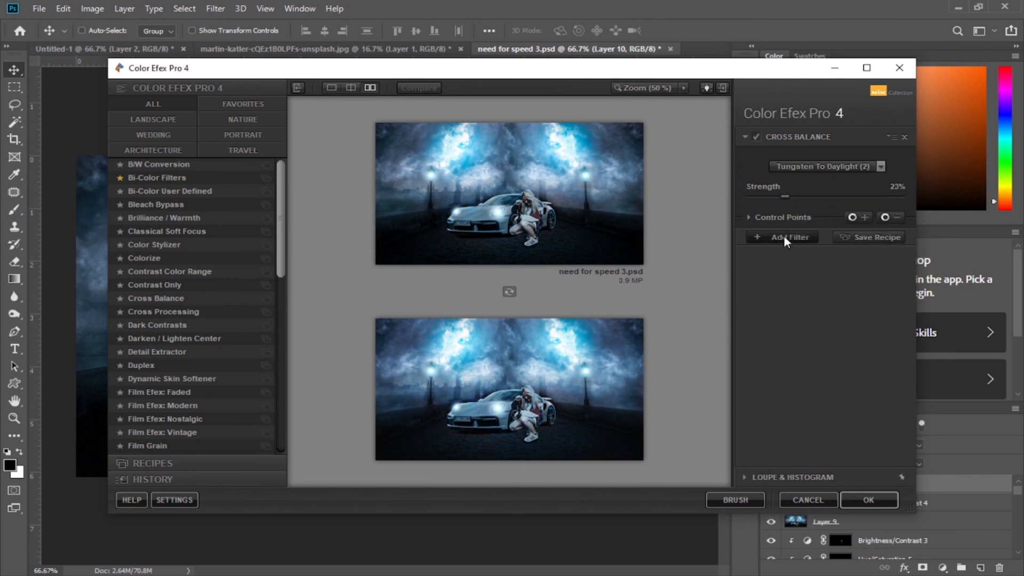
click(201, 311)
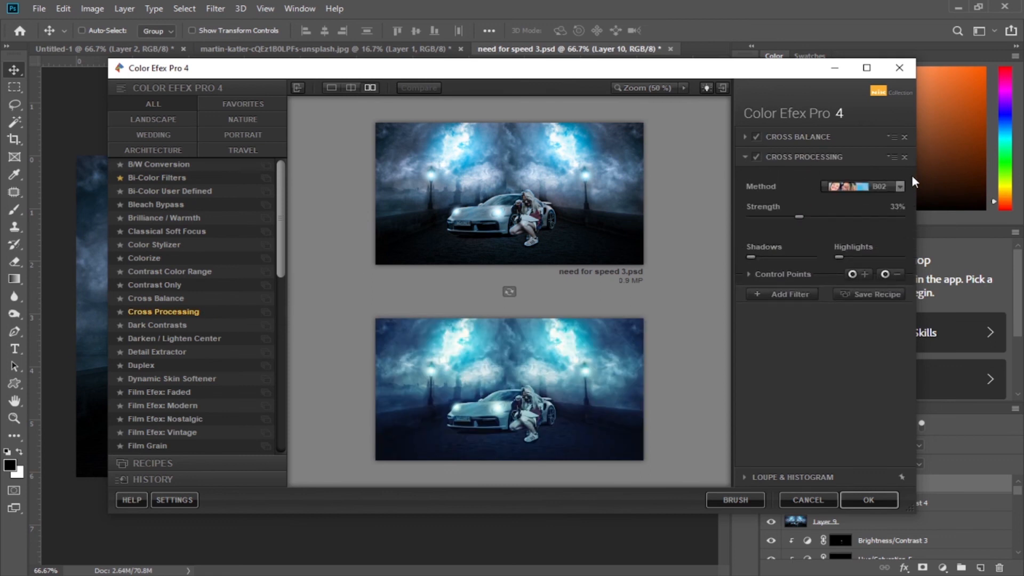
click(900, 186)
click(877, 223)
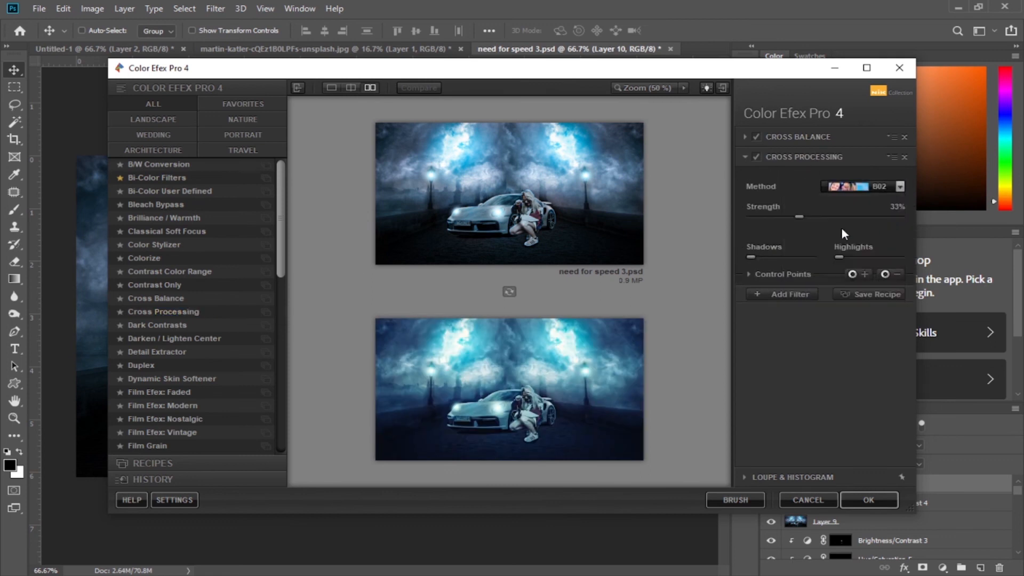
drag(800, 216, 771, 219)
click(868, 499)
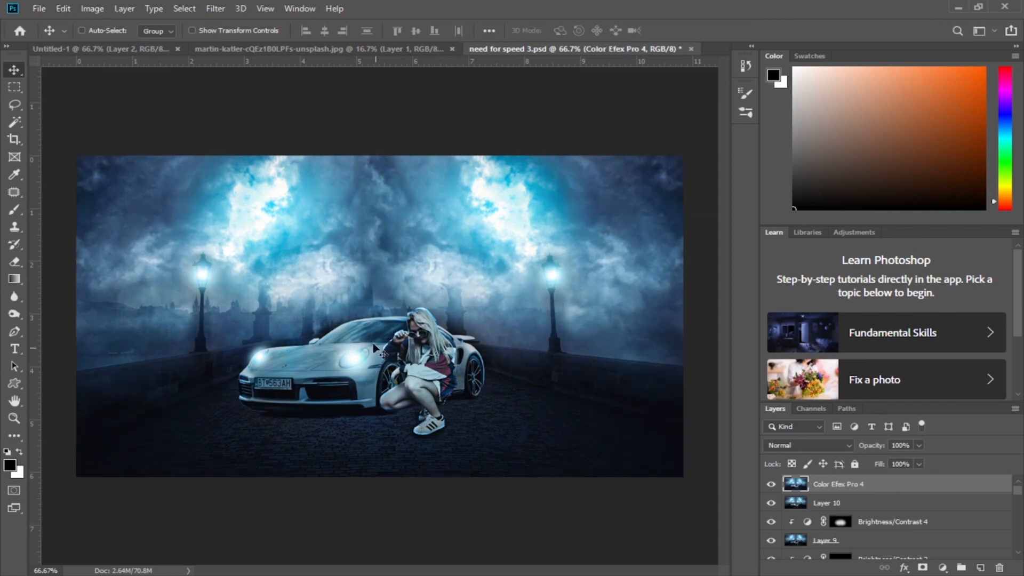
click(770, 485)
click(770, 485)
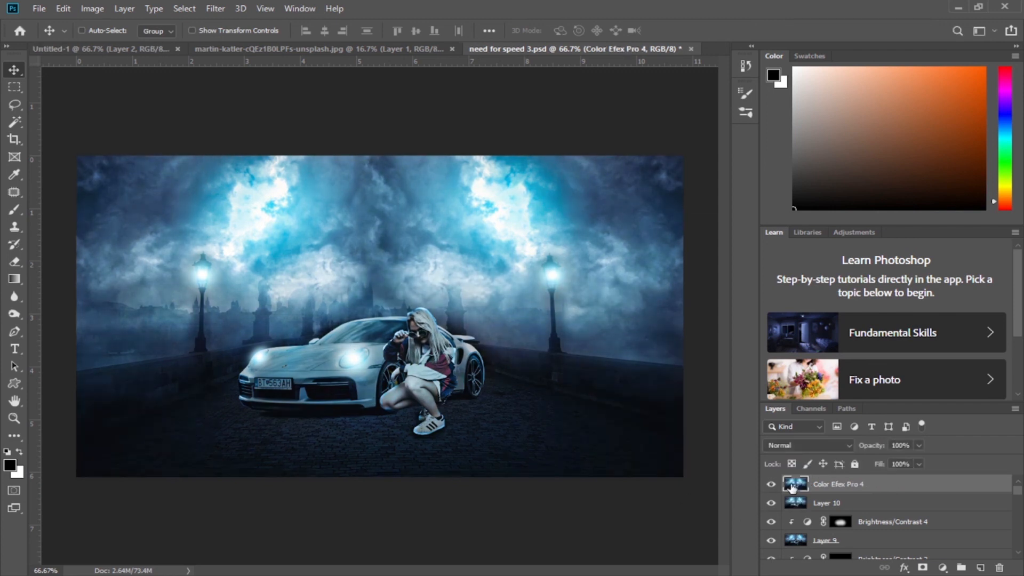